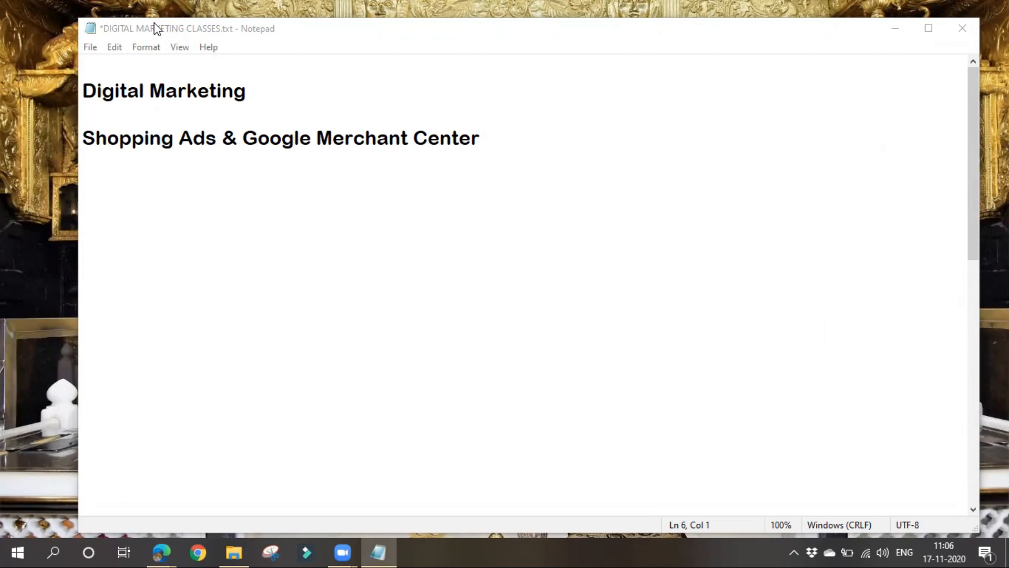
- Highlight "Shopping Ads" in the notes, and switch to Edge to view the shopping ads in the laptop search results
{"action": "left_click_drag", "start_coordinate": [83, 140], "coordinate": [227, 149]}
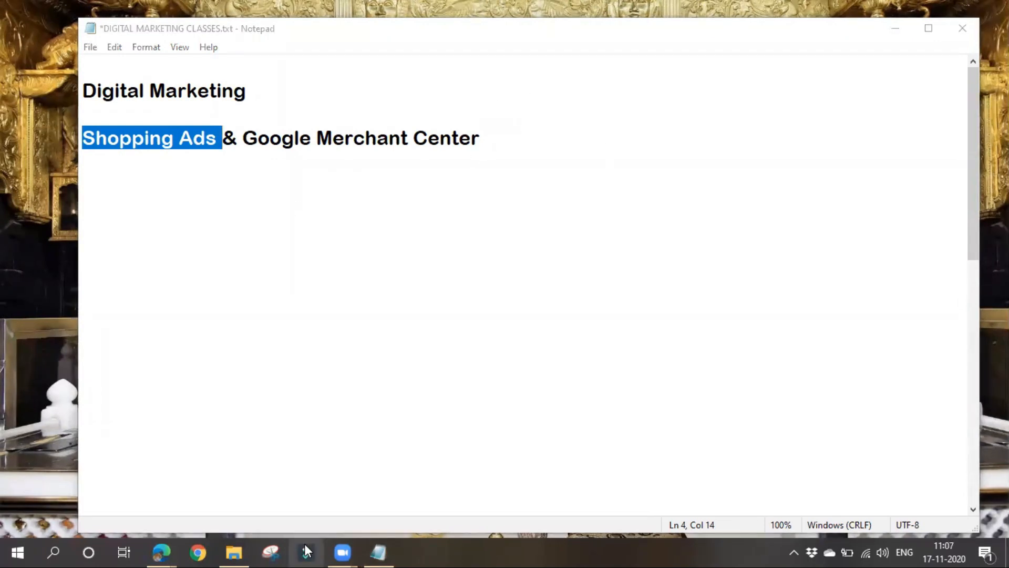
{"action": "mouse_move", "coordinate": [166, 544]}
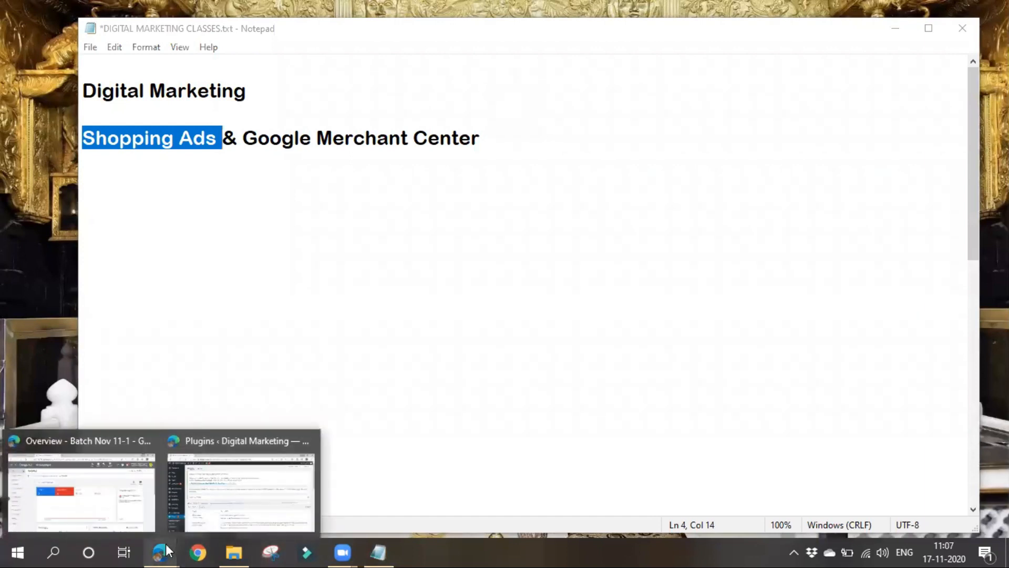
{"action": "left_click", "coordinate": [102, 502]}
{"action": "left_click", "coordinate": [74, 15]}
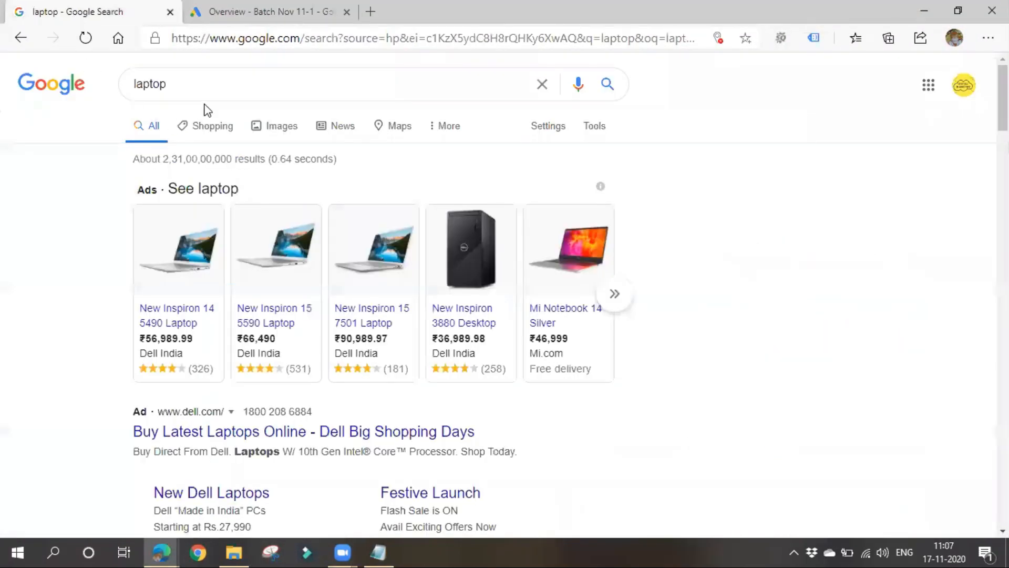
{"action": "left_click", "coordinate": [142, 87]}
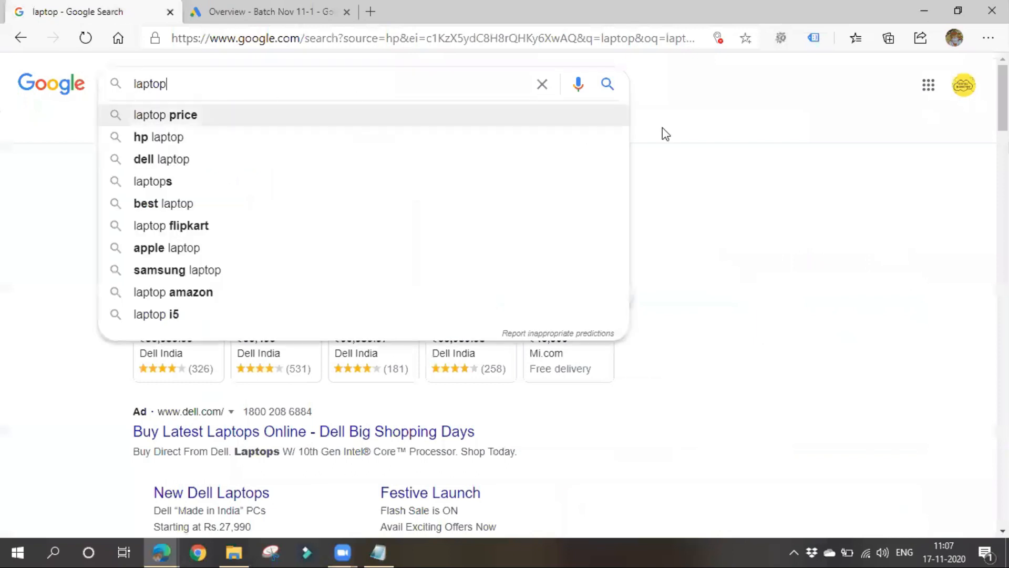
{"action": "left_click", "coordinate": [797, 243]}
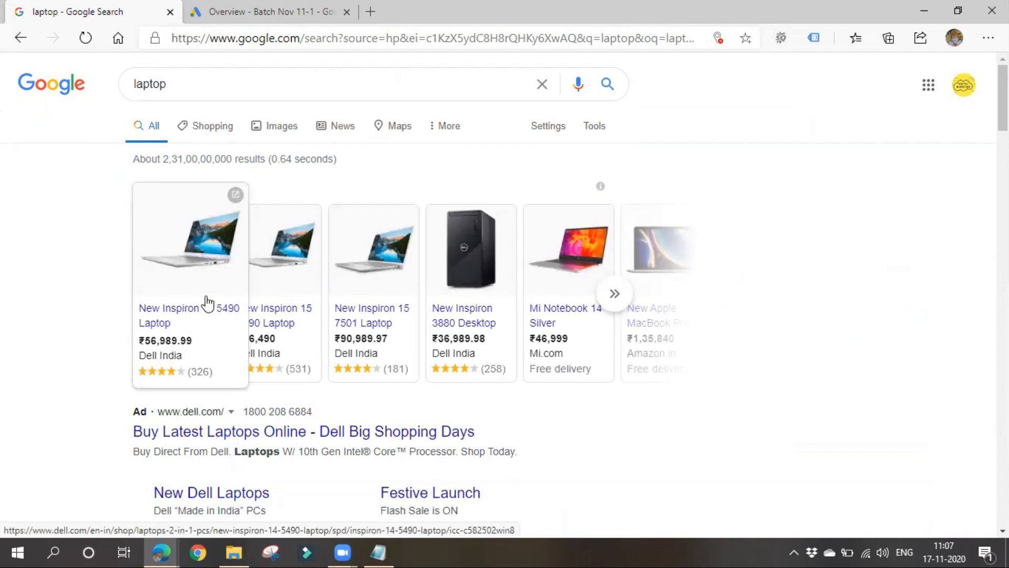
- Switch to Notepad and add a CPA line below the Shopping Ads & Google Merchant Center heading
{"action": "left_click", "coordinate": [389, 547]}
{"action": "left_click", "coordinate": [183, 203]}
{"action": "type", "text": "CPA"}
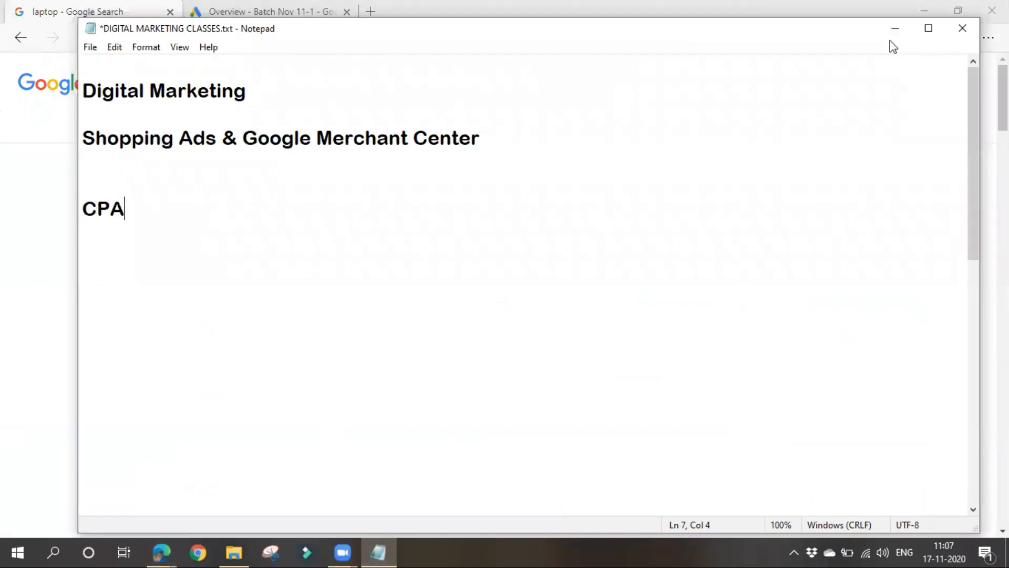
{"action": "left_click", "coordinate": [895, 29]}
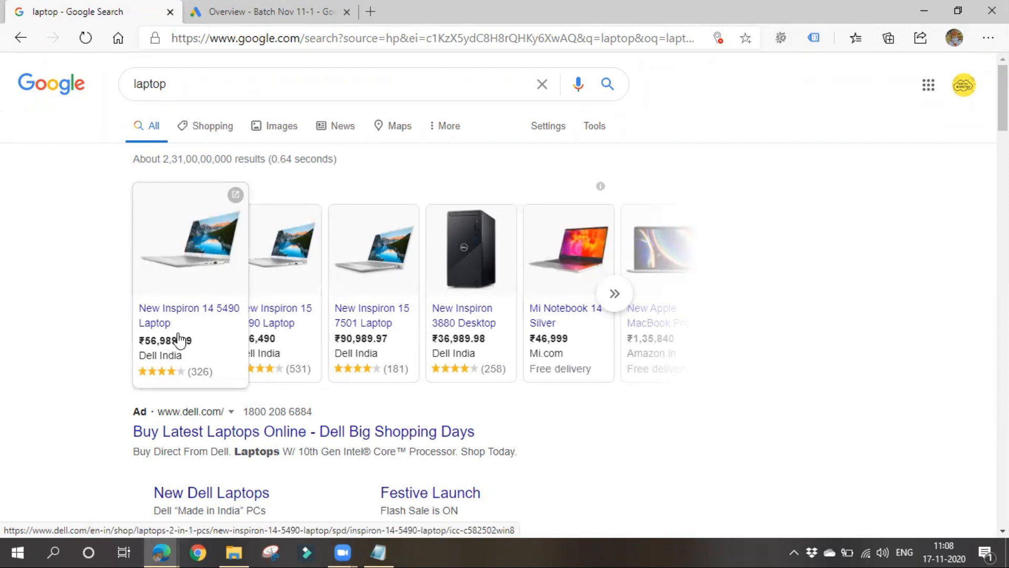
- Extend the CPA line in the Notepad notes with "---- CPC"
{"action": "left_click", "coordinate": [378, 552]}
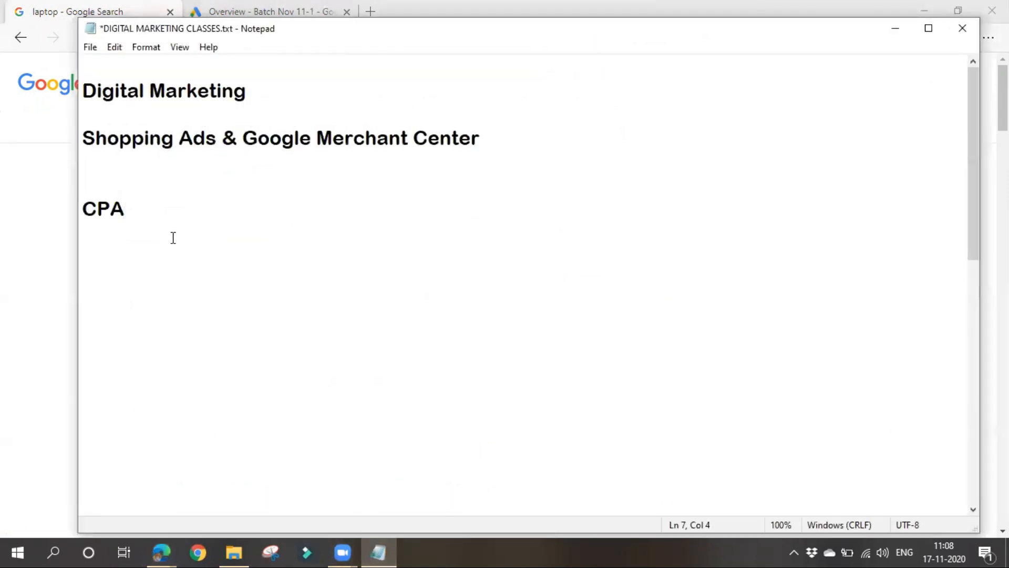
{"action": "type", "text": "---- CPC"}
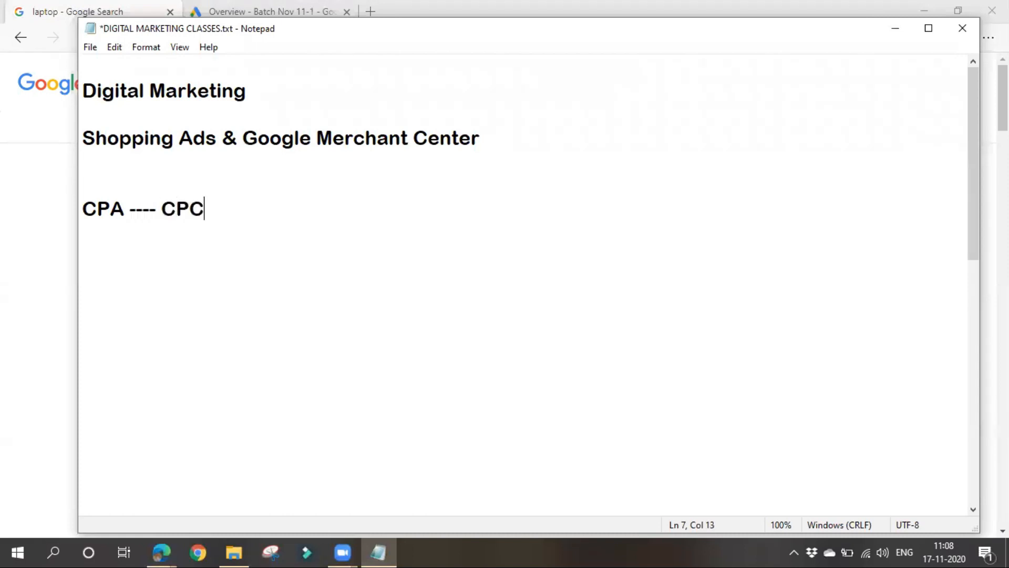
{"action": "left_click", "coordinate": [895, 28]}
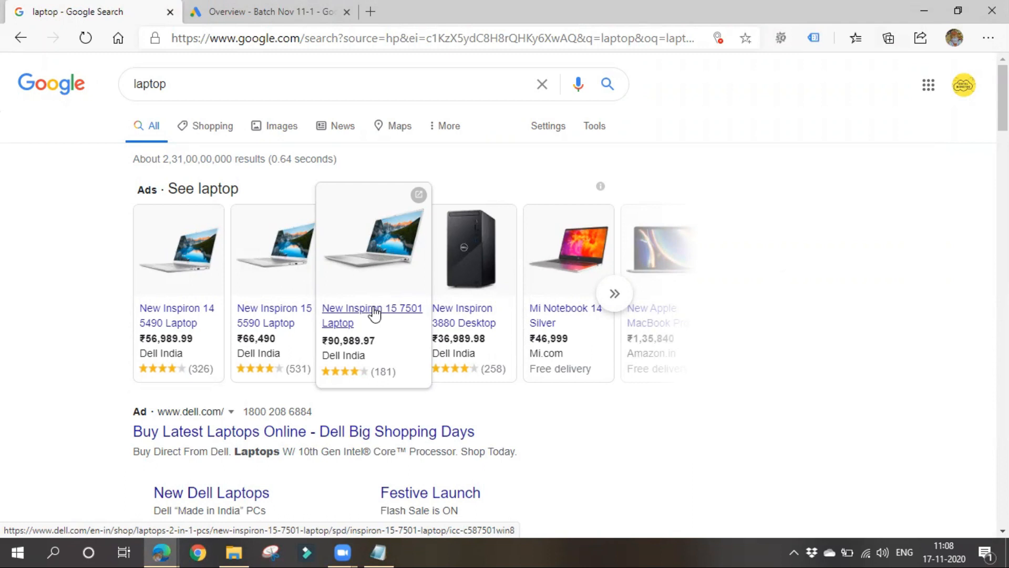
- Bring up the Google Ads overview and highlight "Google Merchant Center" in the Notepad notes
{"action": "left_click", "coordinate": [229, 4]}
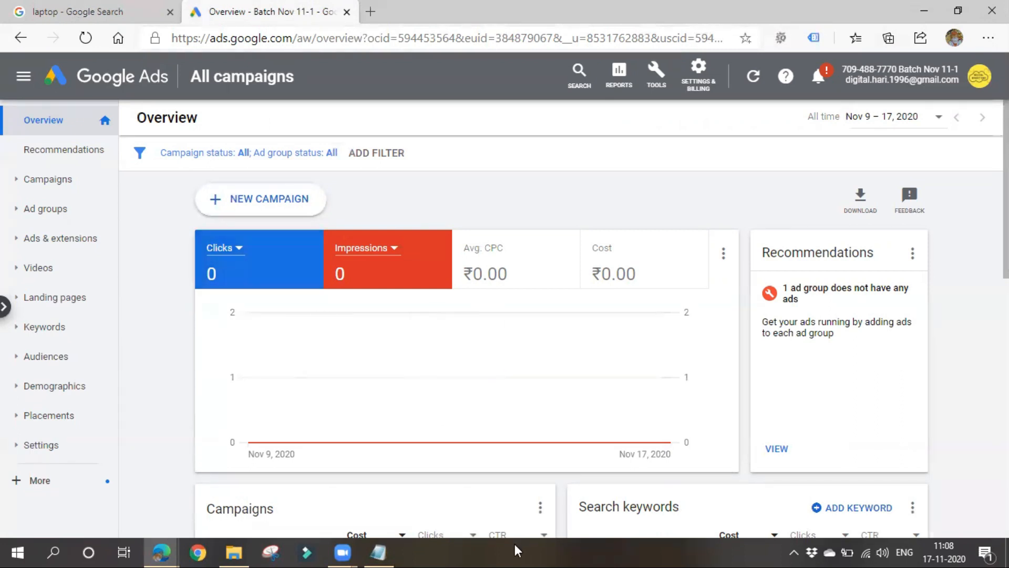
{"action": "left_click", "coordinate": [391, 545]}
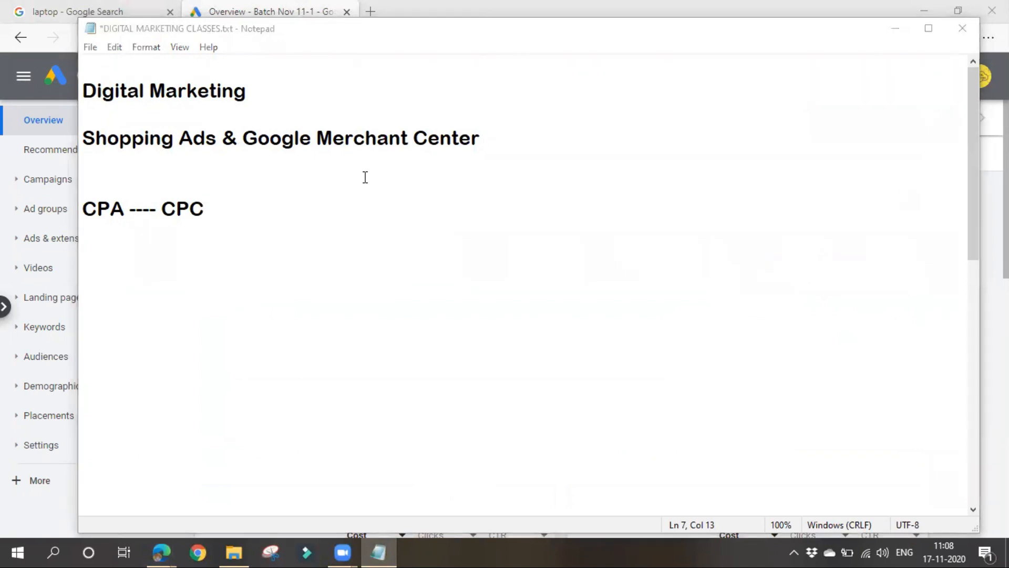
{"action": "left_click", "coordinate": [244, 140]}
{"action": "left_click_drag", "start_coordinate": [244, 141], "coordinate": [480, 142]}
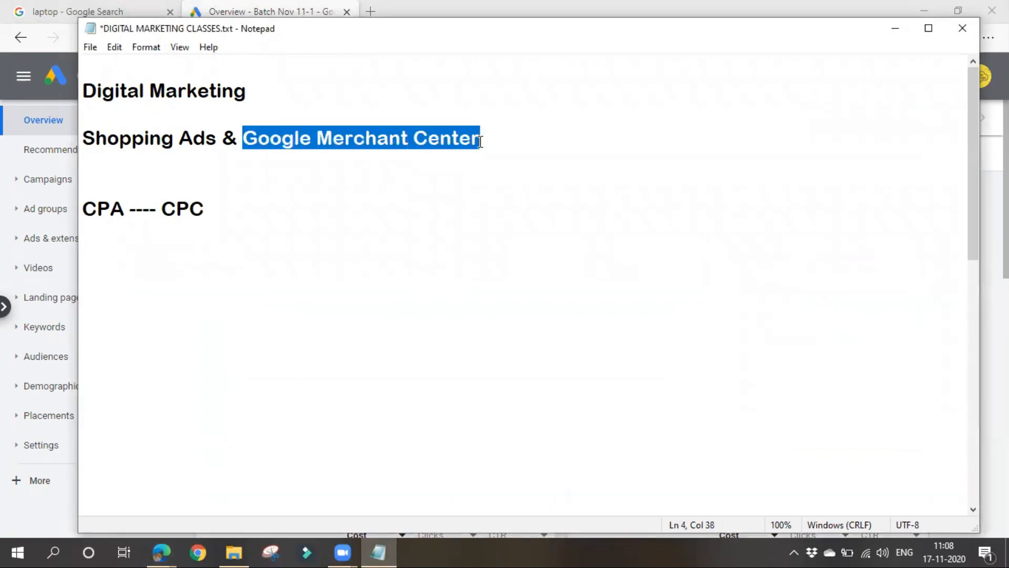
{"action": "left_click", "coordinate": [896, 30]}
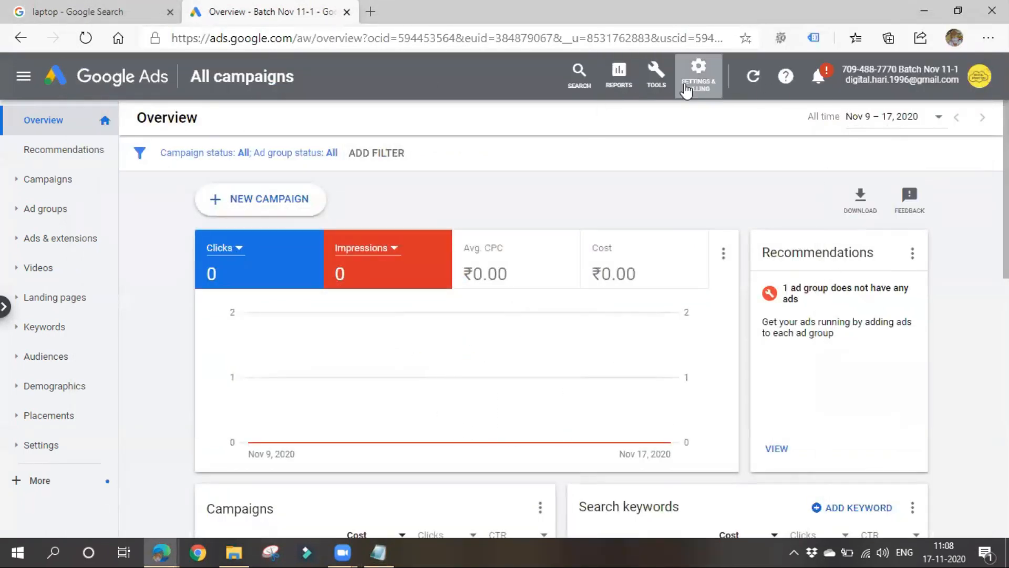
- Open Google Merchant Center from the additional tools of the Google Ads account
{"action": "left_click", "coordinate": [665, 88]}
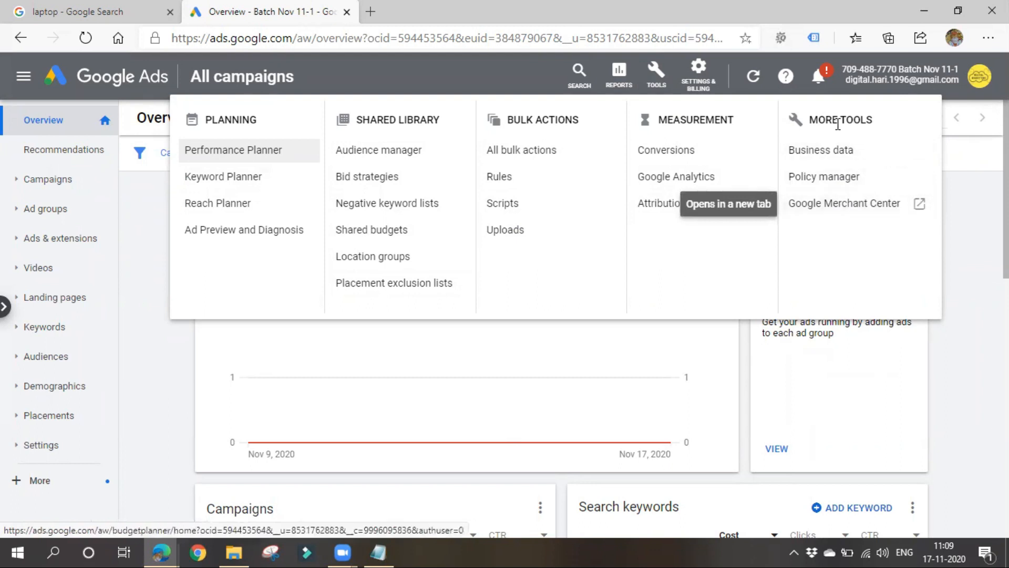
{"action": "triple_click", "coordinate": [810, 121]}
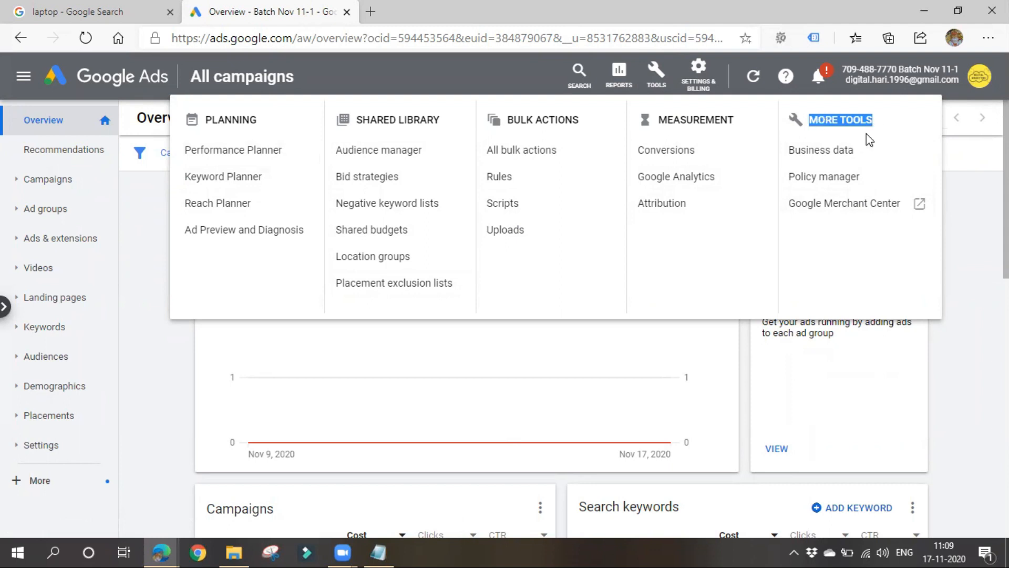
{"action": "left_click", "coordinate": [819, 254]}
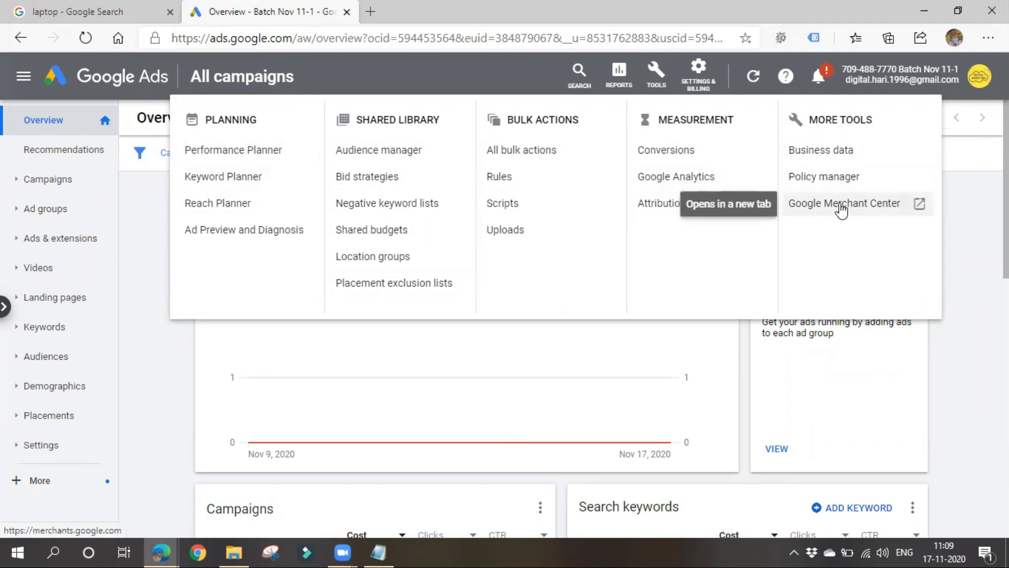
{"action": "left_click", "coordinate": [841, 208]}
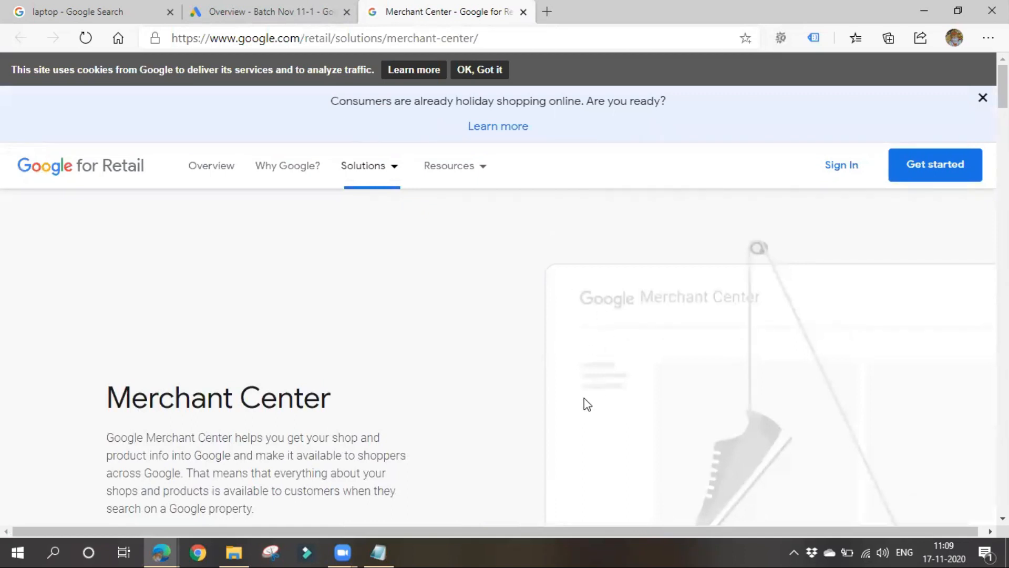
- Get started with Merchant Center and open the account sign-up page
{"action": "left_click", "coordinate": [922, 179]}
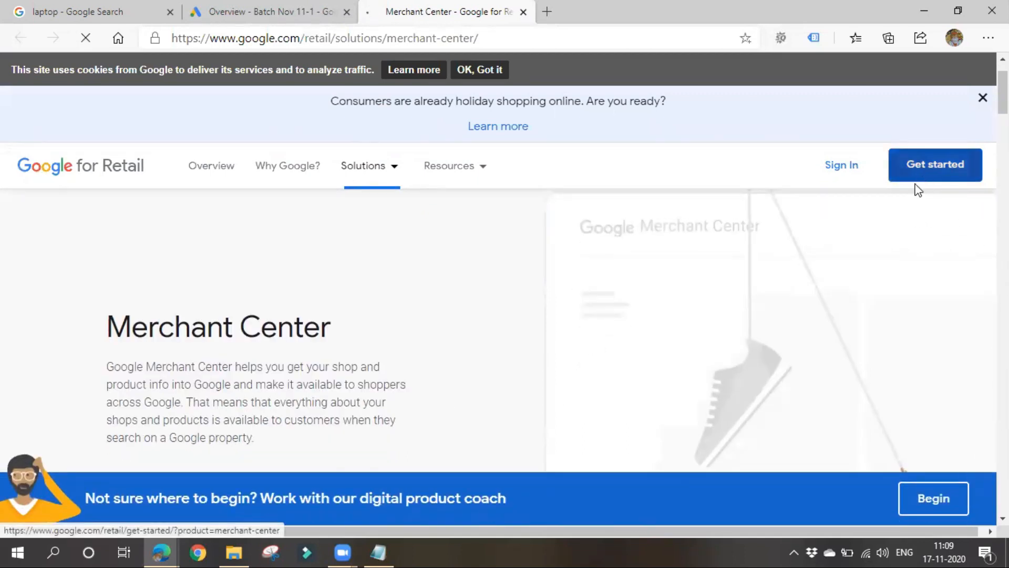
{"action": "scroll", "coordinate": [361, 362], "scroll_direction": "down", "scroll_amount": 4}
{"action": "scroll", "coordinate": [368, 408], "scroll_direction": "up", "scroll_amount": 3}
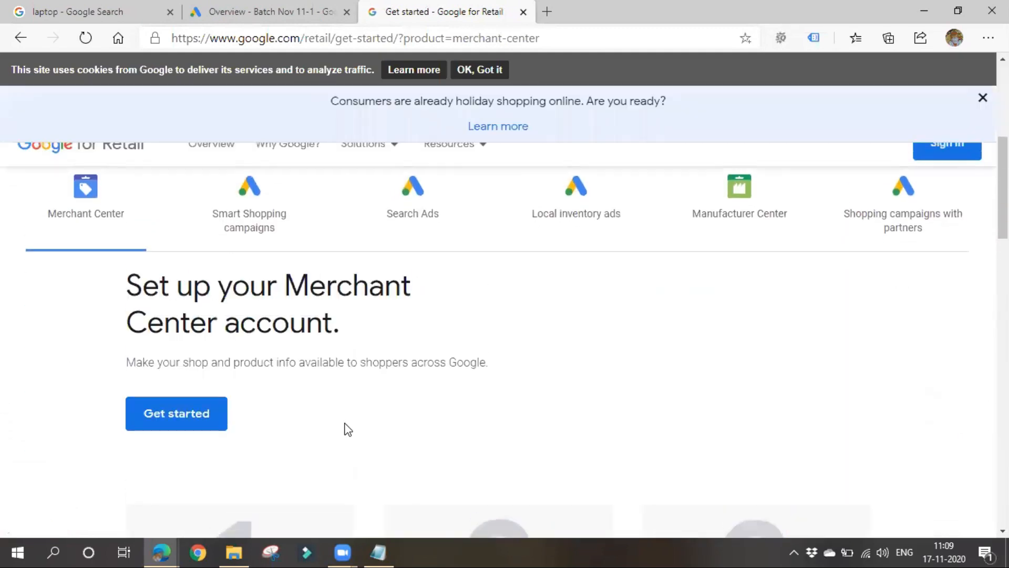
{"action": "left_click", "coordinate": [216, 431]}
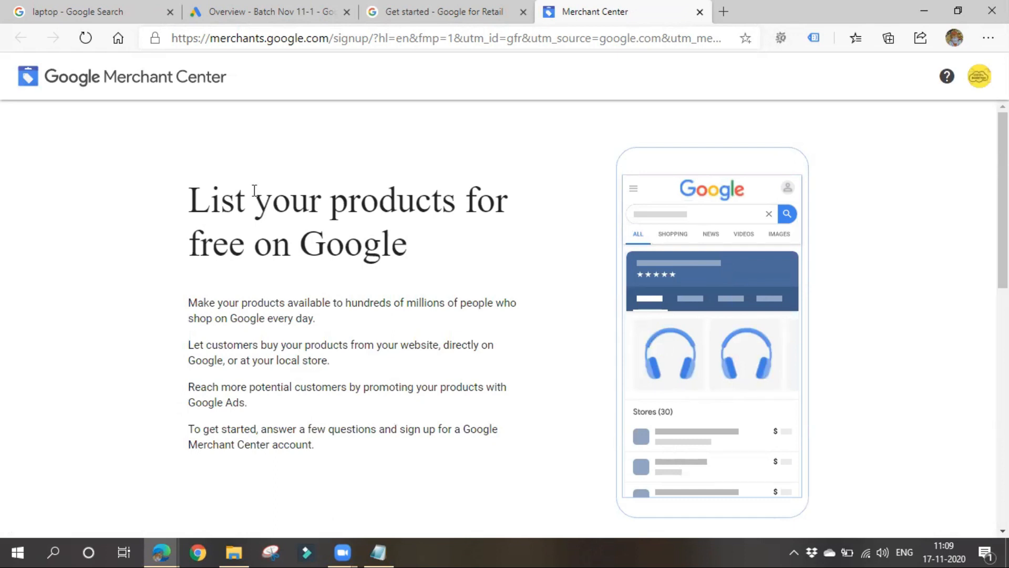
- Read the free product listing introduction on the sign-up page down to the business information form
{"action": "left_click_drag", "start_coordinate": [285, 199], "coordinate": [439, 250]}
{"action": "left_click", "coordinate": [523, 294]}
{"action": "scroll", "coordinate": [366, 342], "scroll_direction": "down", "scroll_amount": 8}
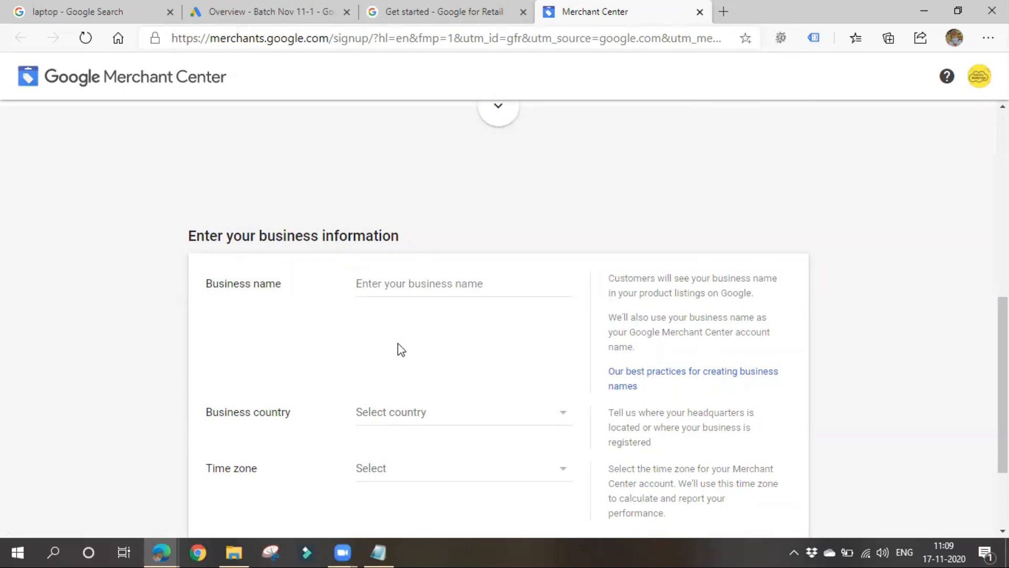
{"action": "left_click", "coordinate": [382, 287]}
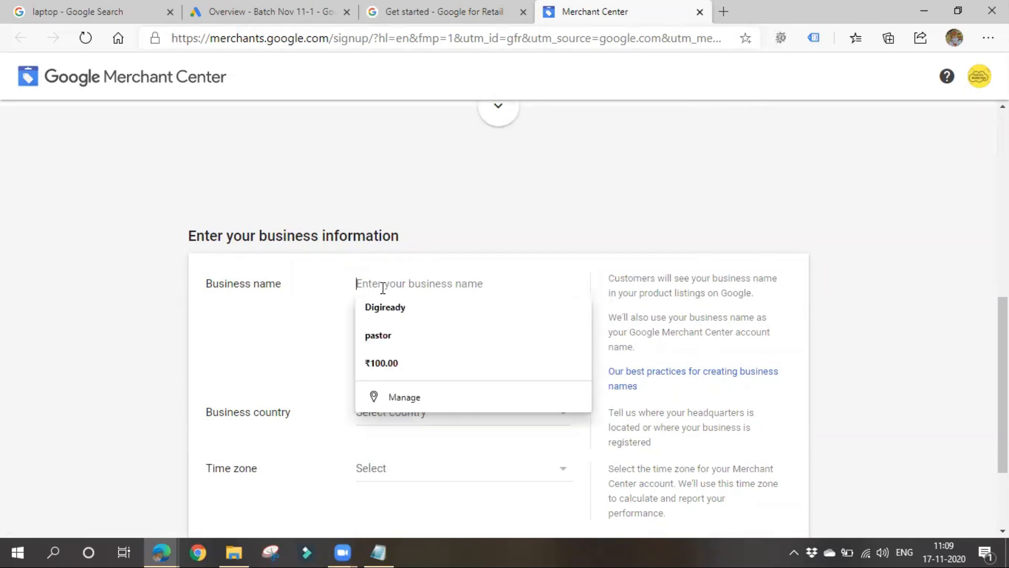
{"action": "left_click", "coordinate": [419, 421]}
{"action": "left_click", "coordinate": [835, 345]}
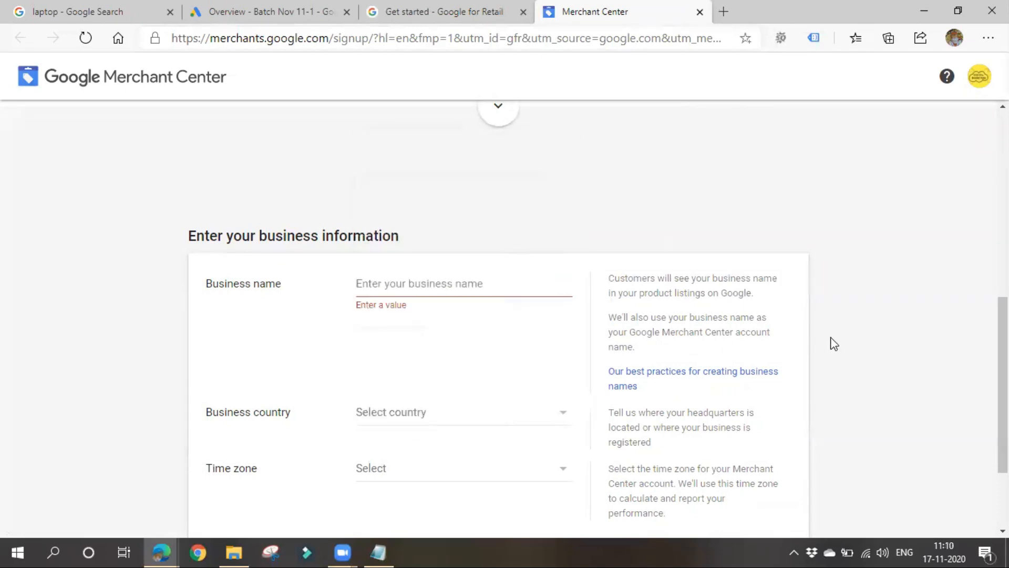
- Look at the laptop shopping ads in the search results and return to the Merchant Center sign-up form
{"action": "left_click", "coordinate": [131, 10]}
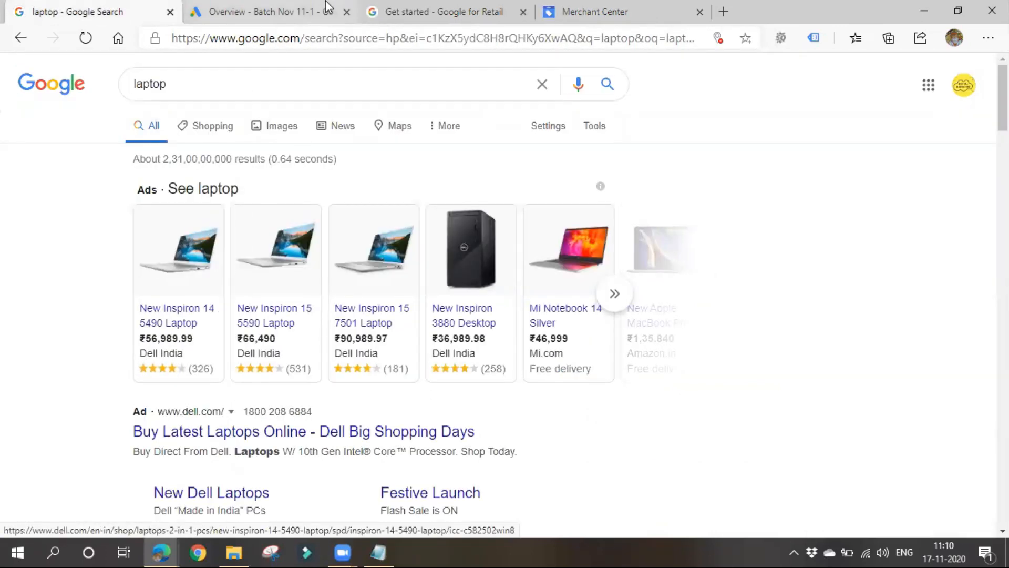
{"action": "left_click", "coordinate": [302, 8]}
{"action": "left_click", "coordinate": [425, 7]}
{"action": "left_click", "coordinate": [564, 8]}
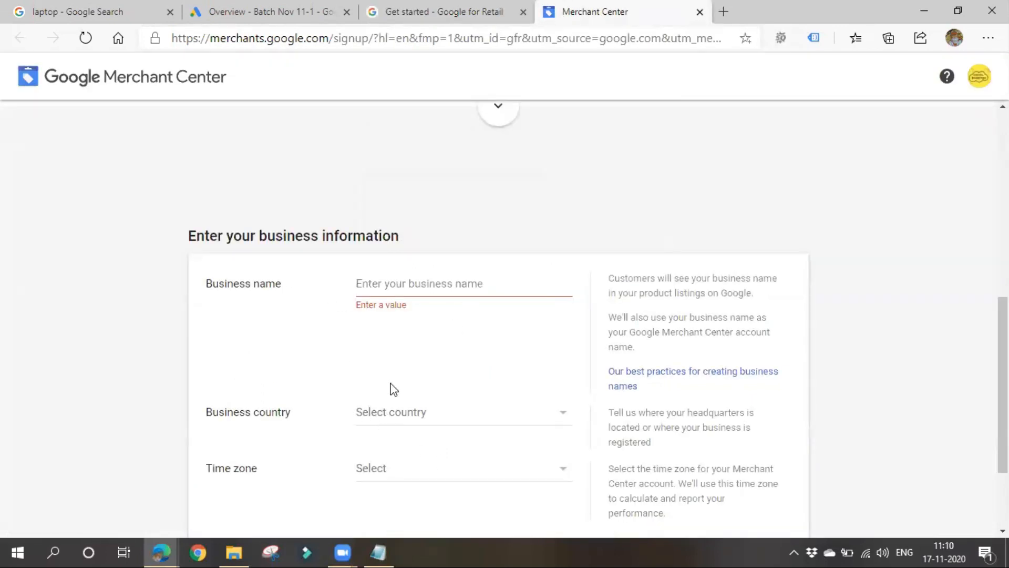
- Enter Digiready as the business name and set the business country to India
{"action": "left_click", "coordinate": [408, 286]}
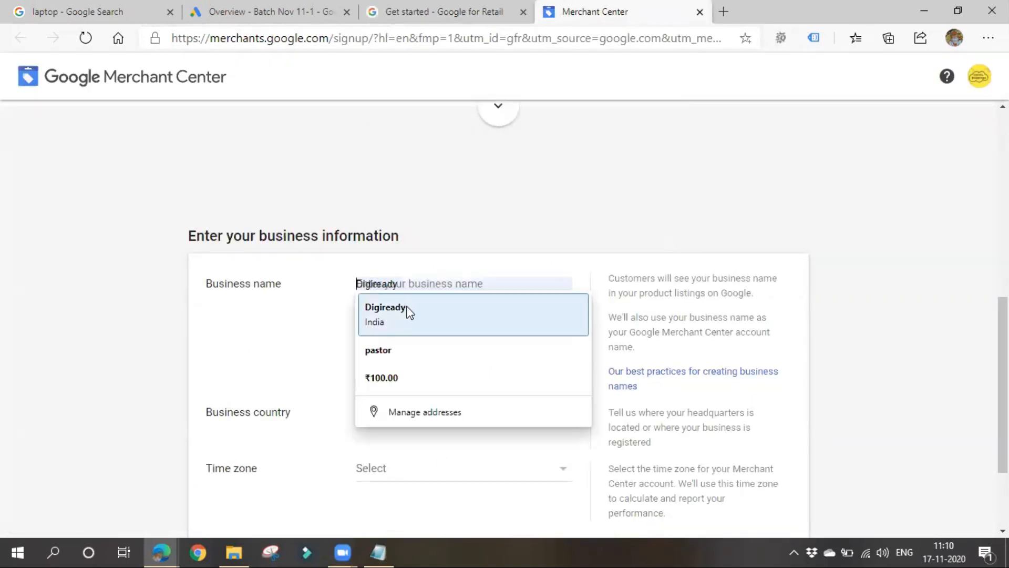
{"action": "left_click", "coordinate": [410, 313]}
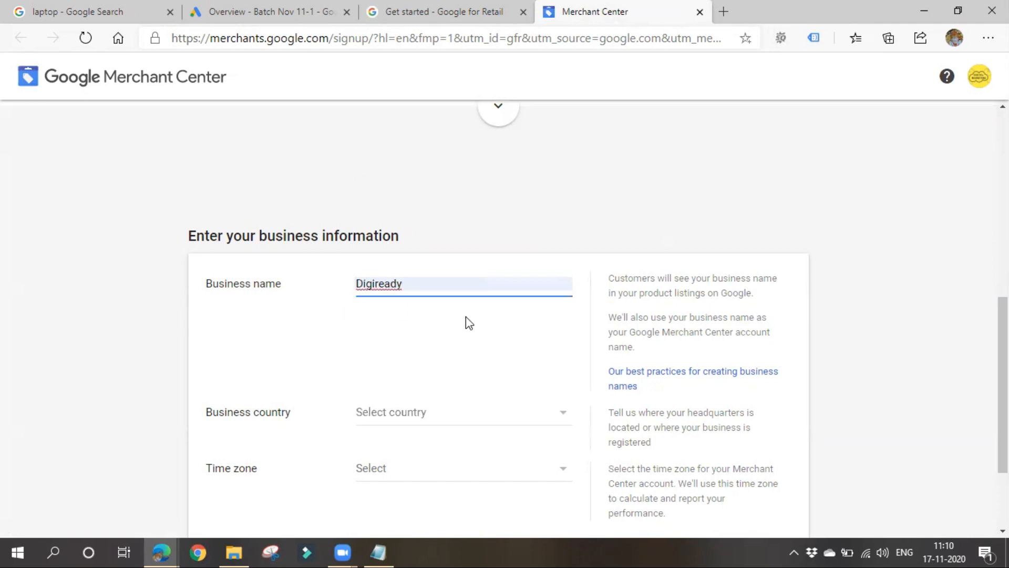
{"action": "left_click", "coordinate": [448, 429]}
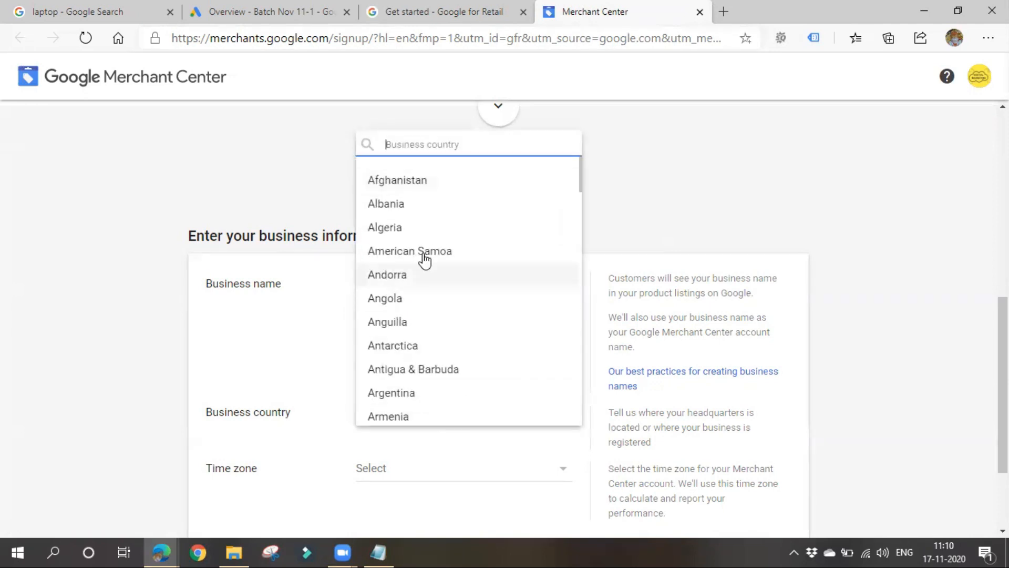
{"action": "type", "text": "in"}
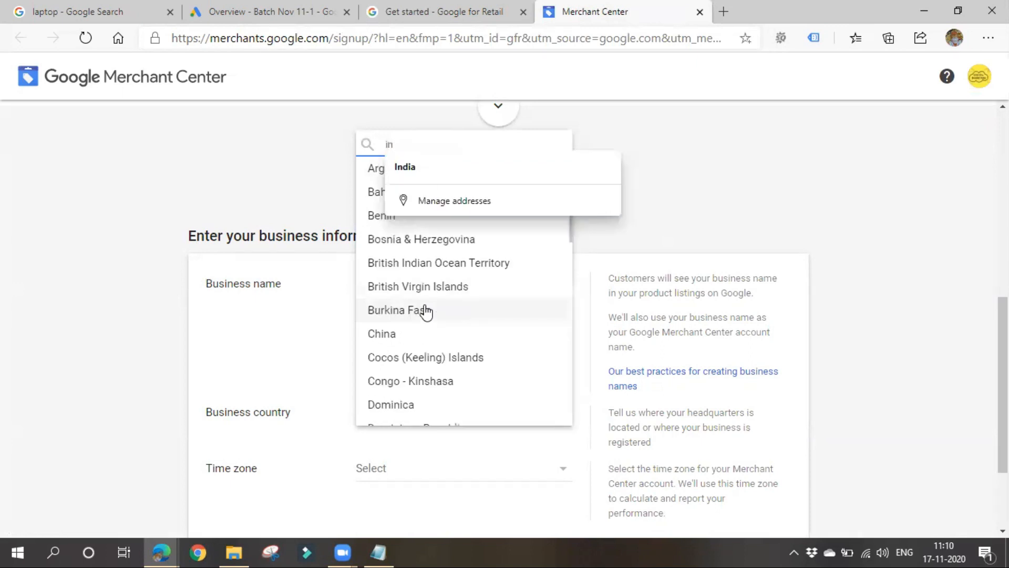
{"action": "left_click", "coordinate": [408, 167]}
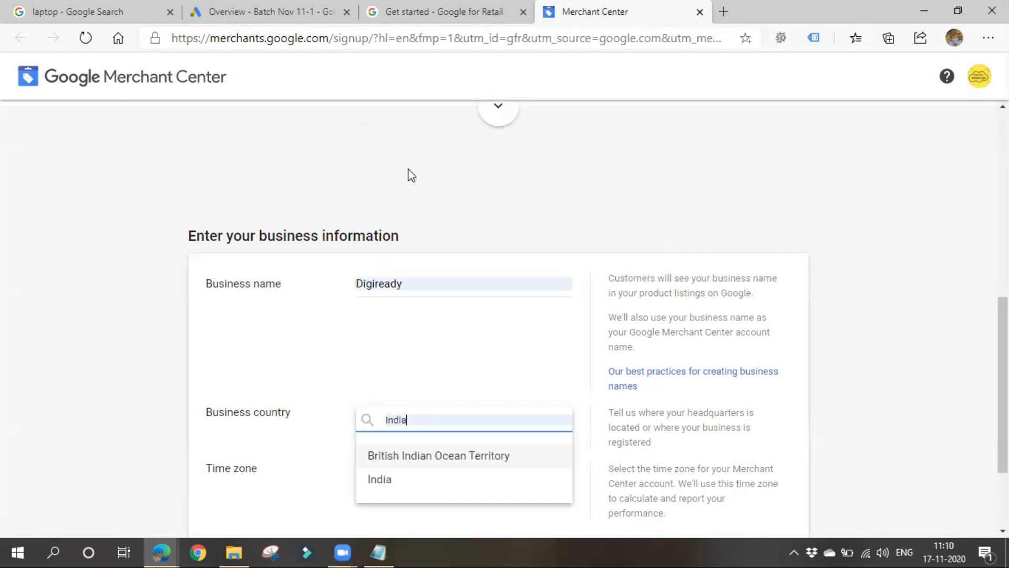
{"action": "left_click", "coordinate": [401, 489]}
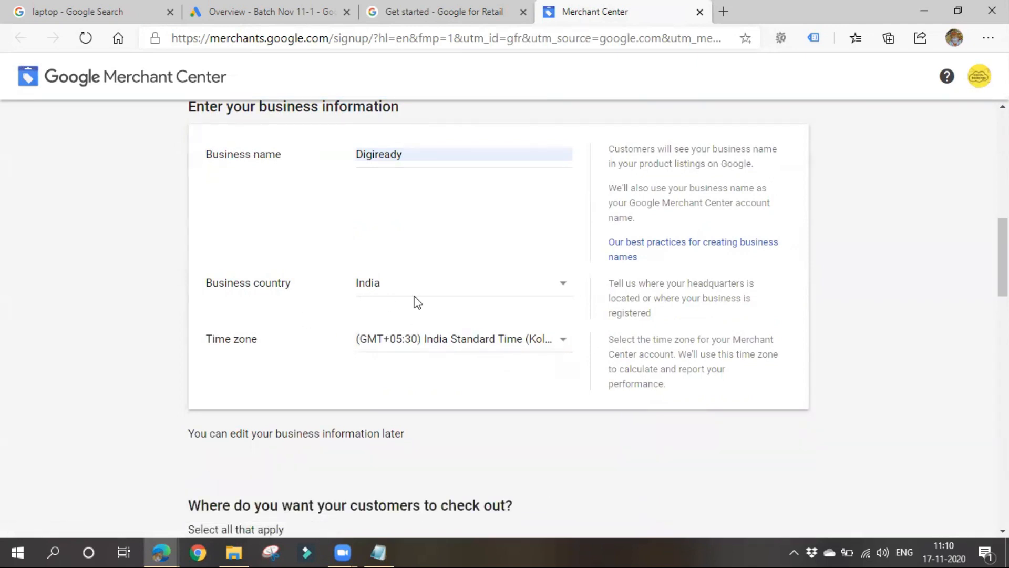
- Examine the customer checkout options on the sign-up form, comparing them with the laptop shopping ads in the search results
{"action": "scroll", "coordinate": [473, 386], "scroll_direction": "down", "scroll_amount": 2}
{"action": "scroll", "coordinate": [473, 386], "scroll_direction": "down", "scroll_amount": 1}
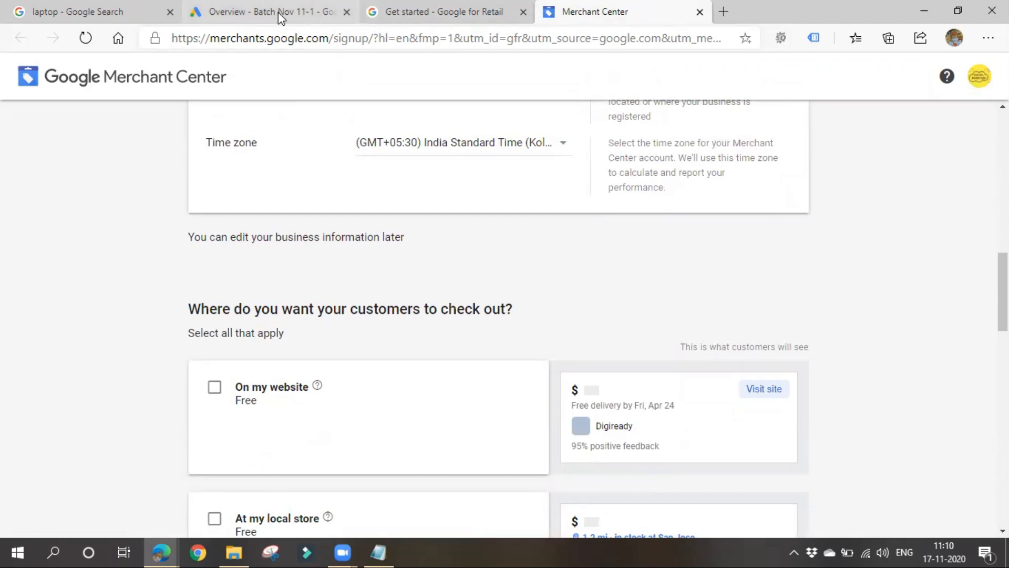
{"action": "left_click", "coordinate": [142, 7]}
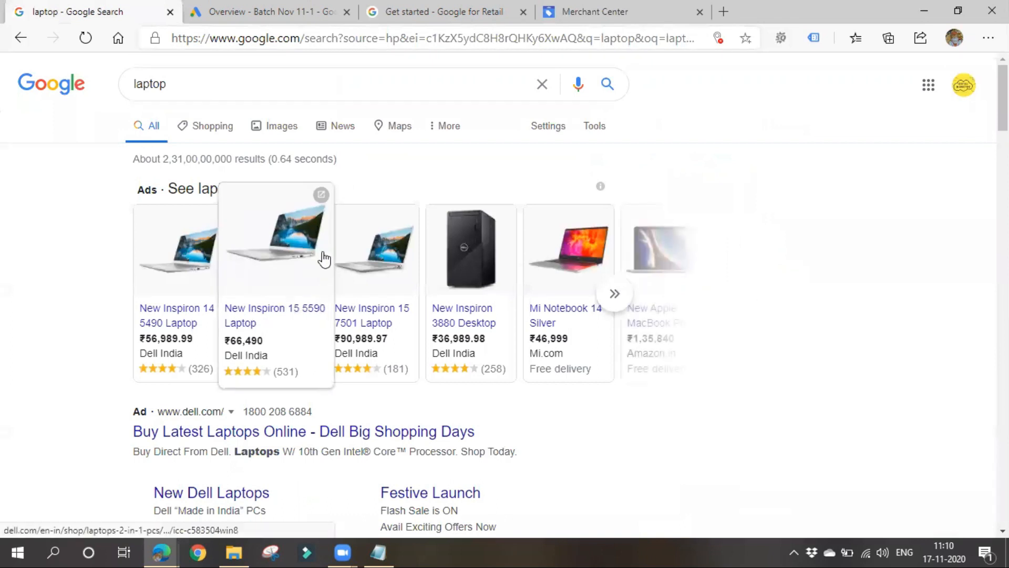
{"action": "left_click", "coordinate": [561, 7]}
{"action": "scroll", "coordinate": [315, 326], "scroll_direction": "down", "scroll_amount": 2}
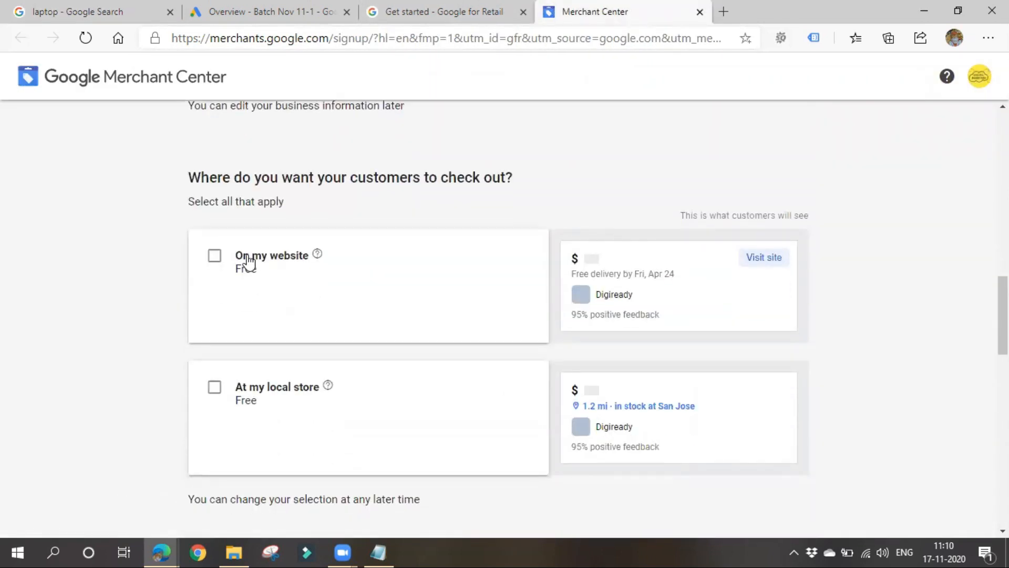
- Select both customer checkout options, On my website and At my local store
{"action": "left_click", "coordinate": [244, 258]}
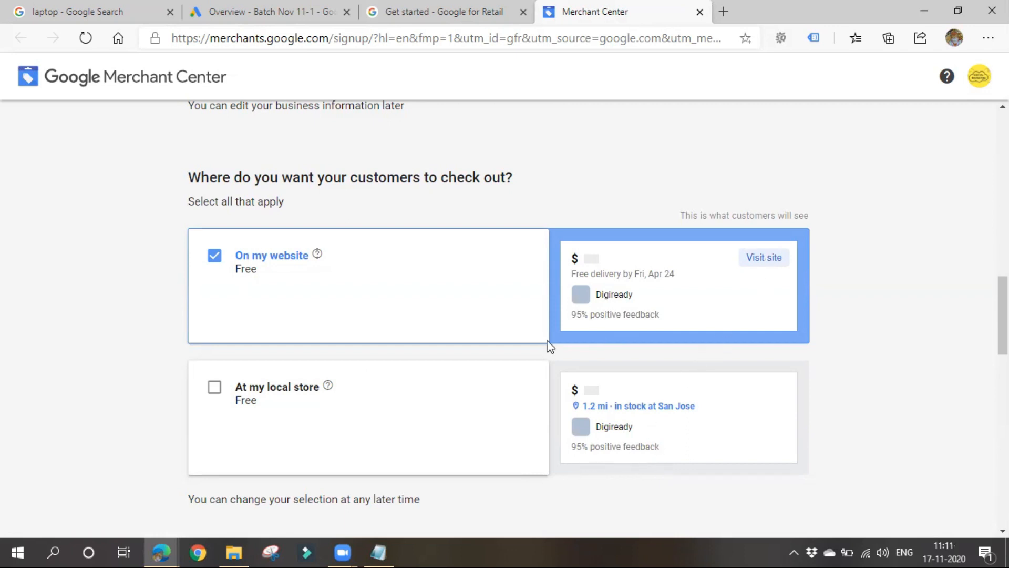
{"action": "left_click", "coordinate": [215, 389]}
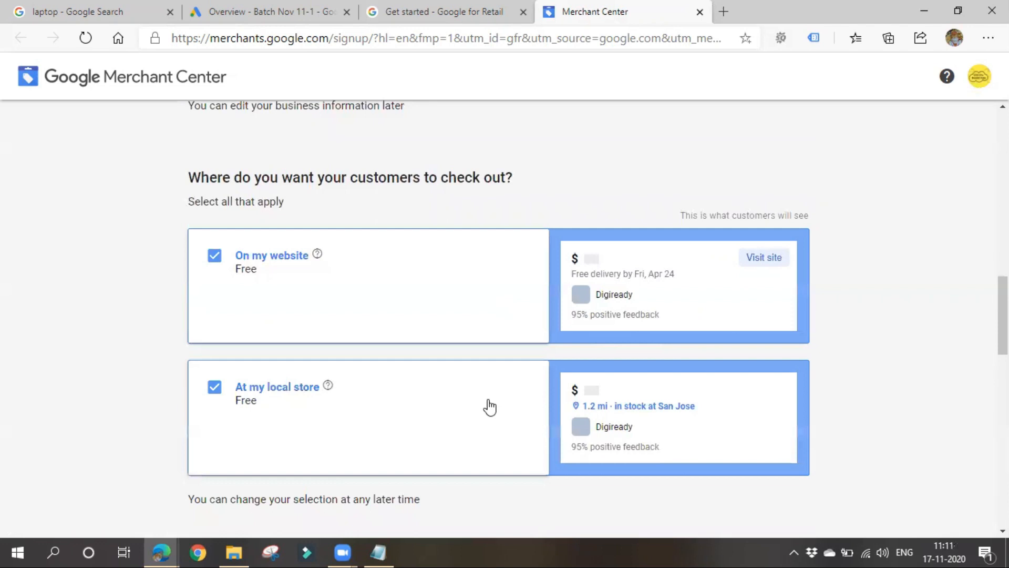
{"action": "scroll", "coordinate": [462, 507], "scroll_direction": "down", "scroll_amount": 2}
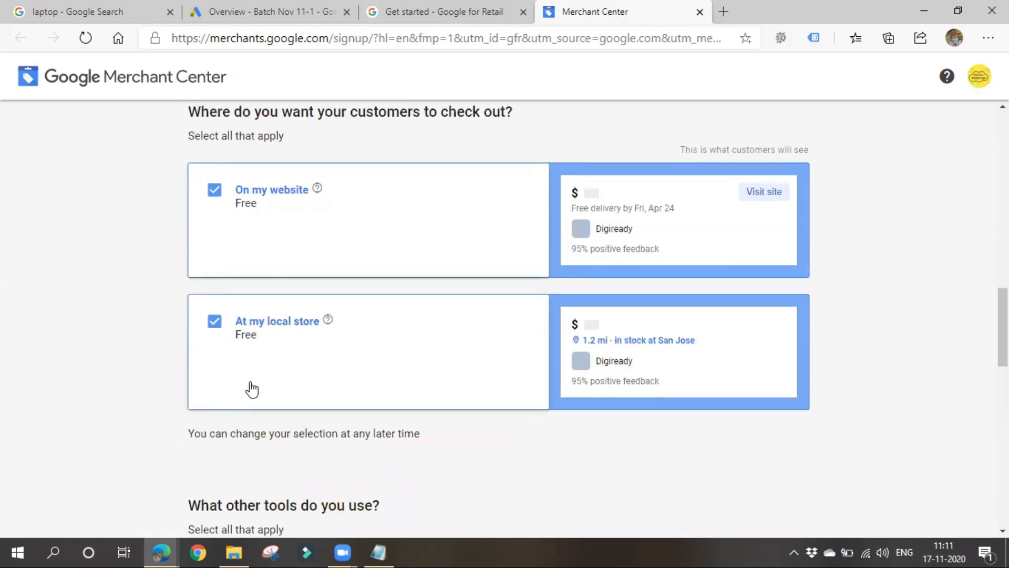
- Review the Shopify and PayPal options and the note about more tools under the other tools question
{"action": "scroll", "coordinate": [250, 388], "scroll_direction": "down", "scroll_amount": 5}
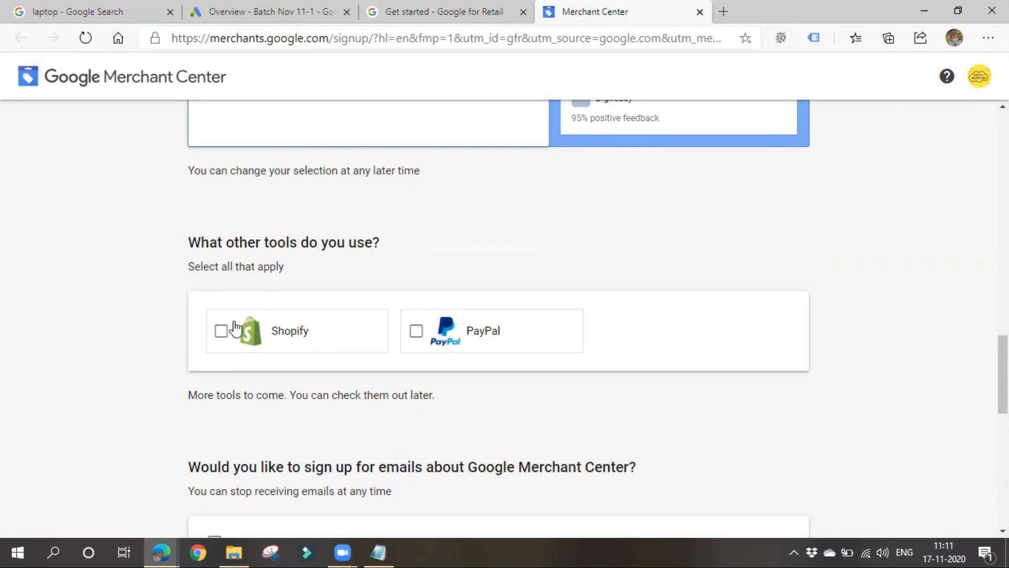
{"action": "scroll", "coordinate": [335, 383], "scroll_direction": "down", "scroll_amount": 3}
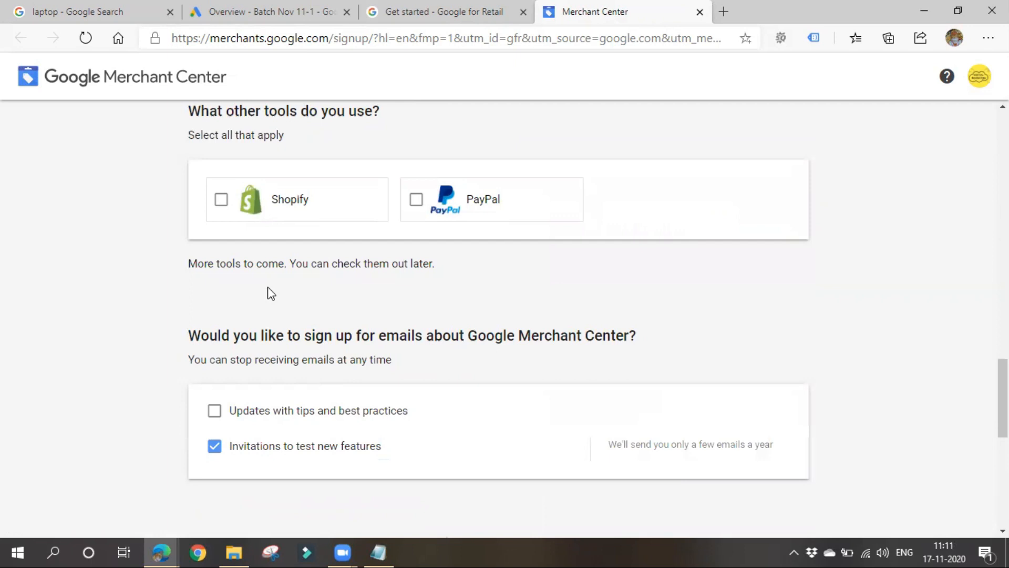
{"action": "left_click_drag", "start_coordinate": [330, 263], "coordinate": [434, 266]}
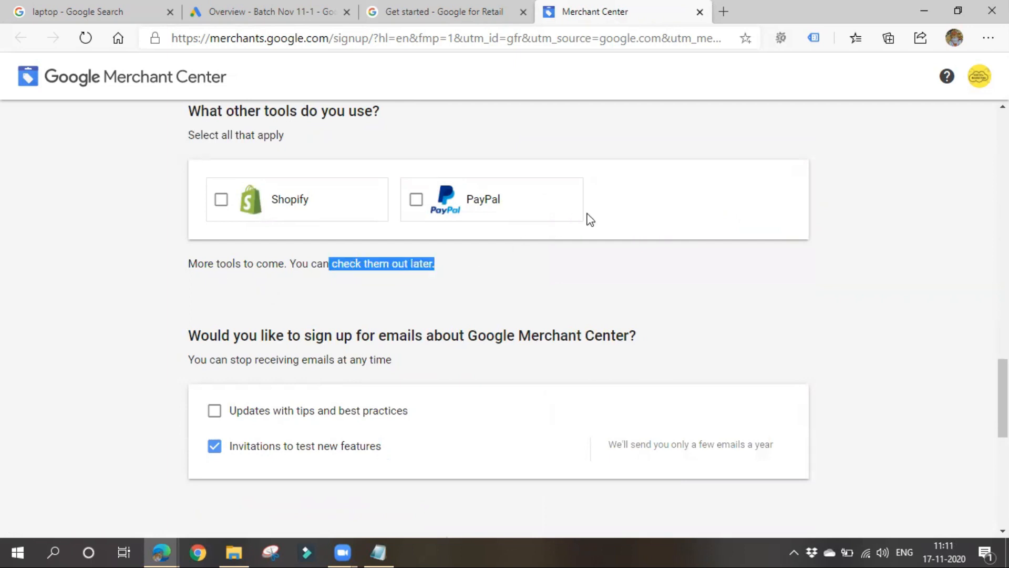
{"action": "left_click", "coordinate": [560, 282]}
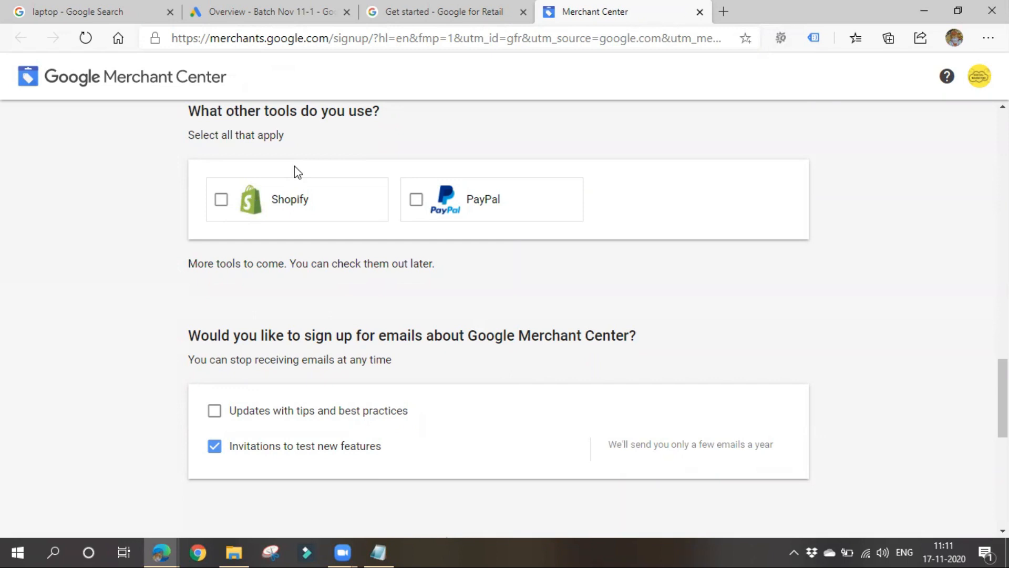
- Agree to the Google Merchant Center Terms of Service and create the account
{"action": "scroll", "coordinate": [304, 466], "scroll_direction": "down", "scroll_amount": 2}
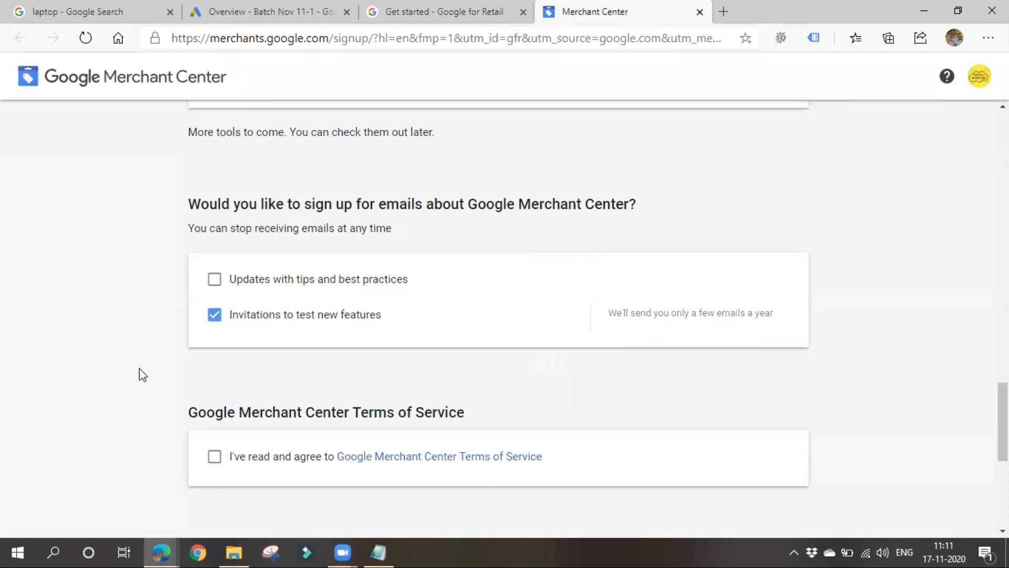
{"action": "scroll", "coordinate": [321, 426], "scroll_direction": "down", "scroll_amount": 3}
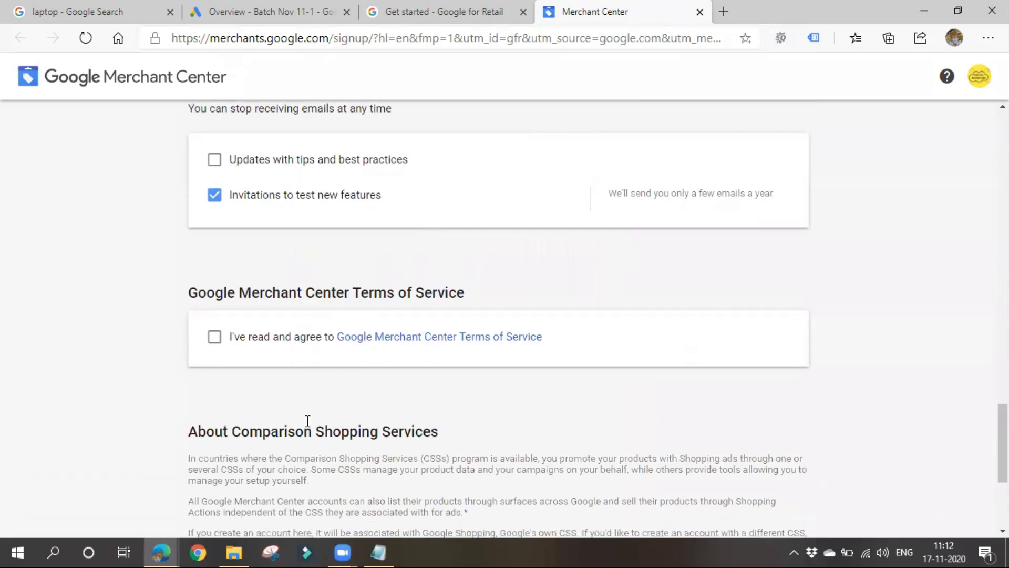
{"action": "left_click", "coordinate": [251, 328]}
{"action": "scroll", "coordinate": [449, 407], "scroll_direction": "down", "scroll_amount": 4}
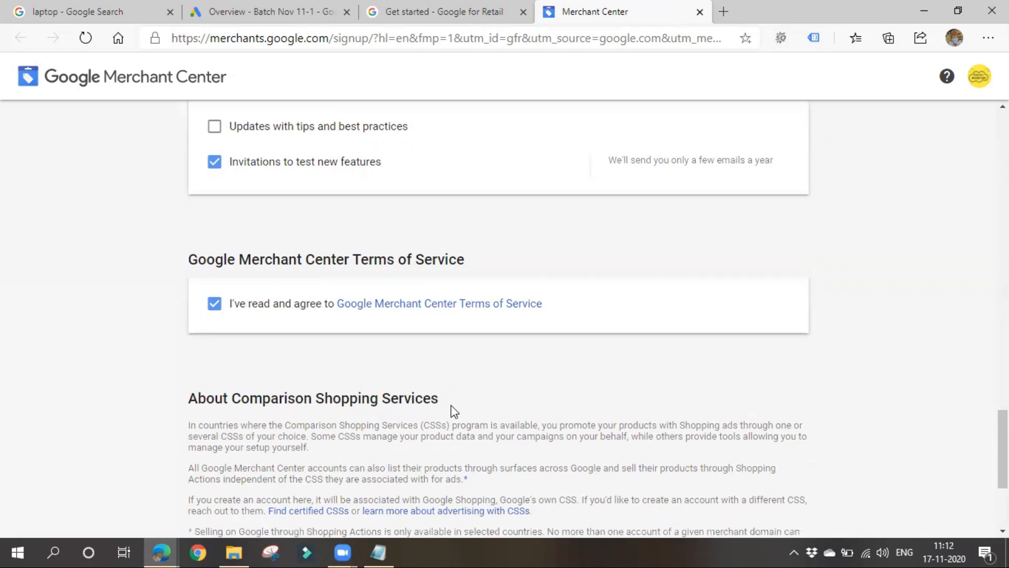
{"action": "left_click", "coordinate": [274, 485]}
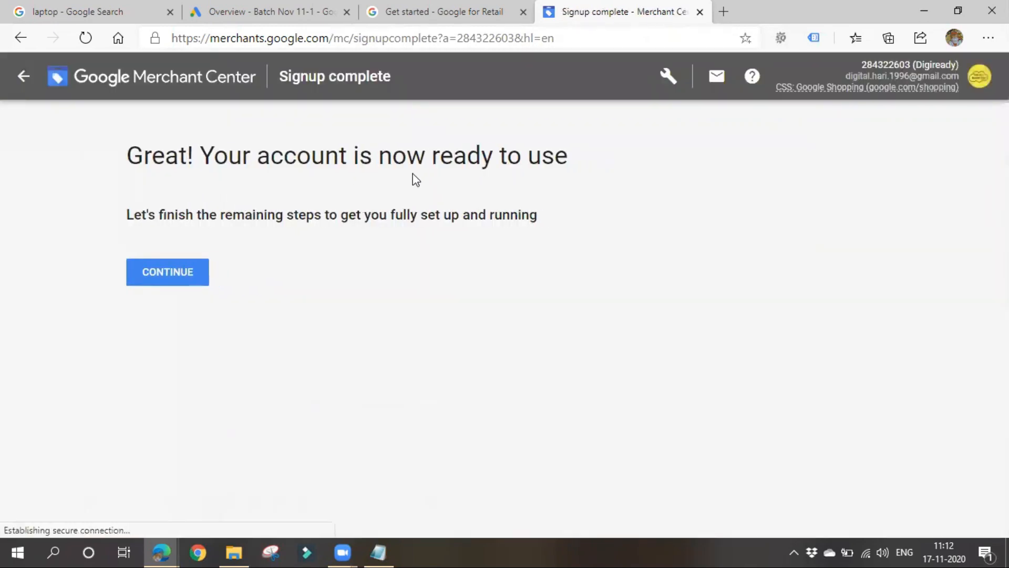
- Continue past the sign-up completion page and look over the new account's overview
{"action": "left_click", "coordinate": [159, 279]}
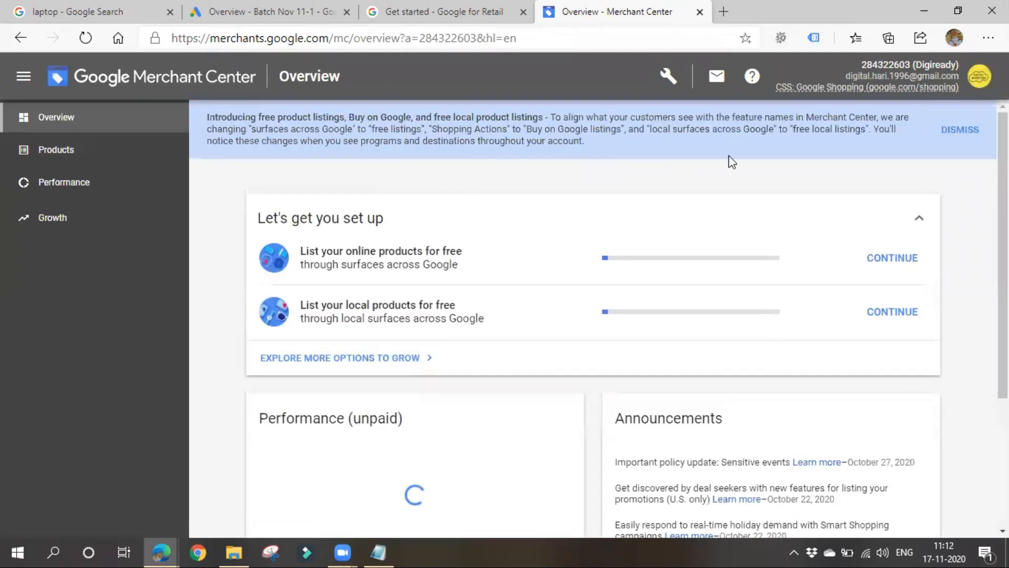
{"action": "scroll", "coordinate": [550, 356], "scroll_direction": "down", "scroll_amount": 4}
{"action": "scroll", "coordinate": [571, 442], "scroll_direction": "up", "scroll_amount": 4}
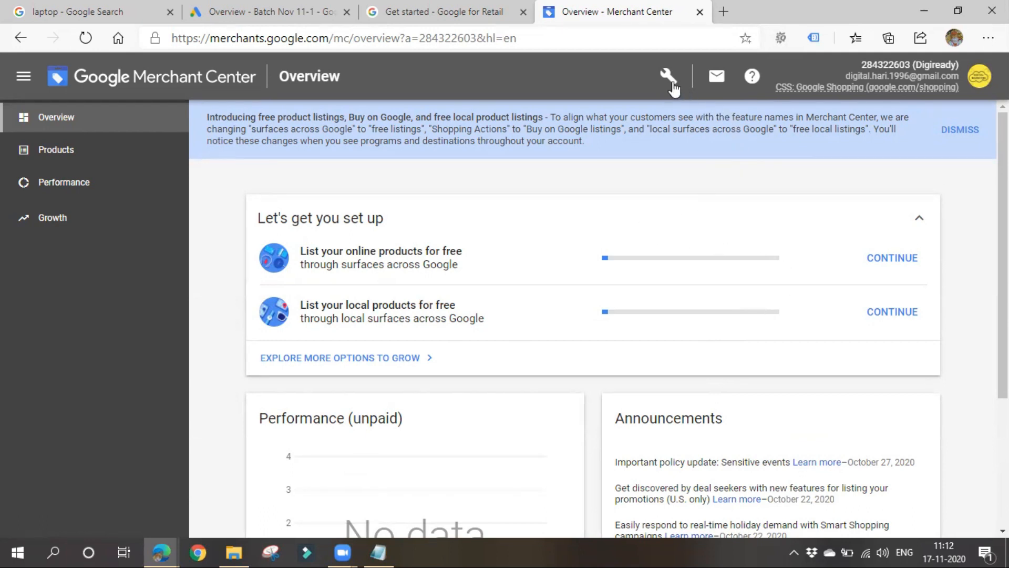
- Open the shipping and returns settings and start a new shipping service
{"action": "left_click", "coordinate": [669, 82]}
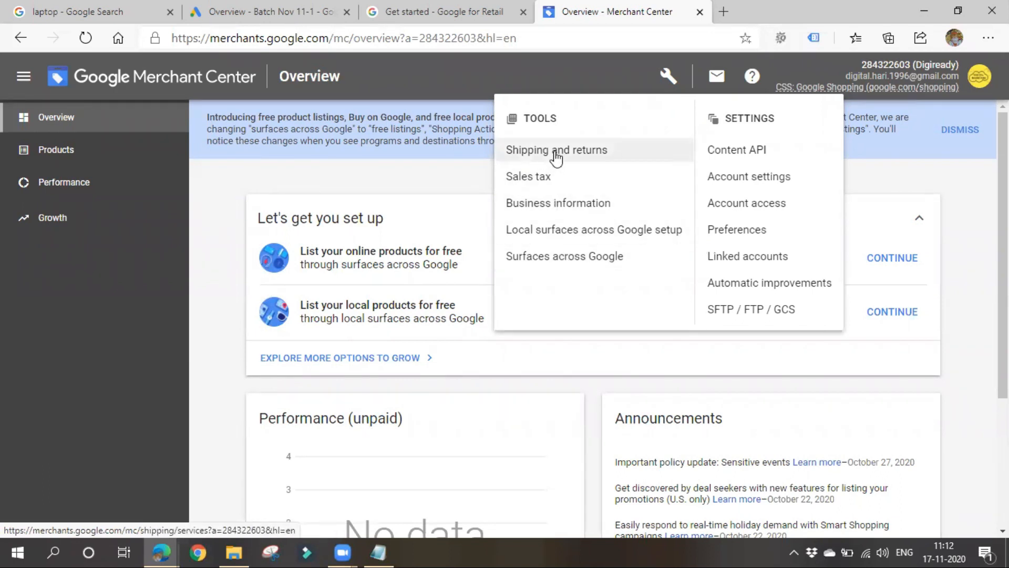
{"action": "left_click", "coordinate": [556, 152]}
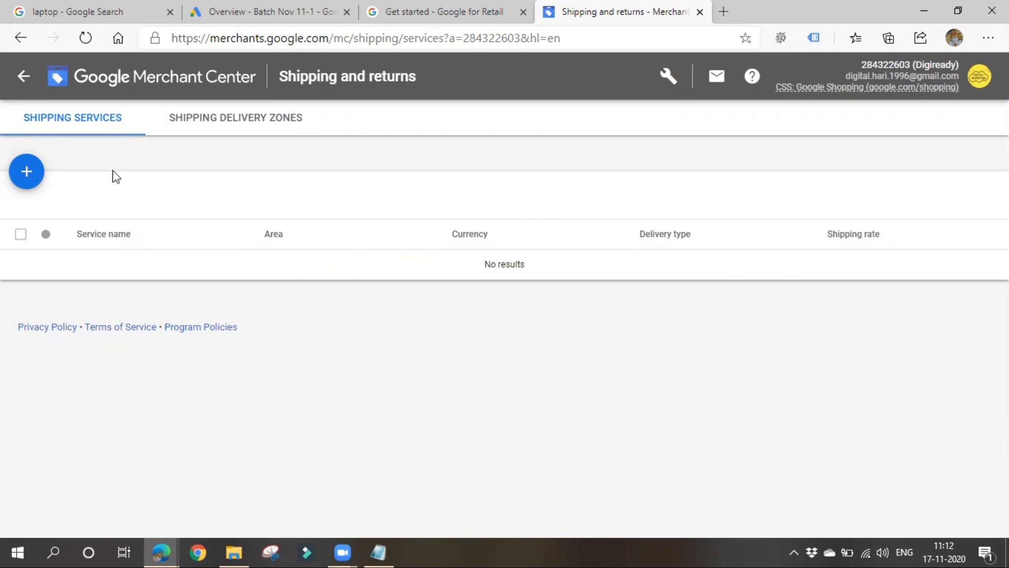
{"action": "left_click", "coordinate": [36, 171]}
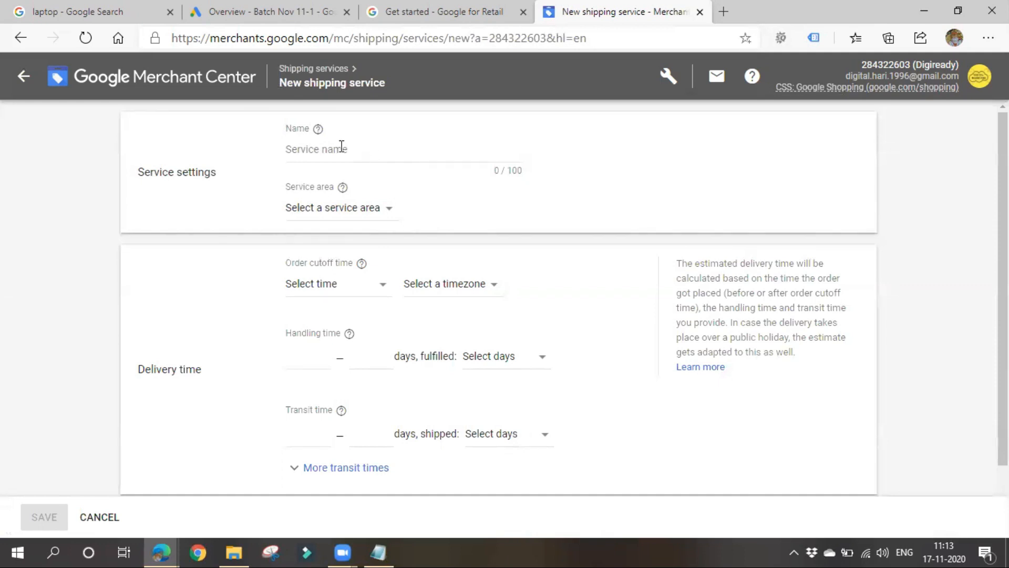
- Name the shipping service Digiready and set its service area to India with INR as the currency
{"action": "left_click", "coordinate": [359, 149]}
{"action": "type", "text": "Digiready"}
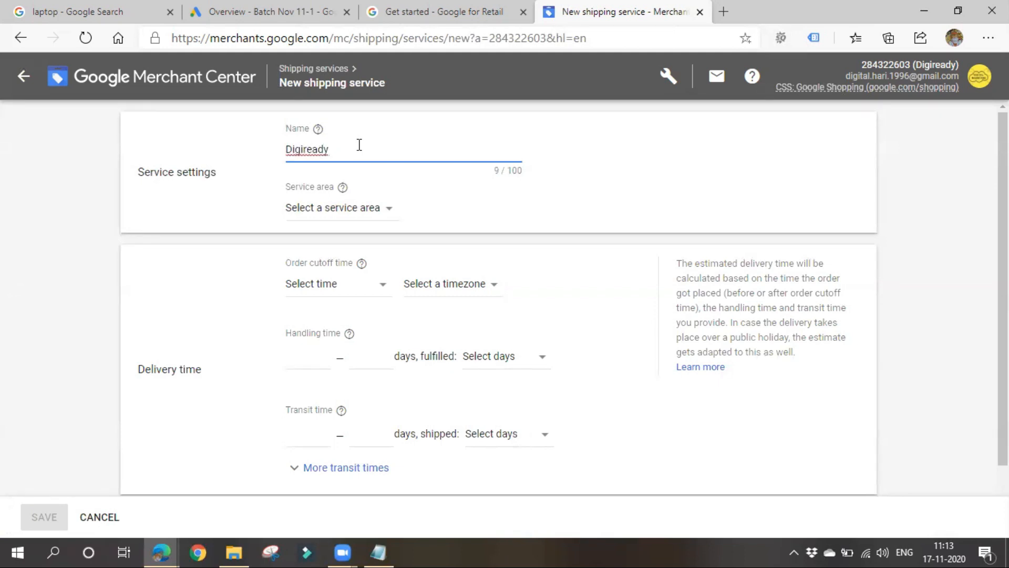
{"action": "left_click", "coordinate": [357, 213]}
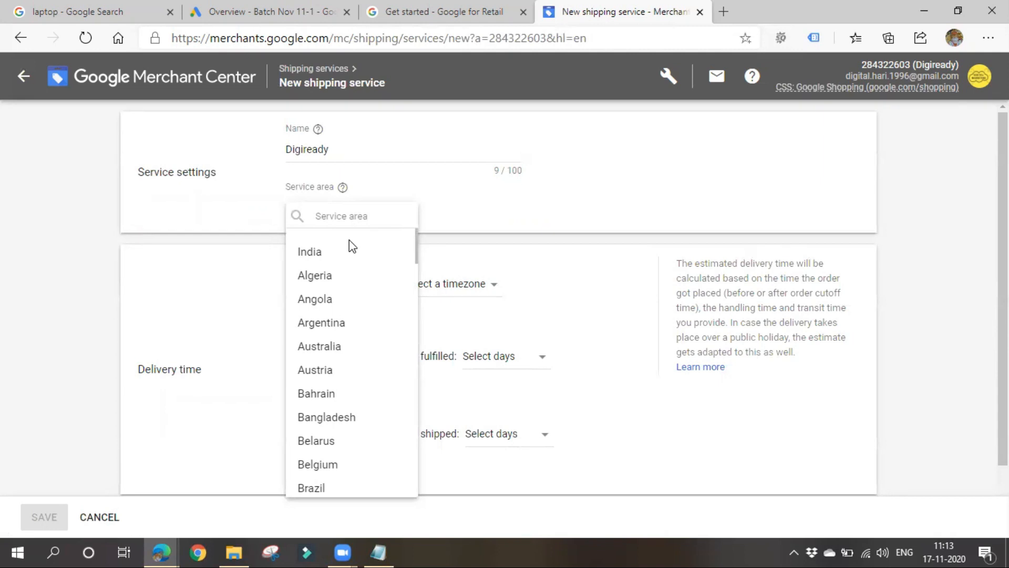
{"action": "left_click", "coordinate": [345, 255]}
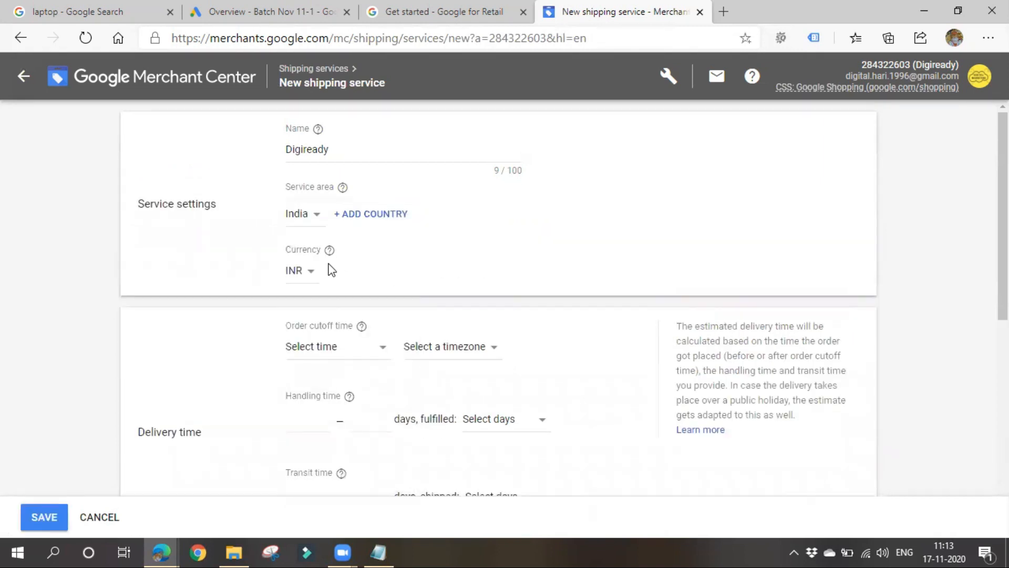
{"action": "left_click", "coordinate": [310, 275]}
{"action": "left_click", "coordinate": [318, 294]}
- Read the order cutoff time explanation and set the cutoff time to 9:00 AM
{"action": "mouse_move", "coordinate": [363, 326]}
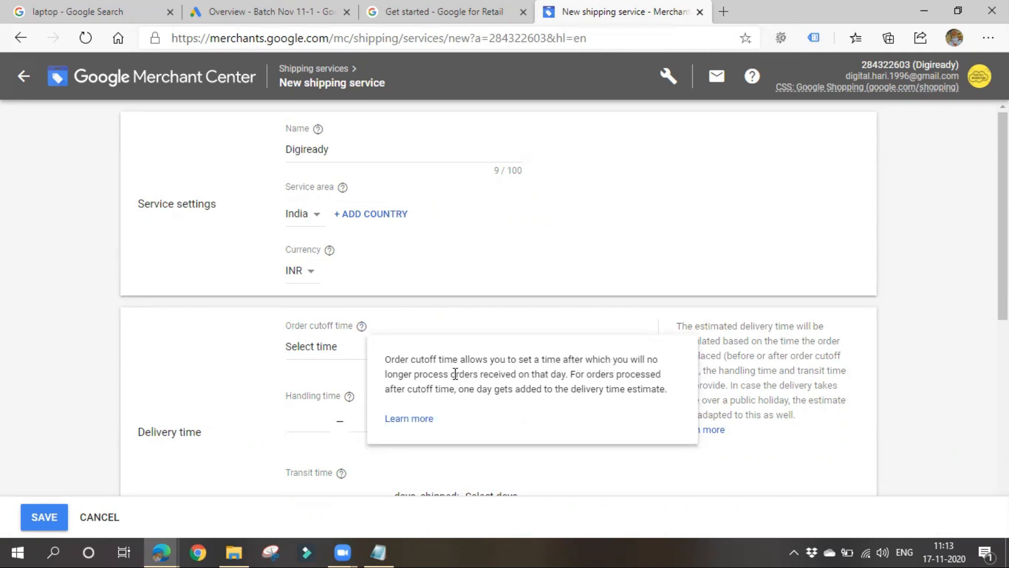
{"action": "left_click_drag", "start_coordinate": [456, 373], "coordinate": [575, 376]}
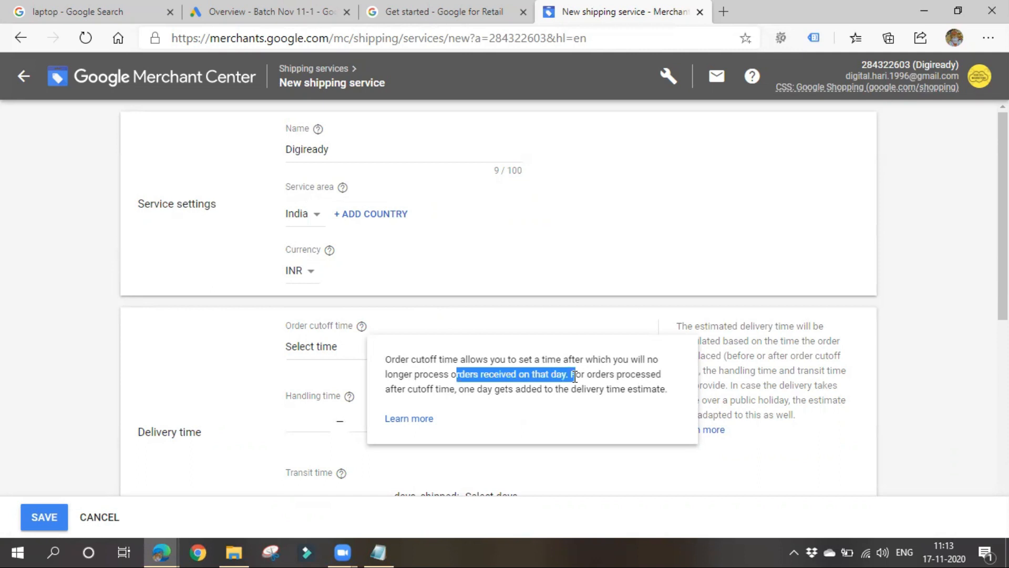
{"action": "left_click", "coordinate": [540, 321]}
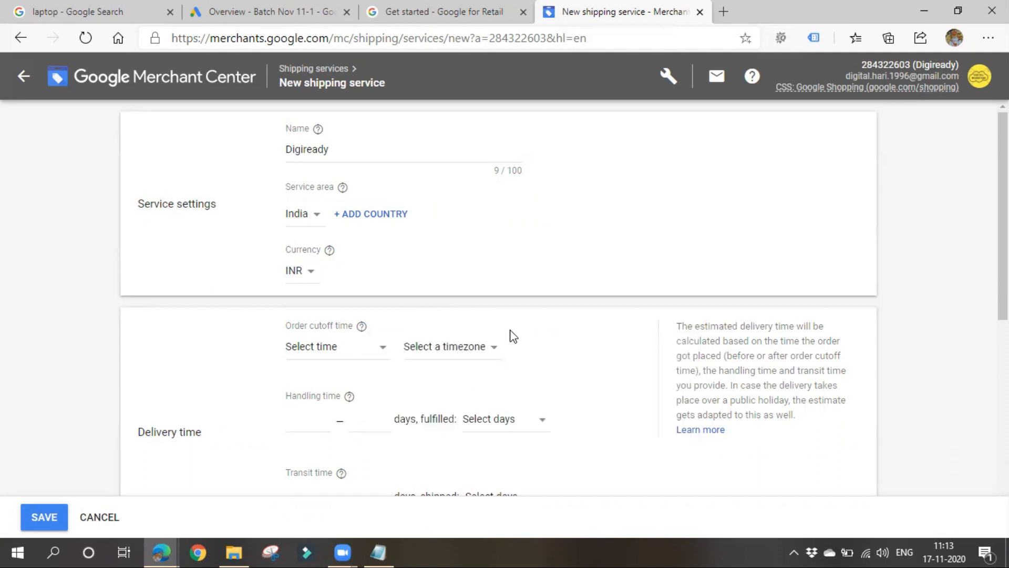
{"action": "left_click", "coordinate": [374, 352]}
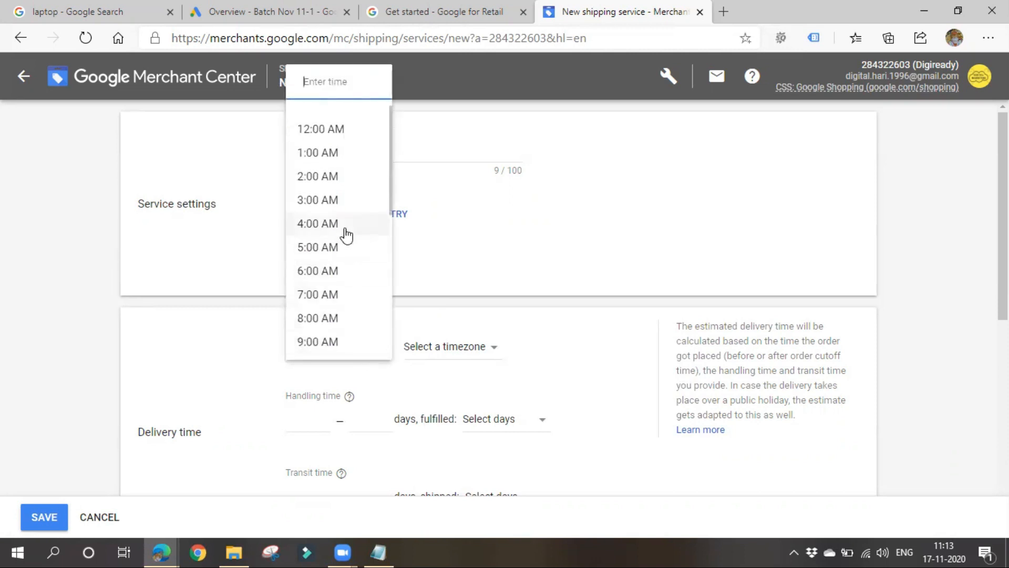
{"action": "scroll", "coordinate": [326, 315], "scroll_direction": "down", "scroll_amount": 1}
{"action": "left_click", "coordinate": [326, 306]}
- Set the order cutoff timezone to a (GMT+02:00) Eastern European Standard Time entry
{"action": "left_click", "coordinate": [415, 352]}
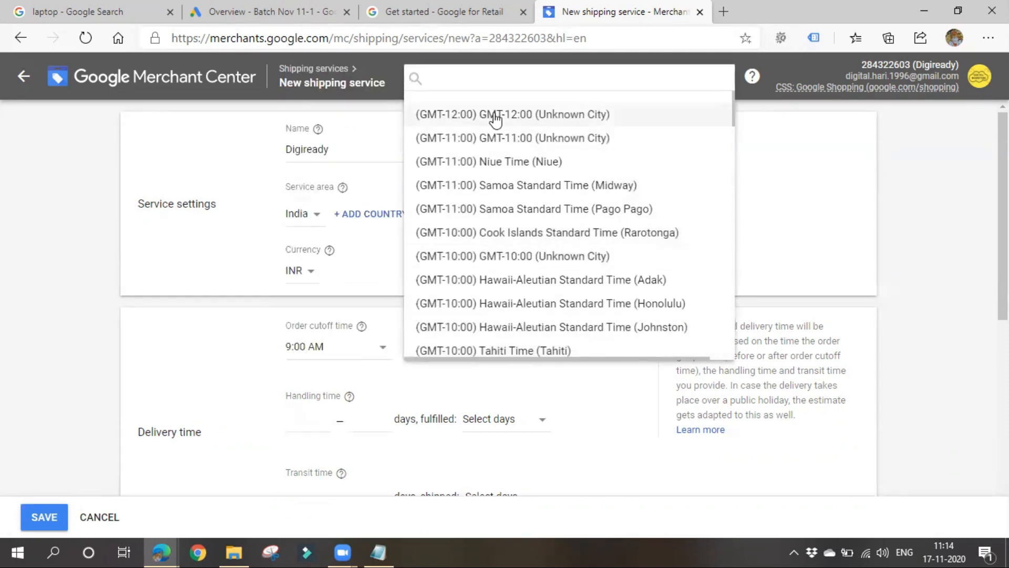
{"action": "scroll", "coordinate": [500, 319], "scroll_direction": "down", "scroll_amount": 3}
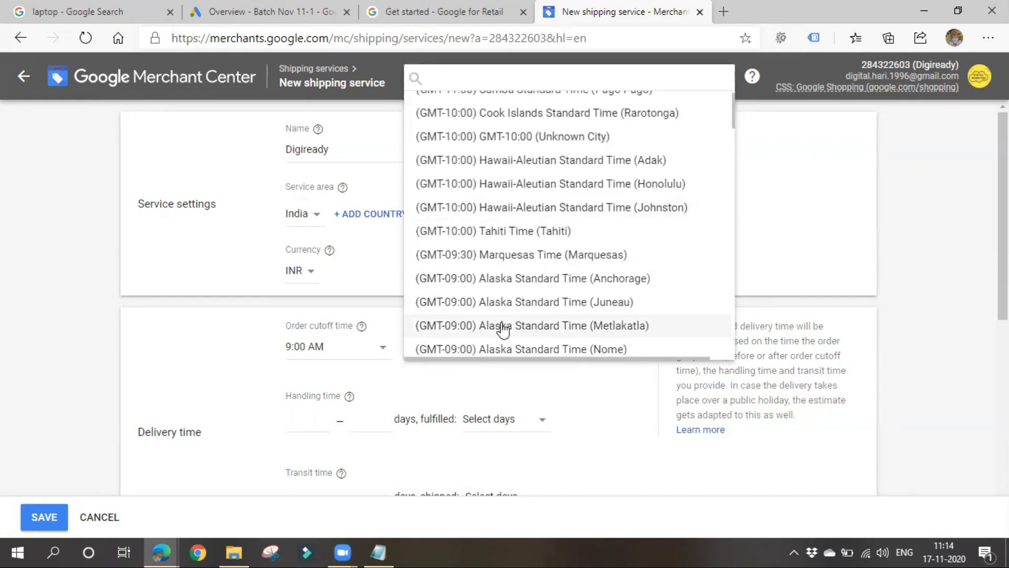
{"action": "scroll", "coordinate": [527, 276], "scroll_direction": "down", "scroll_amount": 7}
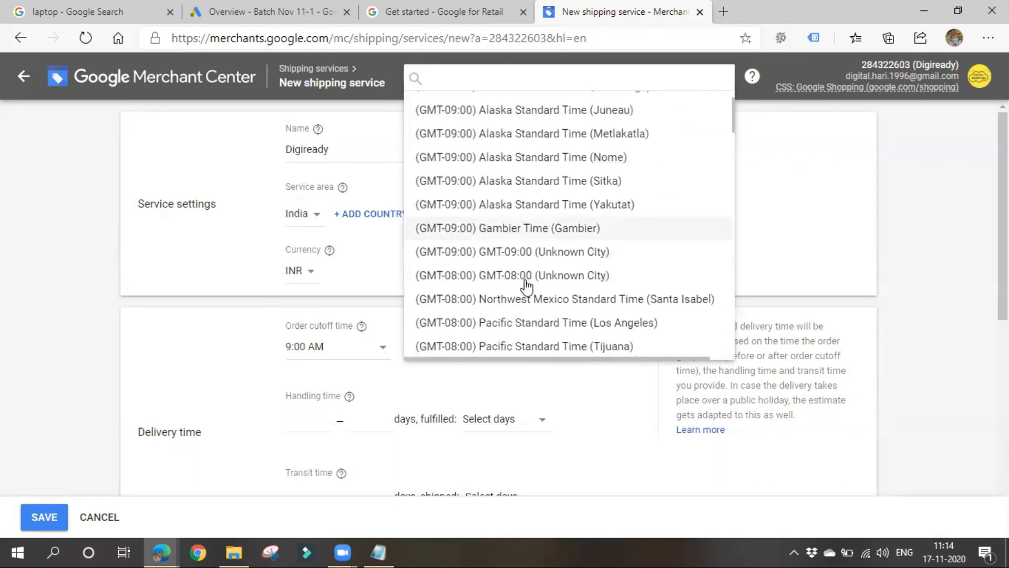
{"action": "scroll", "coordinate": [528, 288], "scroll_direction": "down", "scroll_amount": 15}
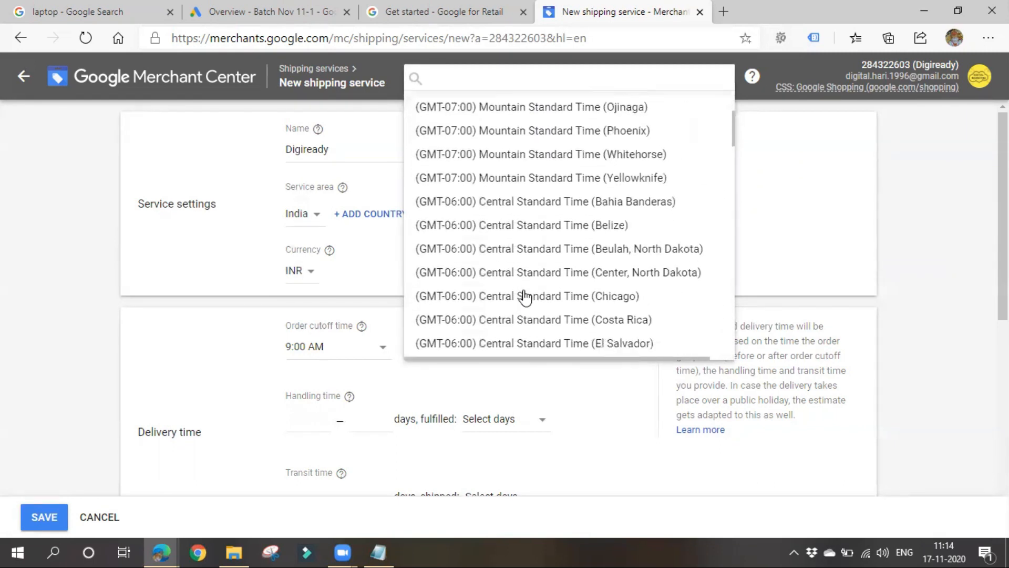
{"action": "scroll", "coordinate": [524, 298], "scroll_direction": "down", "scroll_amount": 8}
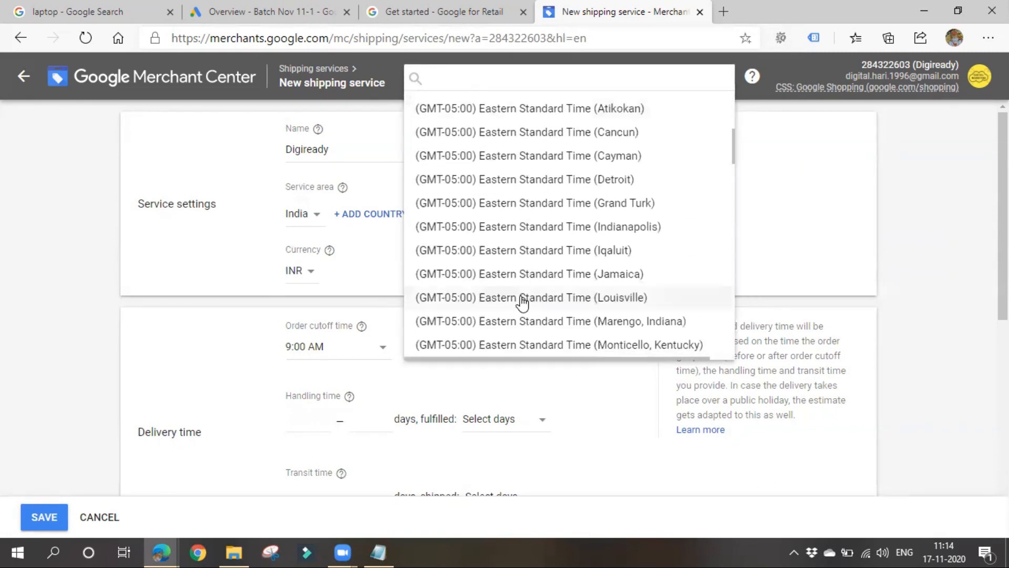
{"action": "scroll", "coordinate": [520, 316], "scroll_direction": "down", "scroll_amount": 9}
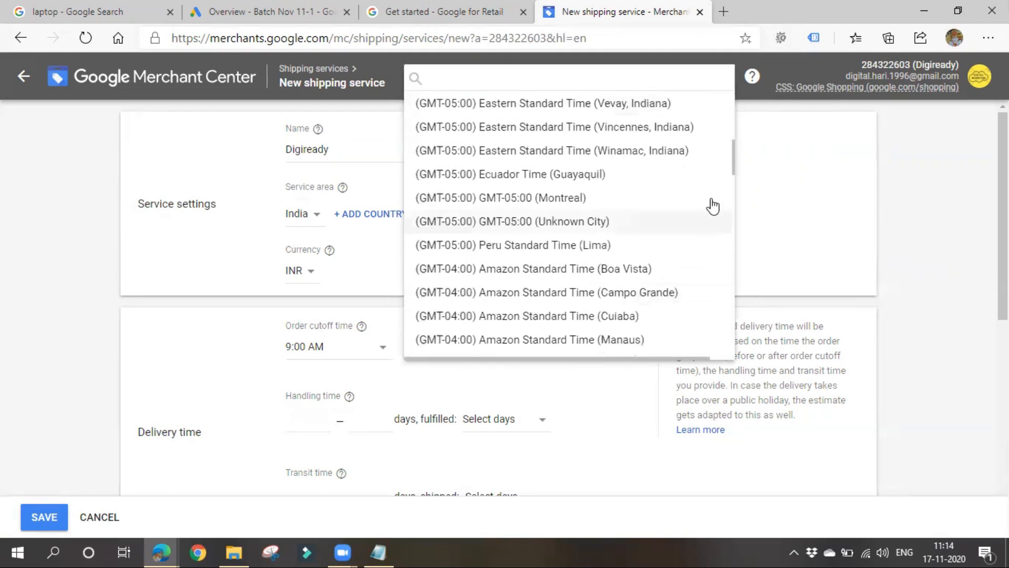
{"action": "left_click", "coordinate": [737, 171]}
{"action": "left_click", "coordinate": [517, 346]}
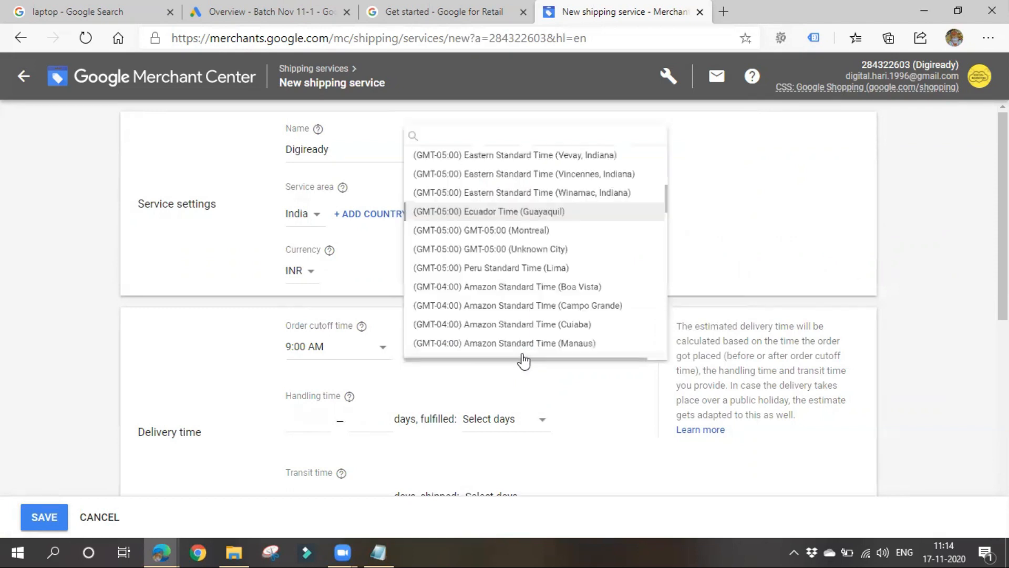
{"action": "left_click_drag", "start_coordinate": [732, 153], "coordinate": [731, 246]}
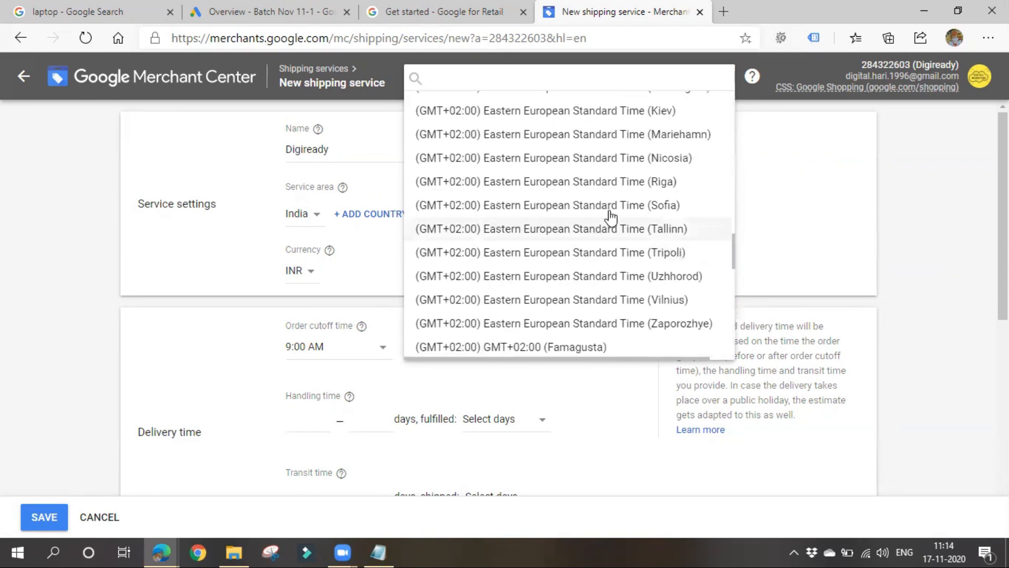
{"action": "left_click", "coordinate": [547, 180]}
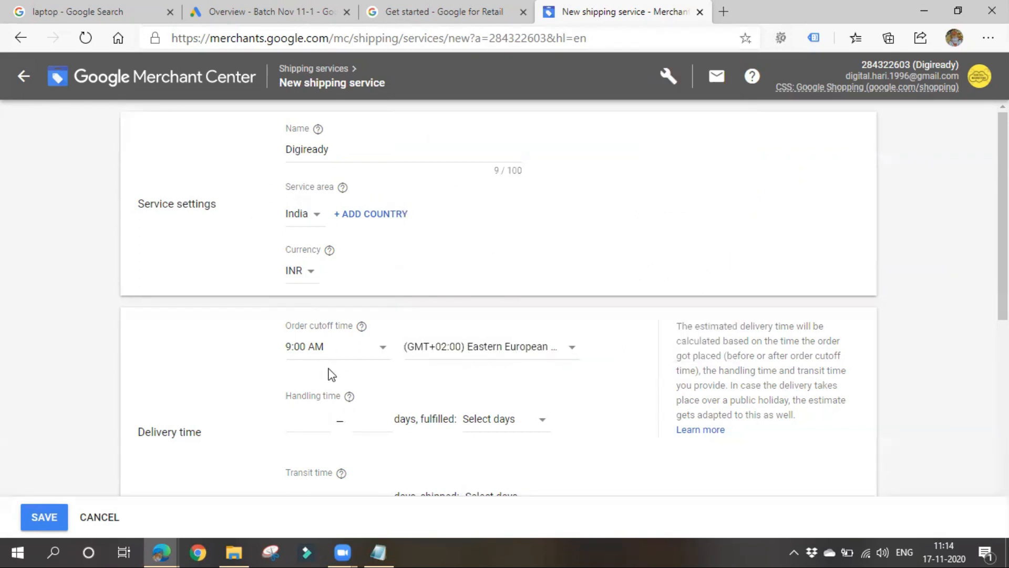
- Read the handling time explanation and set the handling time to 1–3 days, fulfilled Mon – Fri
{"action": "scroll", "coordinate": [326, 239], "scroll_direction": "down", "scroll_amount": 3}
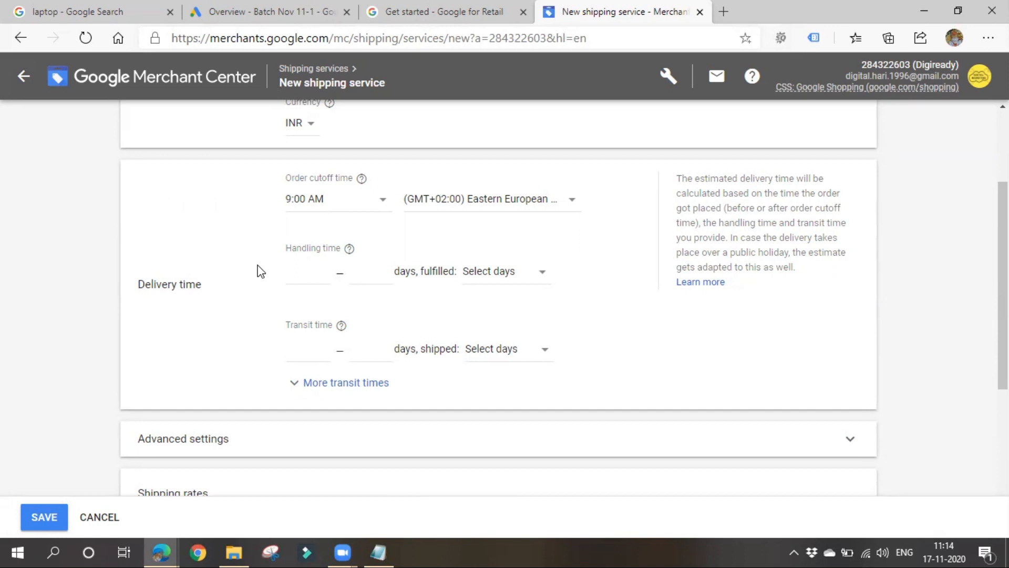
{"action": "mouse_move", "coordinate": [349, 250]}
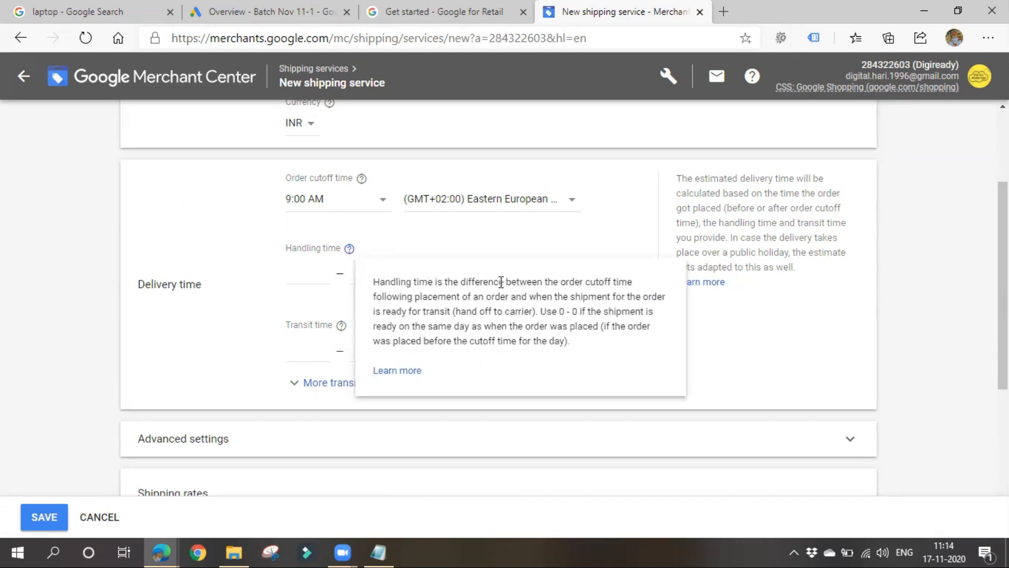
{"action": "left_click_drag", "start_coordinate": [501, 282], "coordinate": [546, 297]}
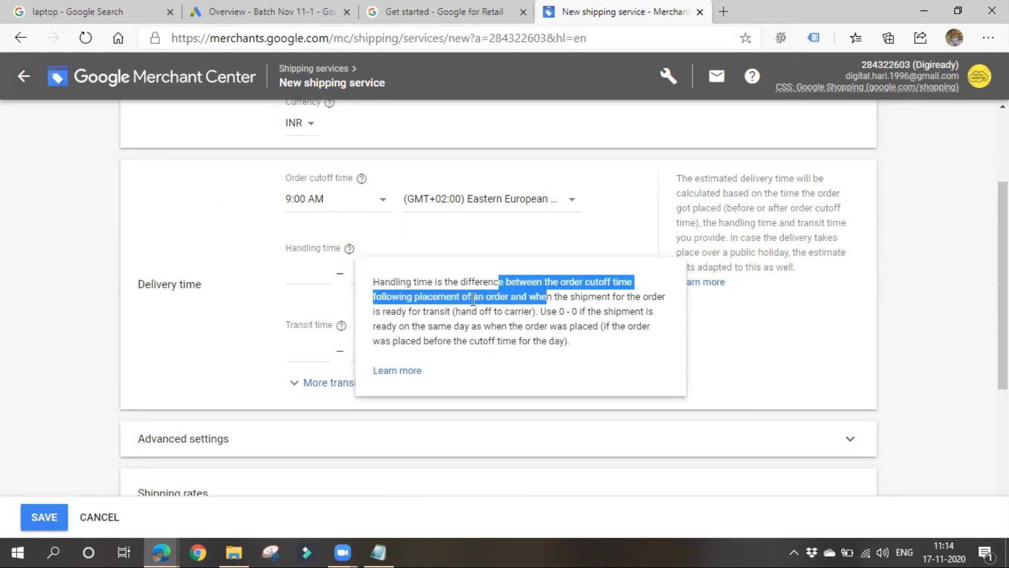
{"action": "left_click", "coordinate": [439, 311]}
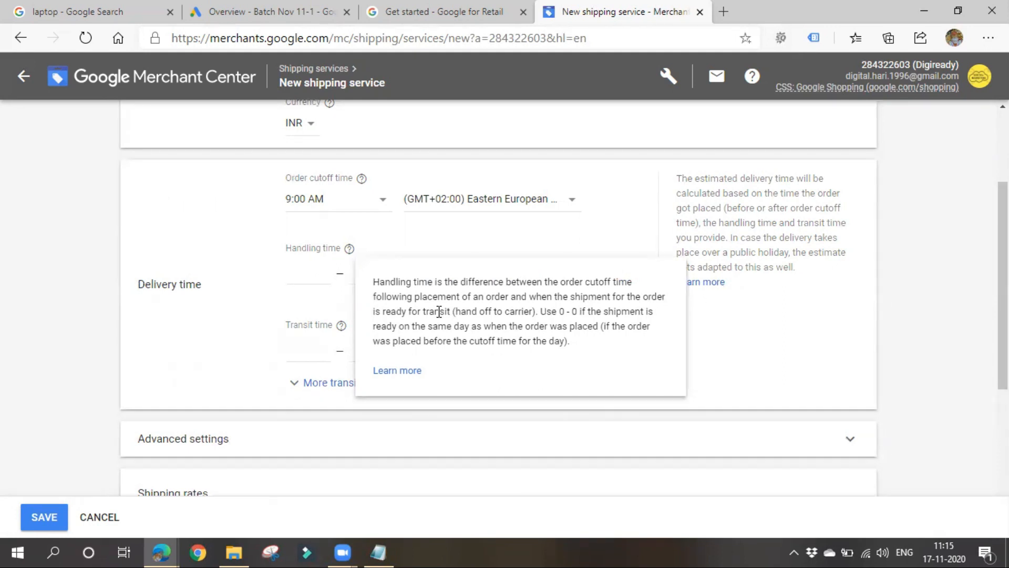
{"action": "left_click", "coordinate": [315, 270]}
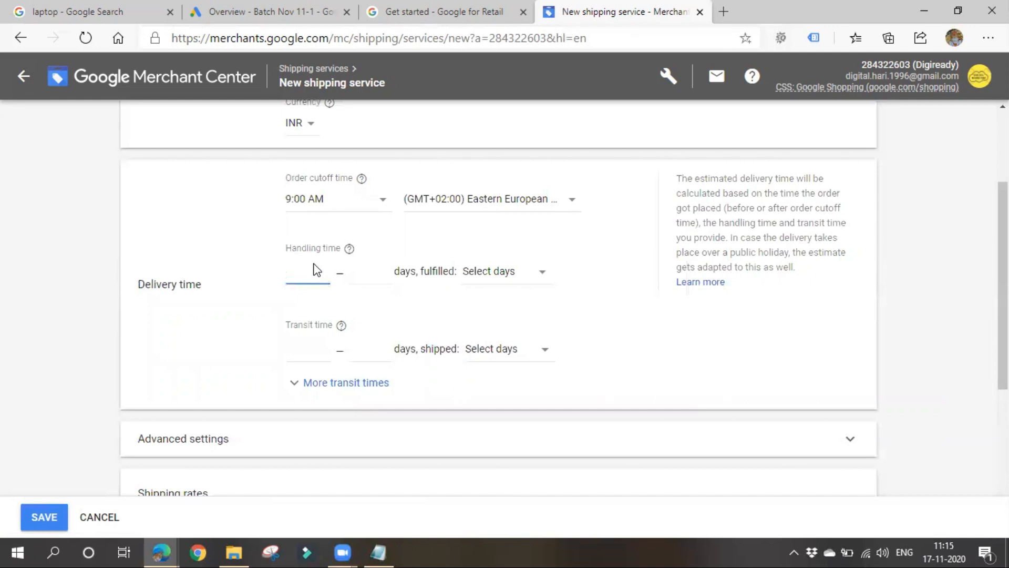
{"action": "type", "text": "1"}
{"action": "left_click", "coordinate": [354, 272]}
{"action": "type", "text": "3"}
{"action": "left_click", "coordinate": [516, 273]}
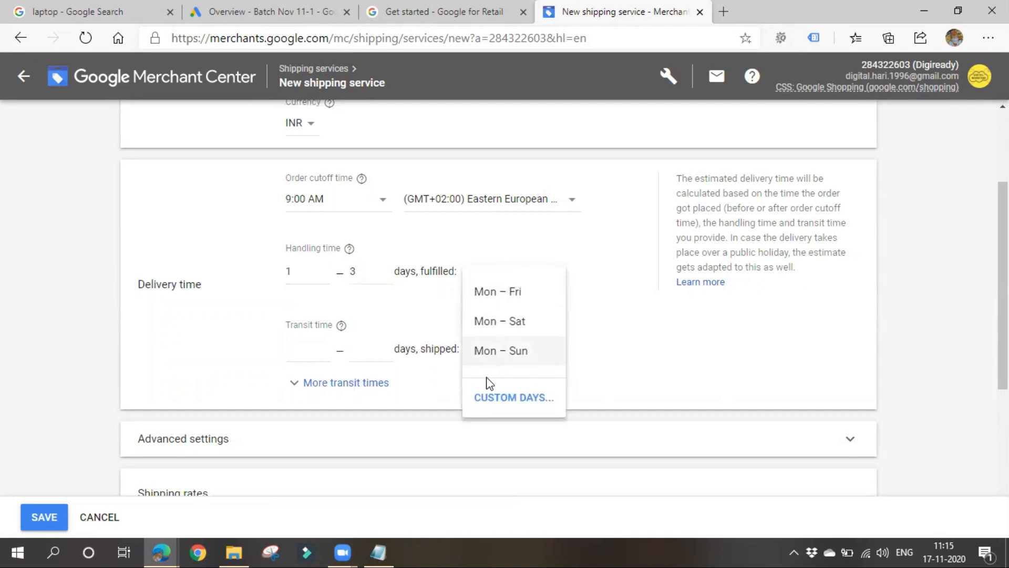
{"action": "left_click", "coordinate": [508, 298]}
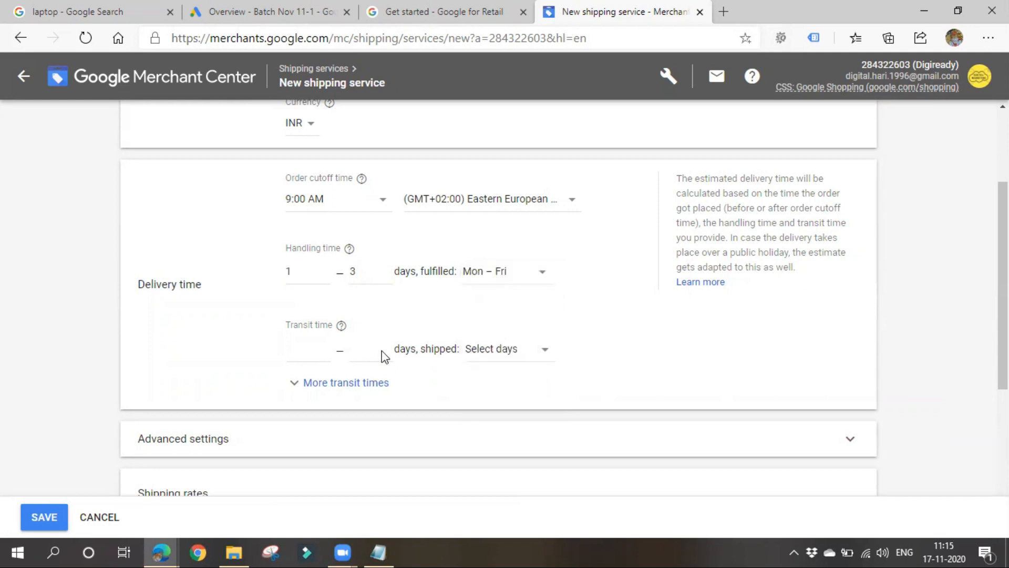
- Read the transit time explanation and set the transit time to 2–3 days, shipped Mon – Fri
{"action": "mouse_move", "coordinate": [341, 326]}
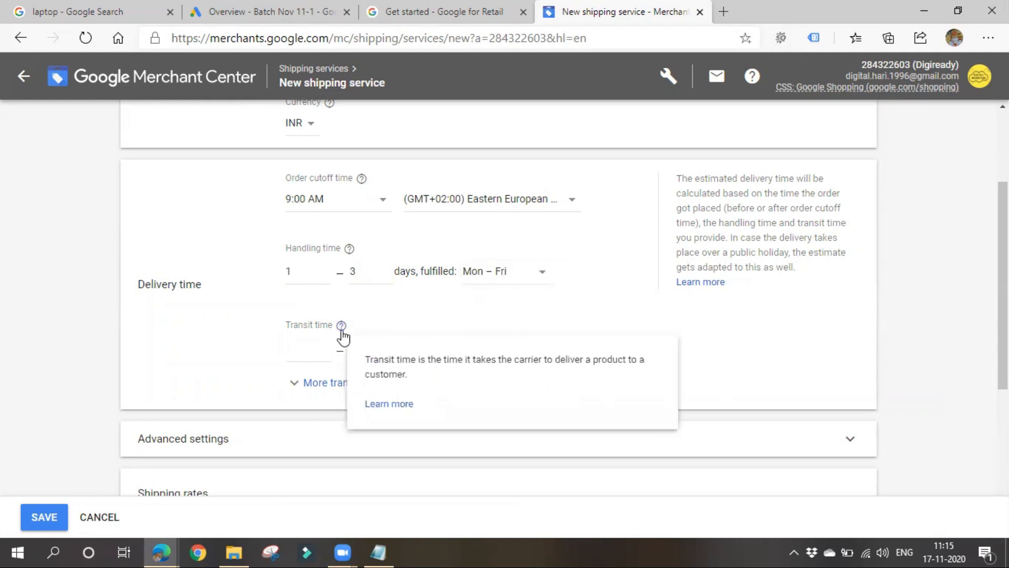
{"action": "left_click_drag", "start_coordinate": [428, 362], "coordinate": [663, 371]}
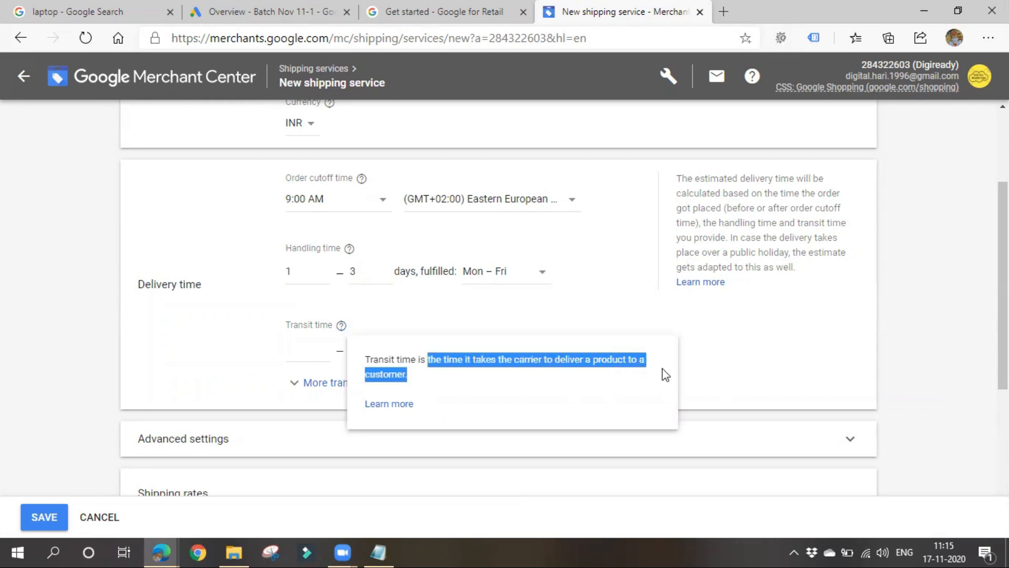
{"action": "left_click", "coordinate": [379, 329]}
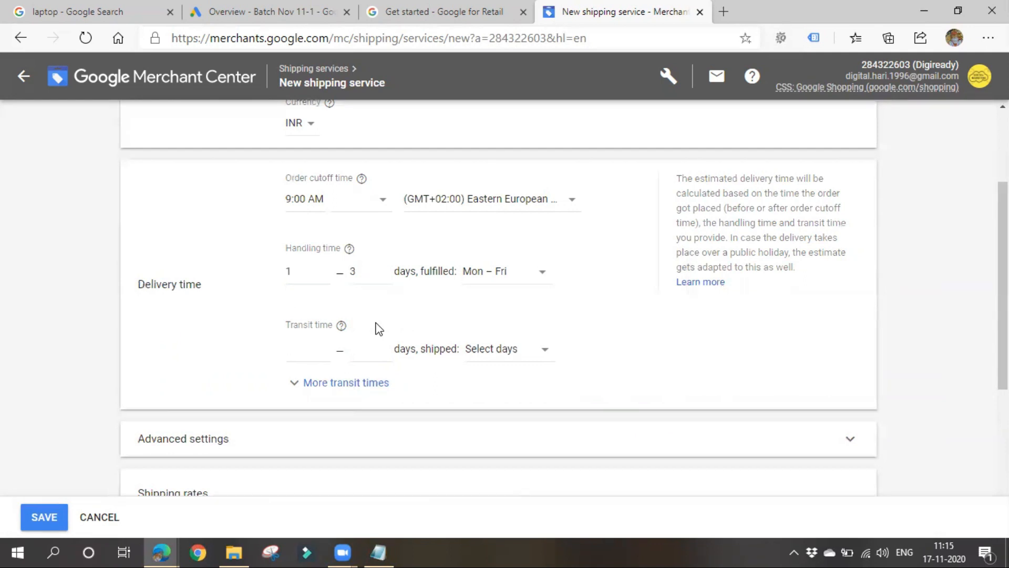
{"action": "left_click", "coordinate": [295, 353]}
{"action": "type", "text": "2"}
{"action": "left_click", "coordinate": [386, 354]}
{"action": "type", "text": "3"}
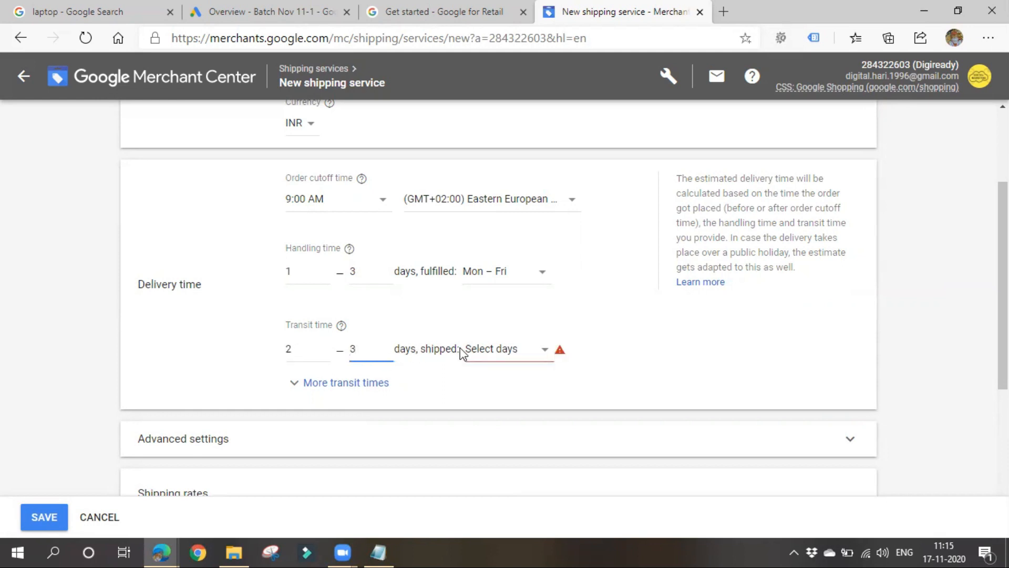
{"action": "left_click", "coordinate": [489, 359]}
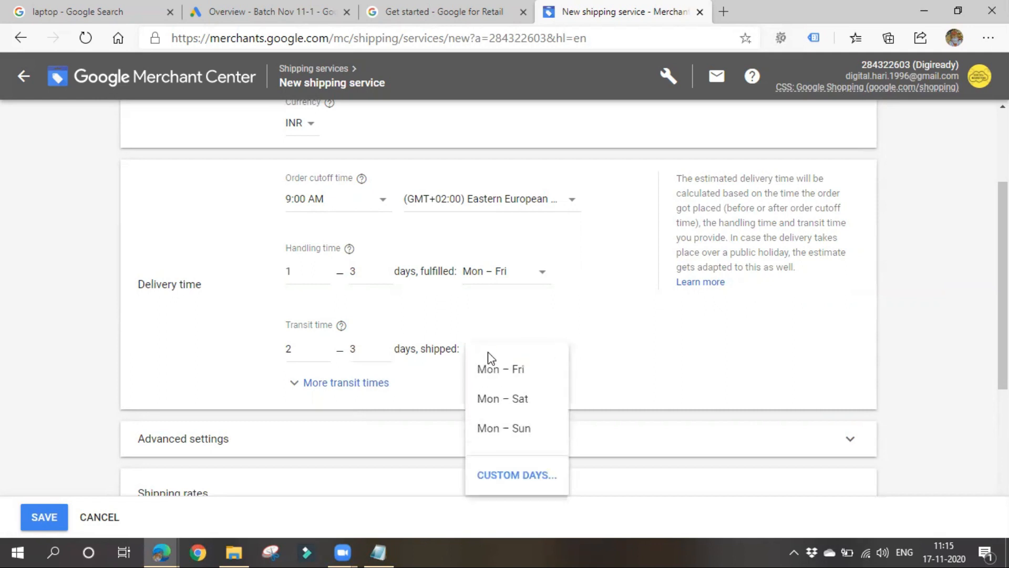
{"action": "left_click", "coordinate": [493, 368]}
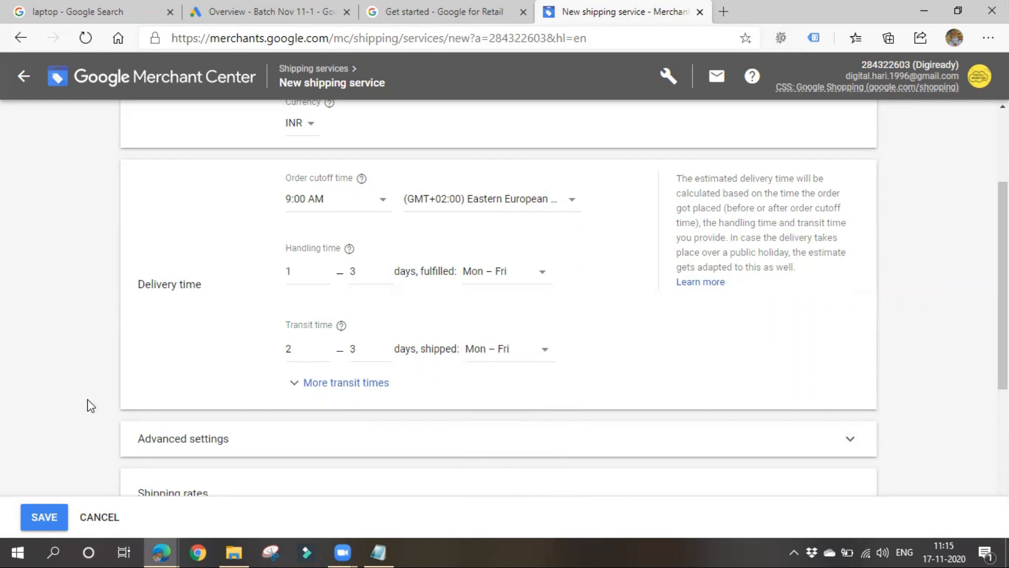
- Expand the transit time settings into the destination table and reread the order cutoff time explanation
{"action": "left_click", "coordinate": [365, 382]}
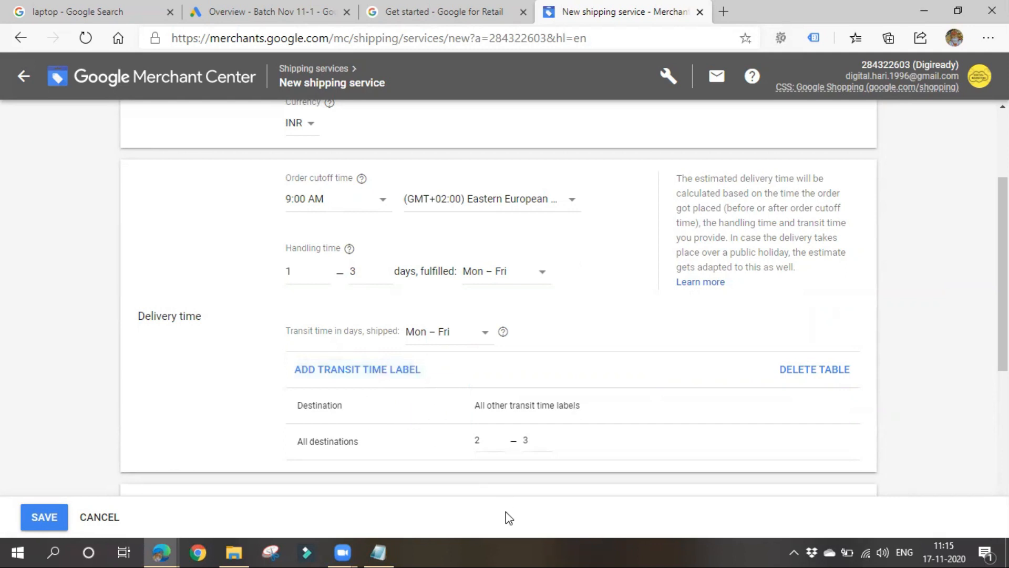
{"action": "scroll", "coordinate": [506, 512], "scroll_direction": "up", "scroll_amount": 2}
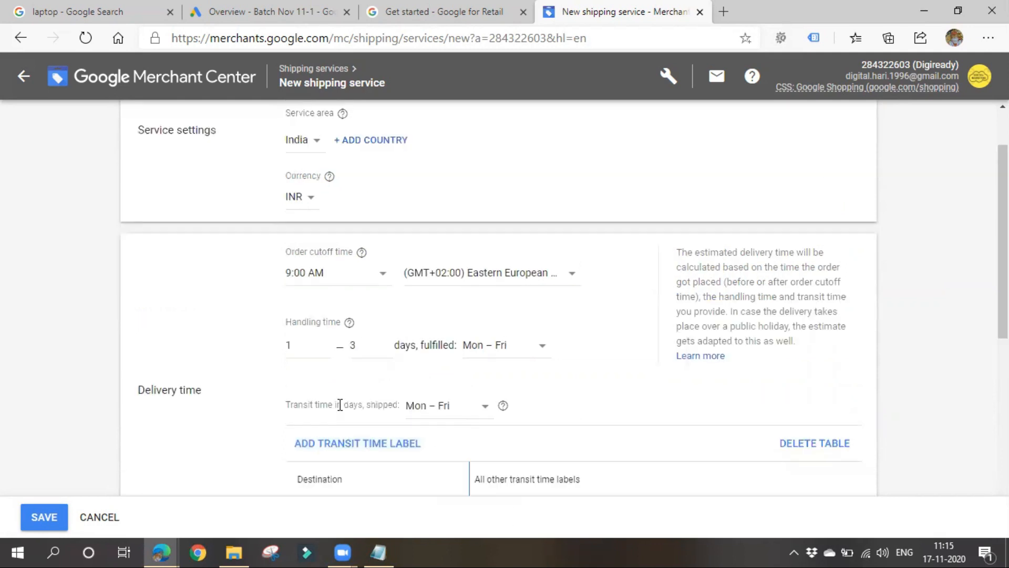
{"action": "mouse_move", "coordinate": [363, 259]}
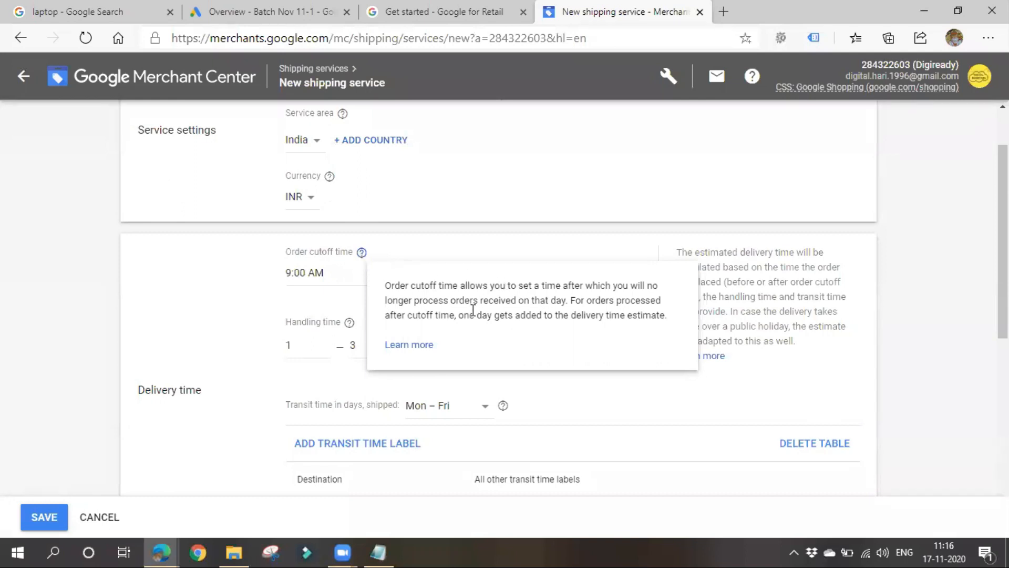
{"action": "left_click_drag", "start_coordinate": [458, 315], "coordinate": [636, 316]}
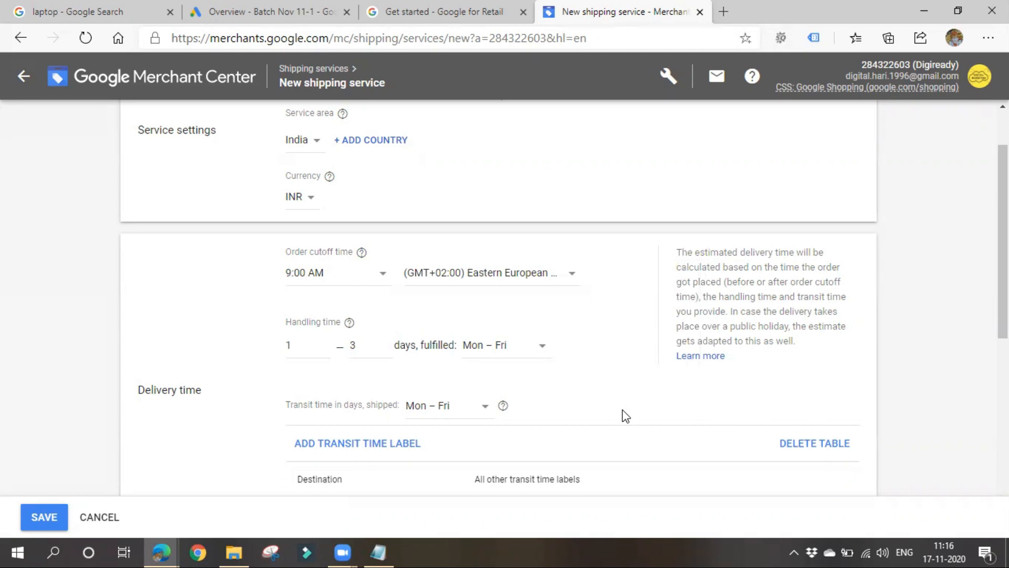
{"action": "scroll", "coordinate": [522, 403], "scroll_direction": "down", "scroll_amount": 3}
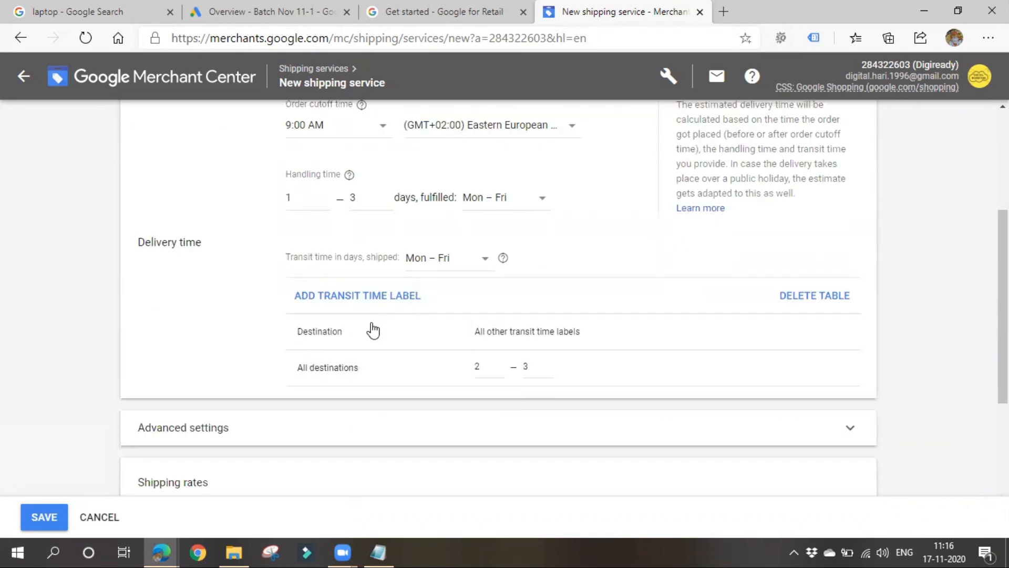
{"action": "double_click", "coordinate": [487, 374]}
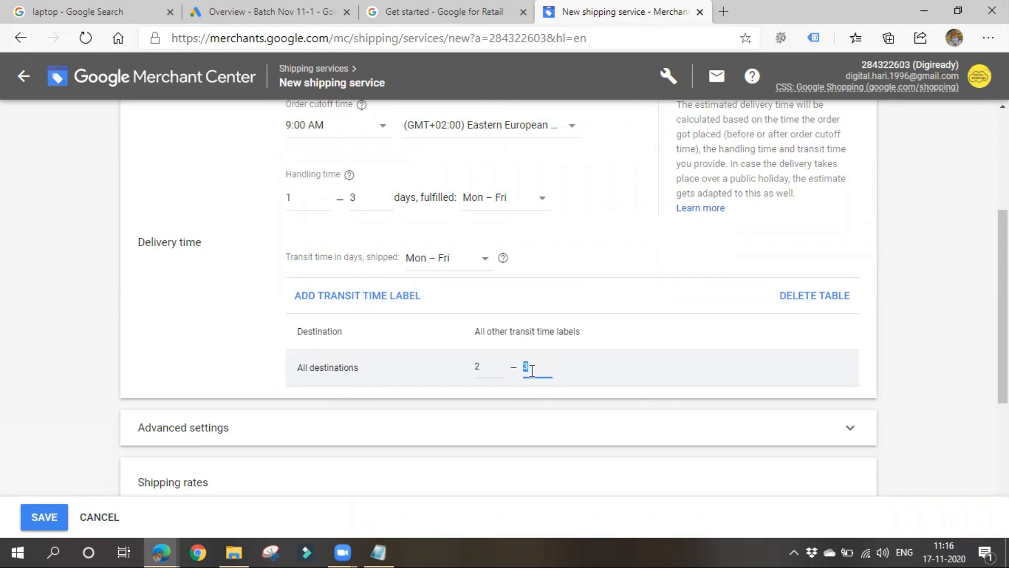
{"action": "left_click", "coordinate": [368, 296]}
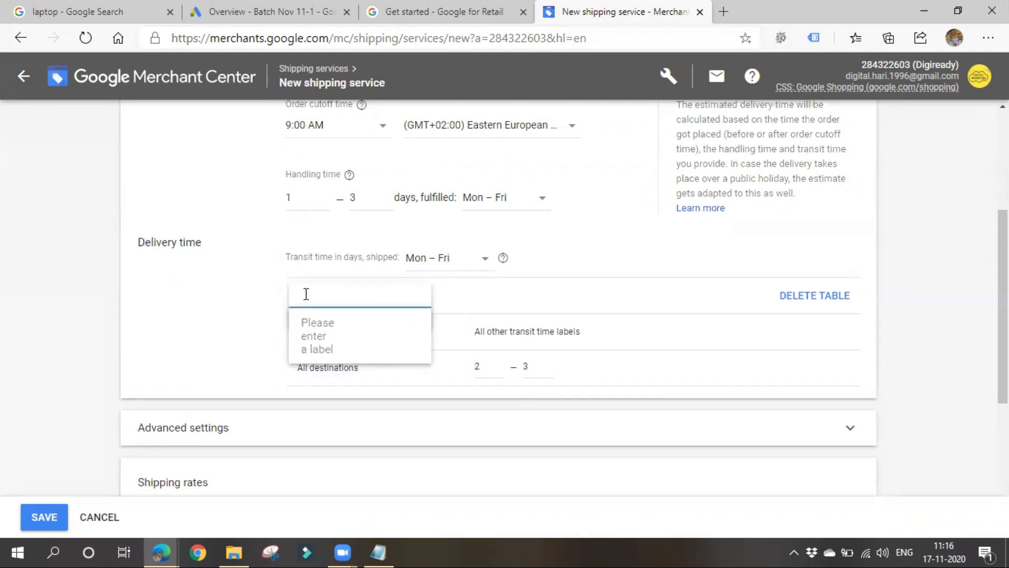
{"action": "left_click", "coordinate": [265, 342]}
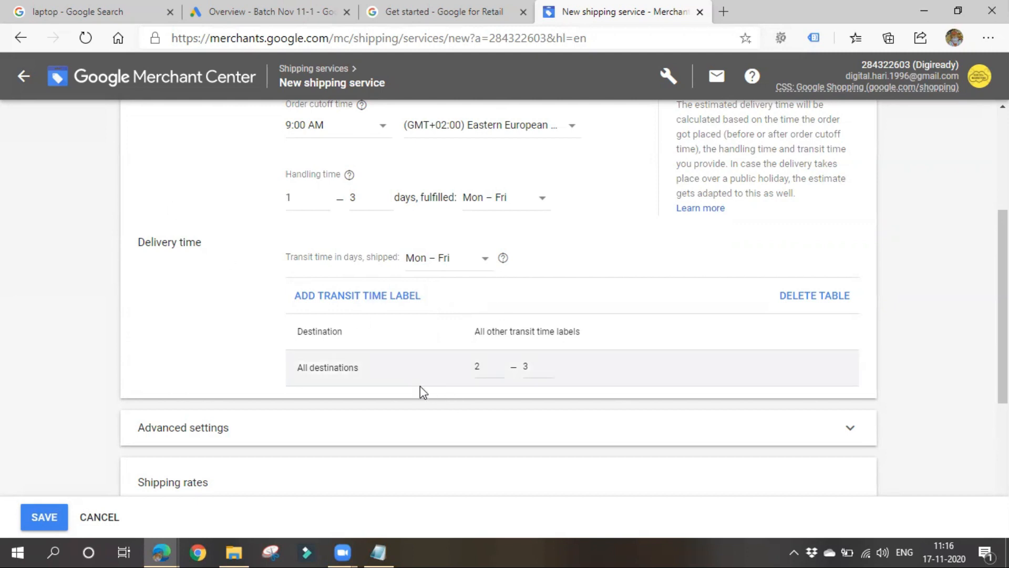
- Expand the advanced settings and review the optional minimum order value without entering an amount
{"action": "scroll", "coordinate": [423, 392], "scroll_direction": "down", "scroll_amount": 3}
{"action": "left_click", "coordinate": [362, 294]}
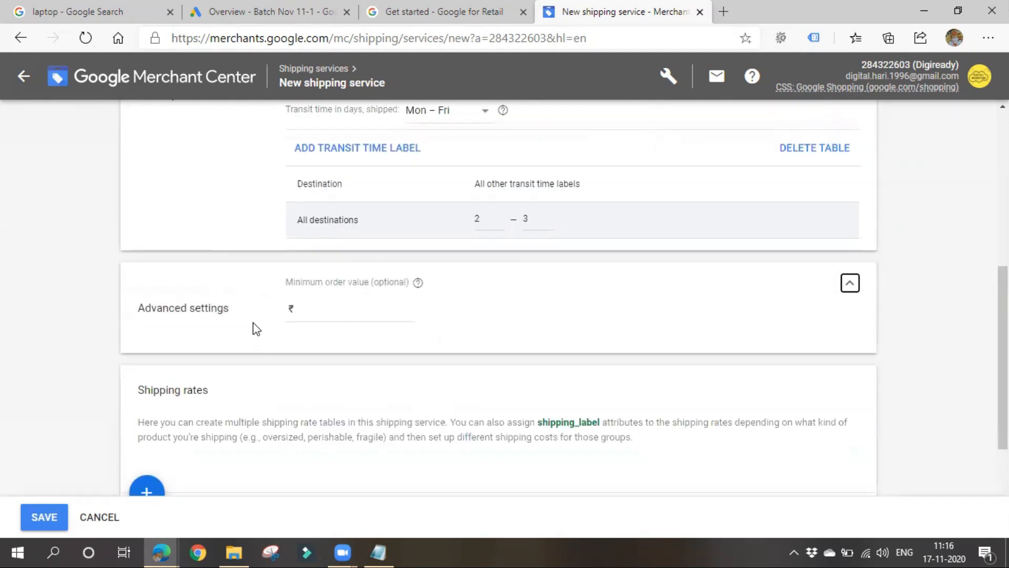
{"action": "left_click", "coordinate": [386, 312]}
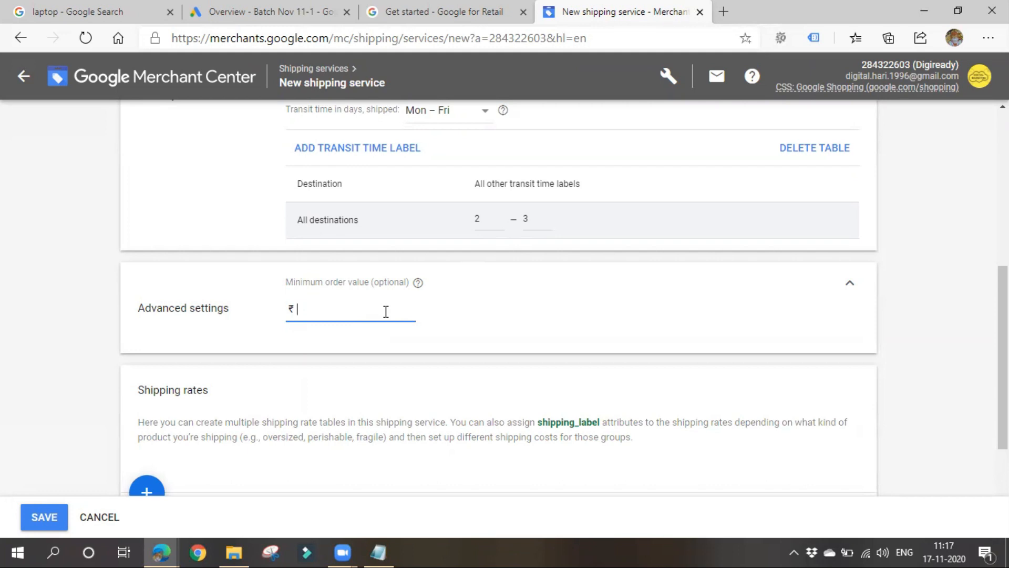
{"action": "left_click", "coordinate": [491, 301]}
- Read the shipping rates description about shipping labels and product groups, and start a new shipping rate
{"action": "scroll", "coordinate": [513, 218], "scroll_direction": "down", "scroll_amount": 3}
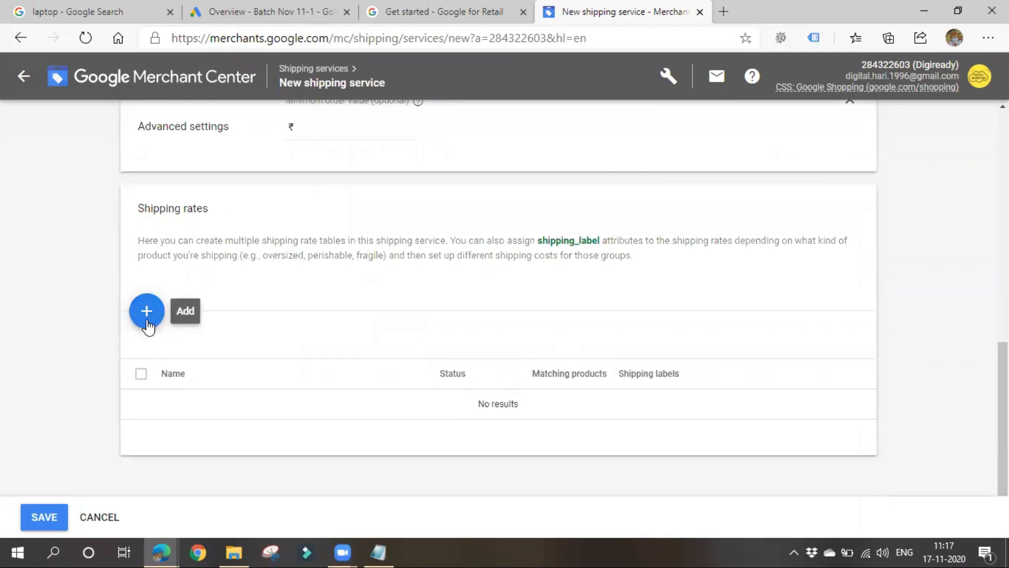
{"action": "left_click_drag", "start_coordinate": [293, 241], "coordinate": [536, 238]}
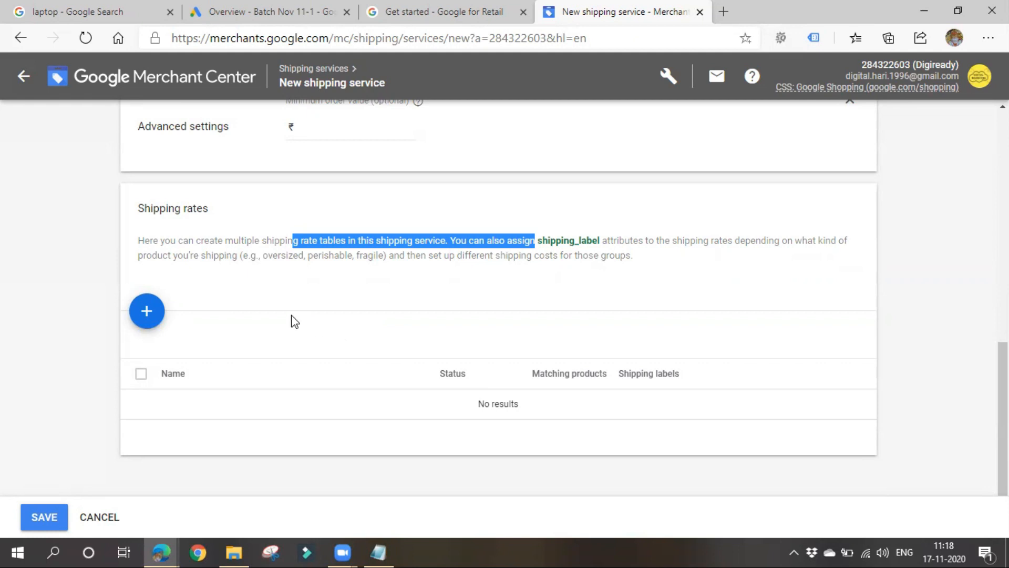
{"action": "left_click_drag", "start_coordinate": [144, 256], "coordinate": [571, 256]}
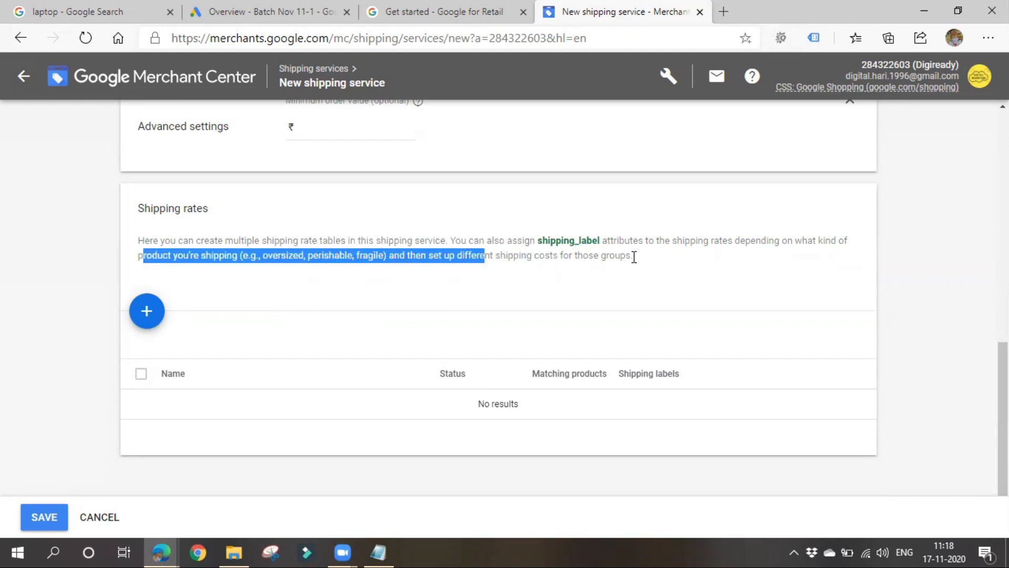
{"action": "left_click", "coordinate": [685, 267]}
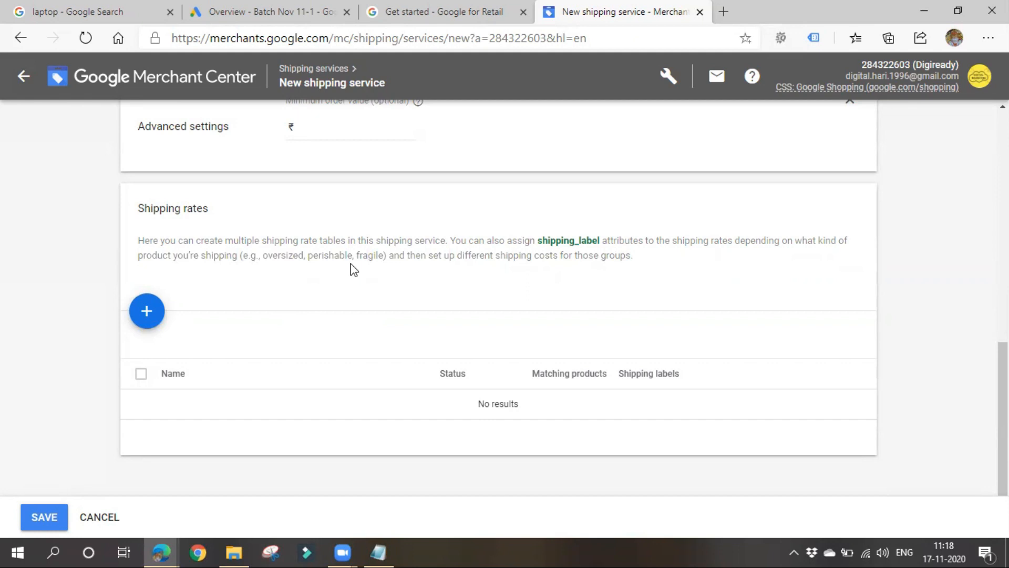
{"action": "left_click_drag", "start_coordinate": [309, 256], "coordinate": [368, 262]}
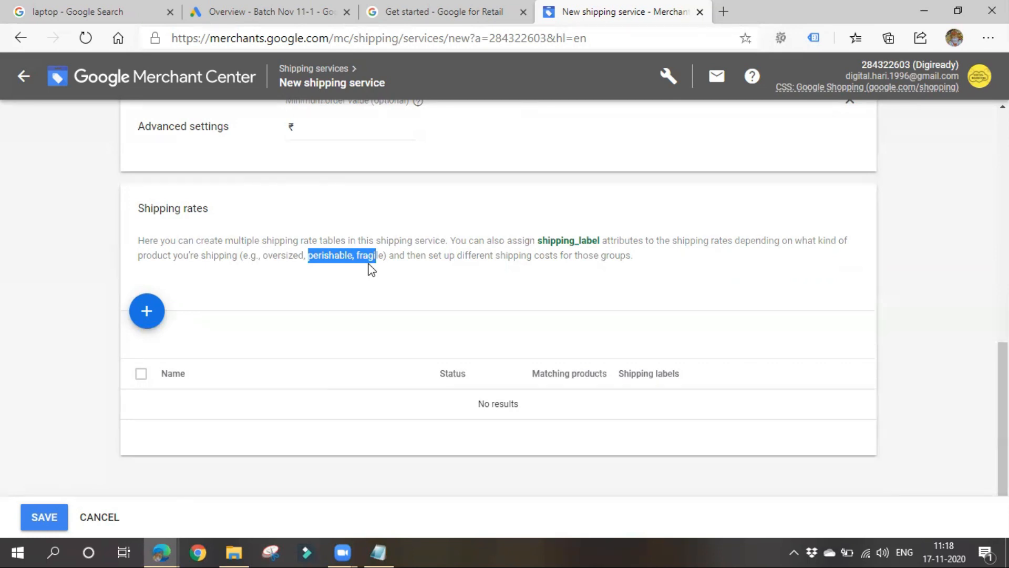
{"action": "left_click", "coordinate": [364, 255]}
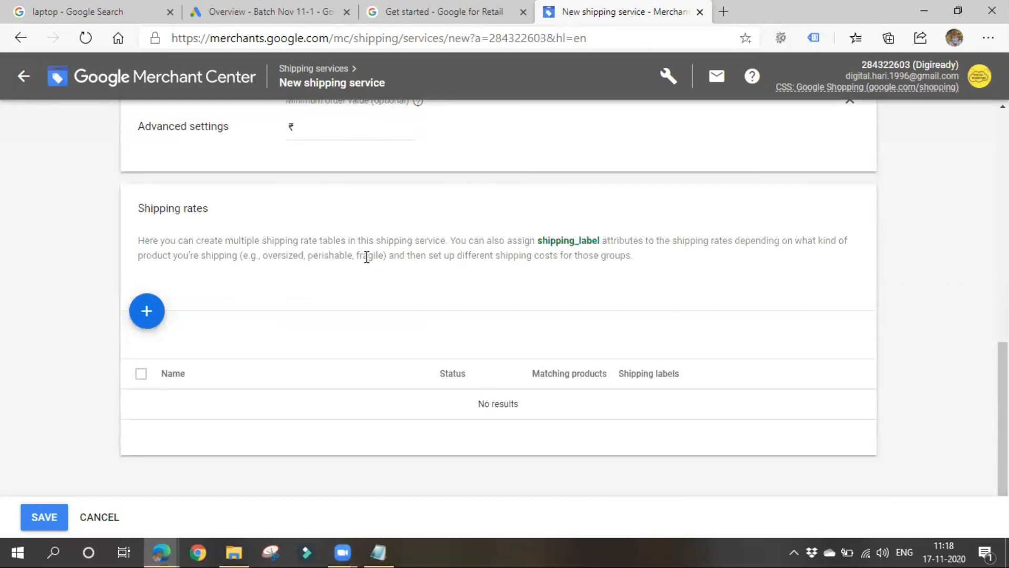
{"action": "left_click_drag", "start_coordinate": [355, 256], "coordinate": [429, 256]}
{"action": "left_click", "coordinate": [371, 292]}
{"action": "left_click", "coordinate": [145, 317]}
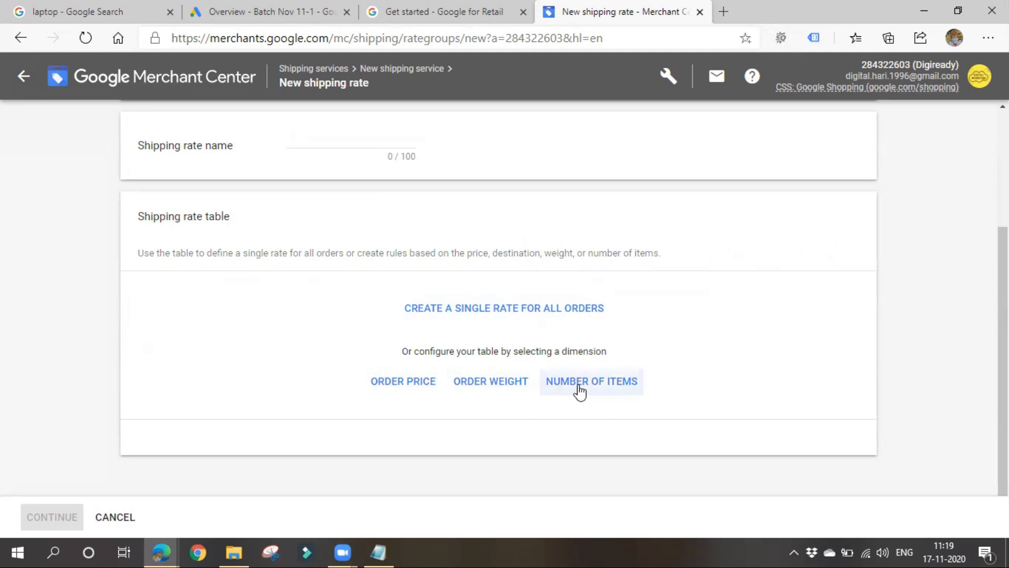
- Base the shipping rate table on order price and set a fixed rate of ₹100 for orders up to ₹1,000
{"action": "left_click", "coordinate": [415, 388]}
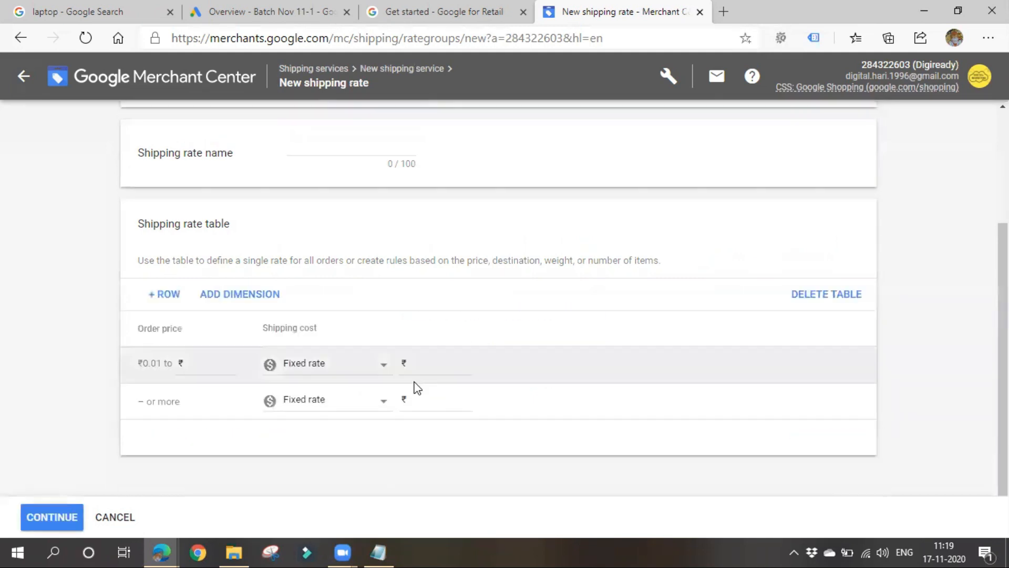
{"action": "left_click", "coordinate": [219, 363]}
{"action": "type", "text": "1000"}
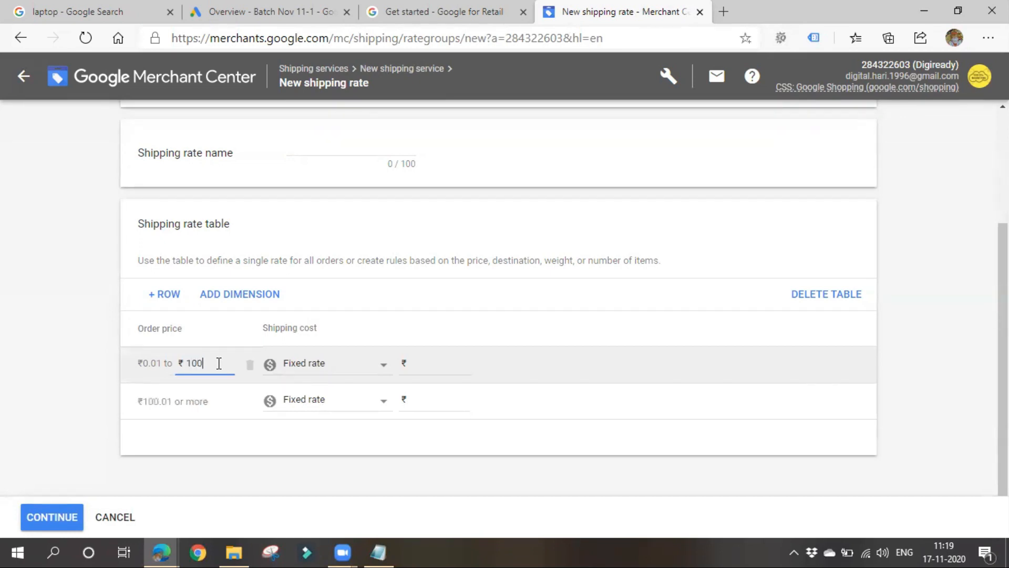
{"action": "left_click", "coordinate": [363, 369]}
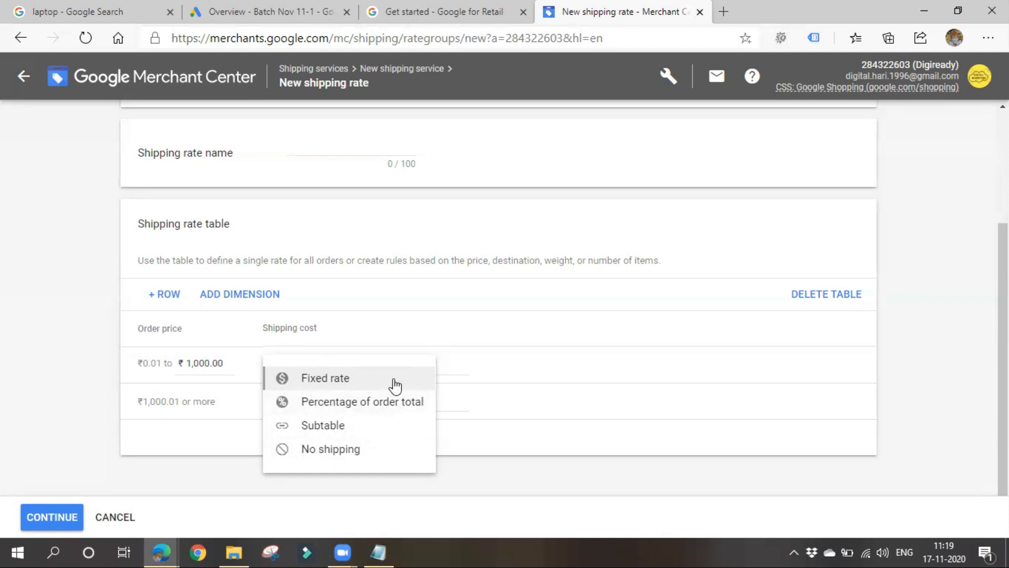
{"action": "left_click", "coordinate": [513, 374]}
{"action": "left_click", "coordinate": [432, 366]}
{"action": "type", "text": "100"}
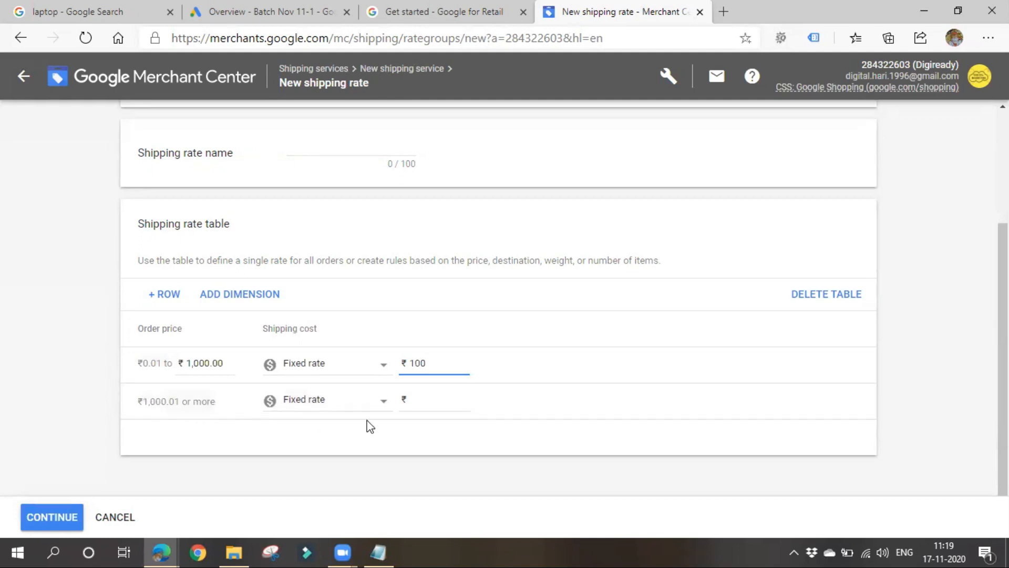
- Enter a ₹50 rate for orders of ₹1,000.01 or more and switch that row's shipping cost to a new linked subtable
{"action": "left_click", "coordinate": [428, 400]}
{"action": "type", "text": "50"}
{"action": "left_click", "coordinate": [344, 408]}
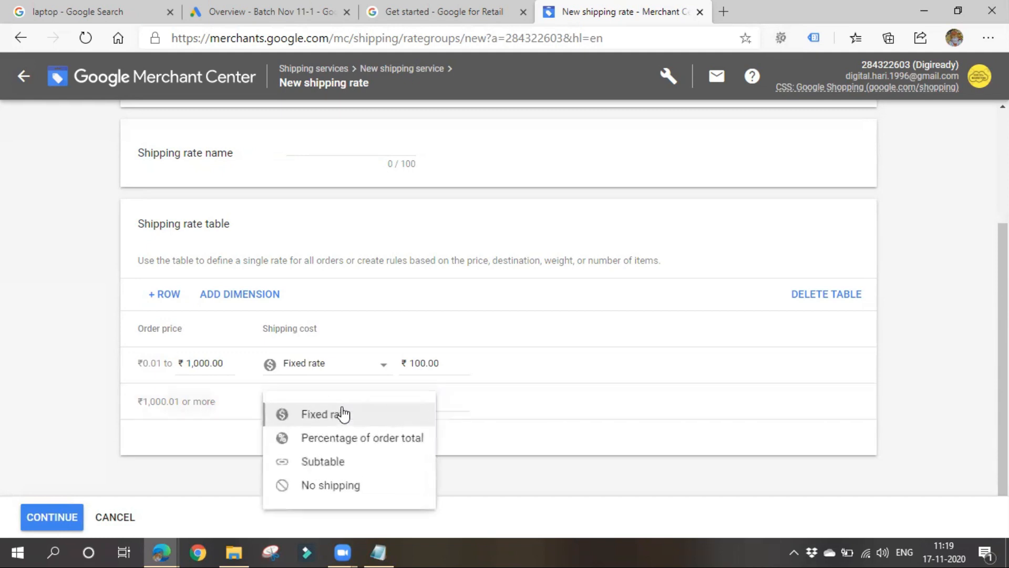
{"action": "left_click", "coordinate": [331, 460]}
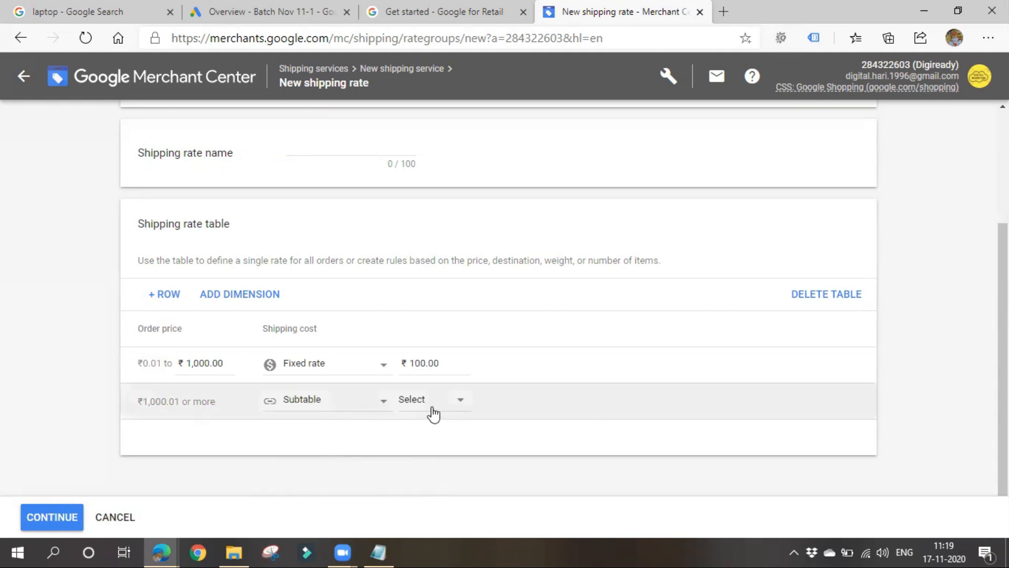
{"action": "left_click", "coordinate": [433, 413]}
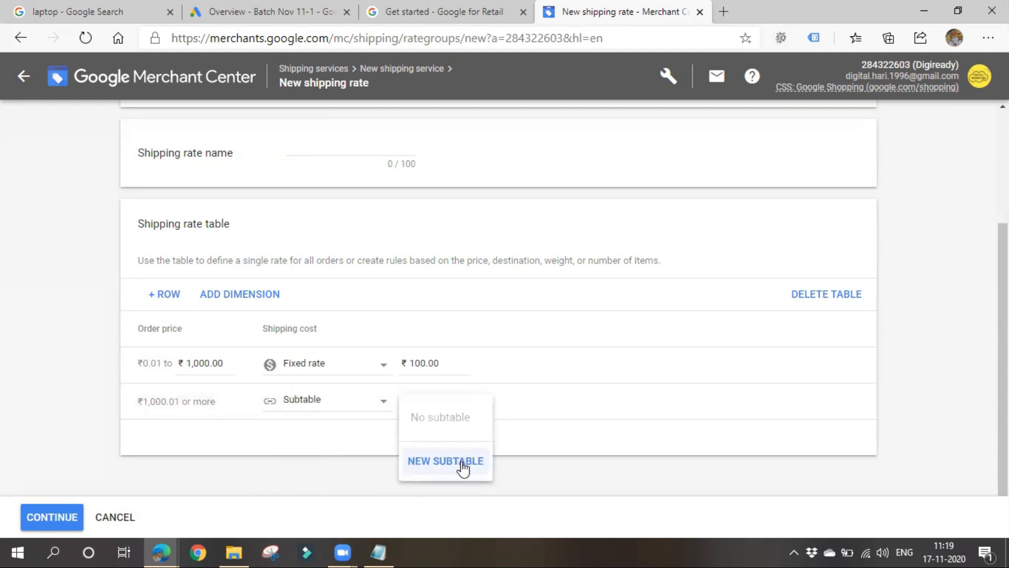
{"action": "left_click", "coordinate": [328, 405]}
{"action": "left_click", "coordinate": [460, 407]}
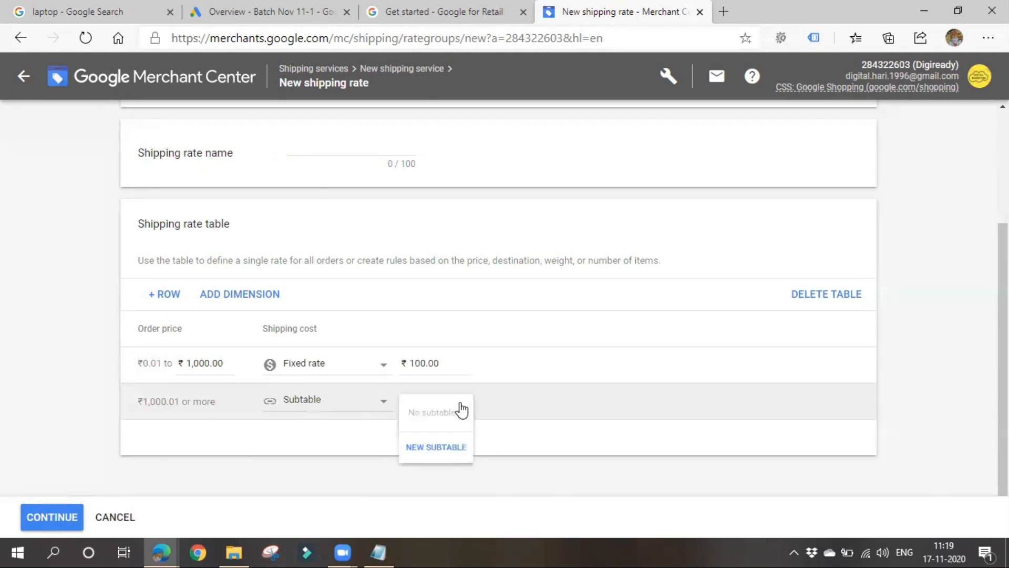
{"action": "left_click", "coordinate": [453, 447]}
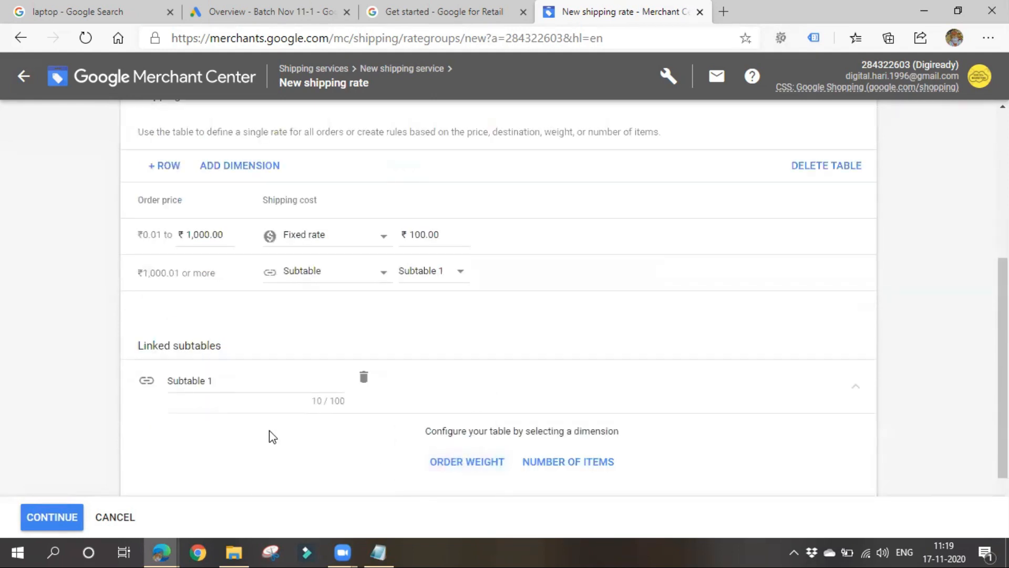
- Delete the linked Subtable 1 and review the shipping cost types for orders of ₹1,000.01 or more, keeping Subtable selected
{"action": "left_click", "coordinate": [238, 382]}
{"action": "scroll", "coordinate": [281, 427], "scroll_direction": "down", "scroll_amount": 2}
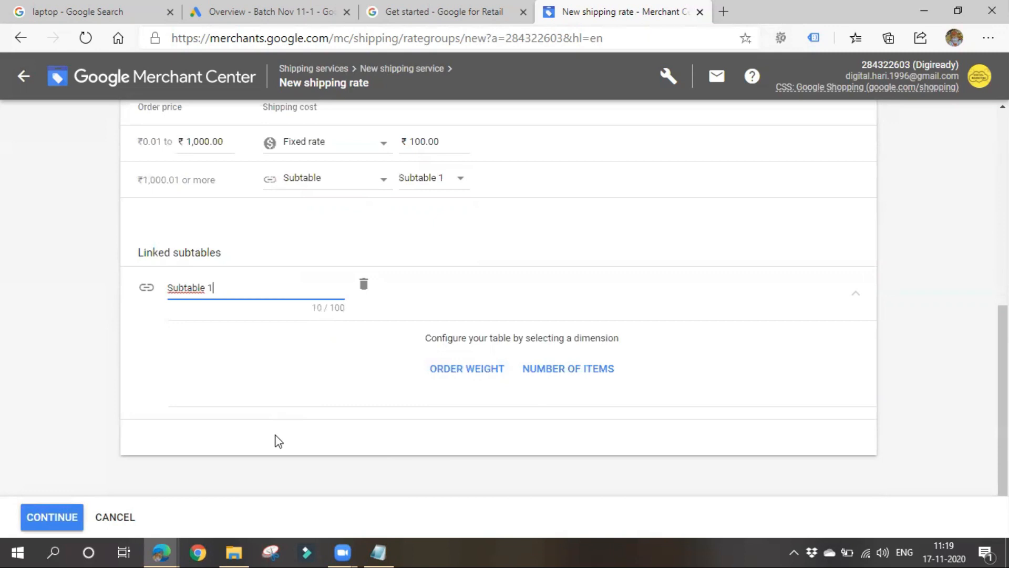
{"action": "left_click", "coordinate": [363, 290]}
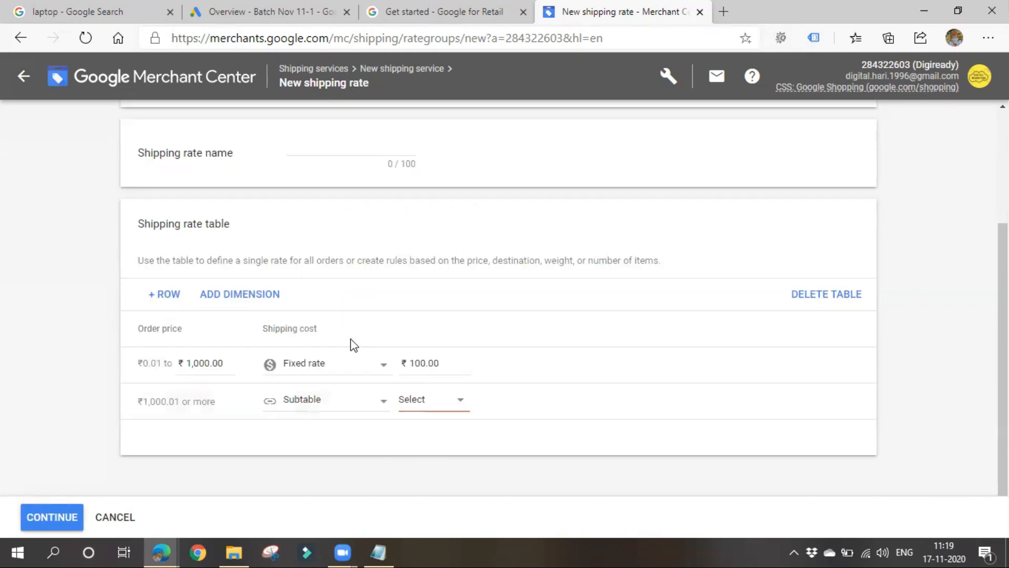
{"action": "left_click", "coordinate": [317, 407]}
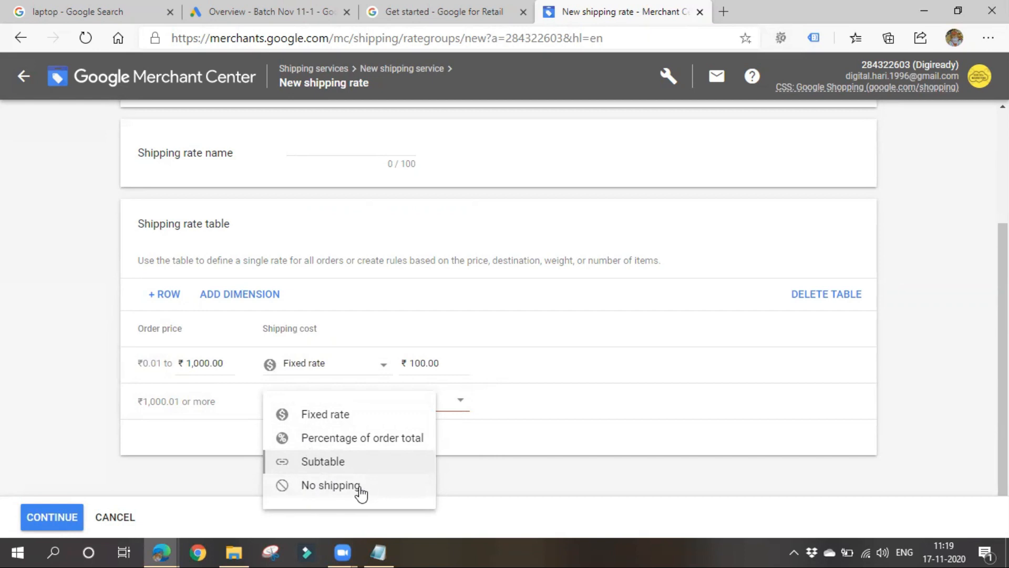
{"action": "left_click", "coordinate": [324, 461]}
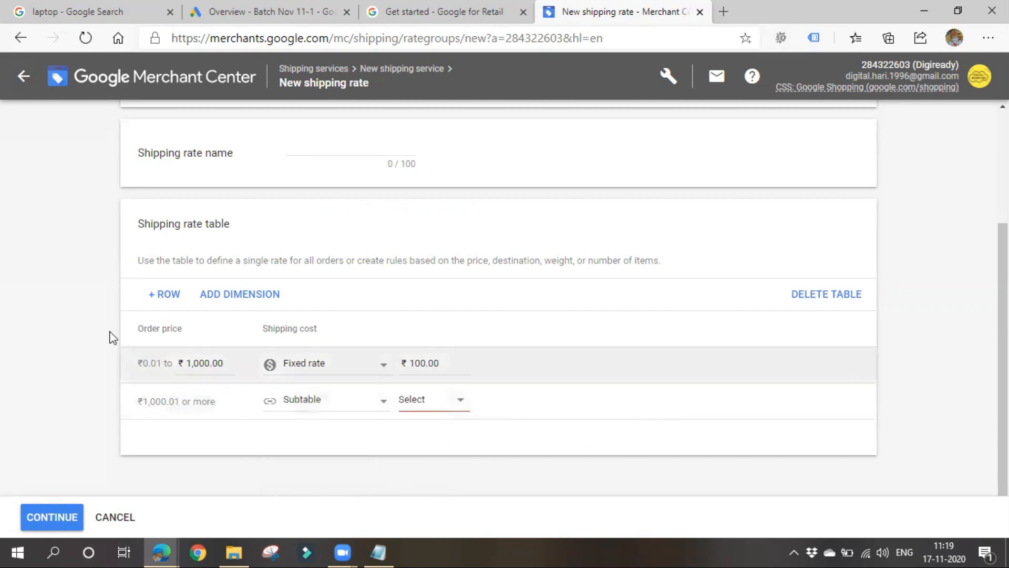
- Add another order price row to the shipping rate table and add weight in kilograms as a second dimension
{"action": "left_click", "coordinate": [149, 299]}
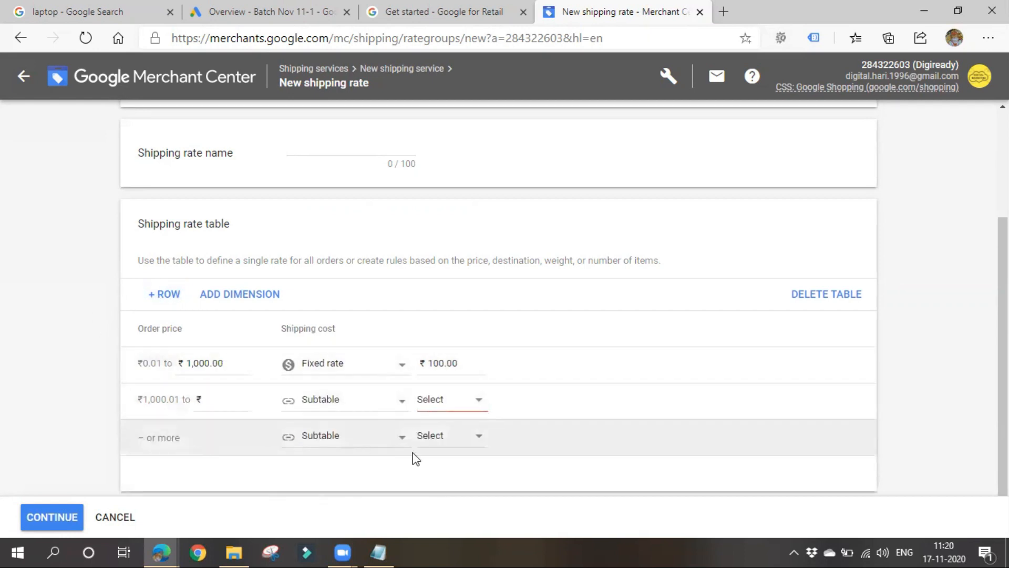
{"action": "left_click", "coordinate": [234, 296]}
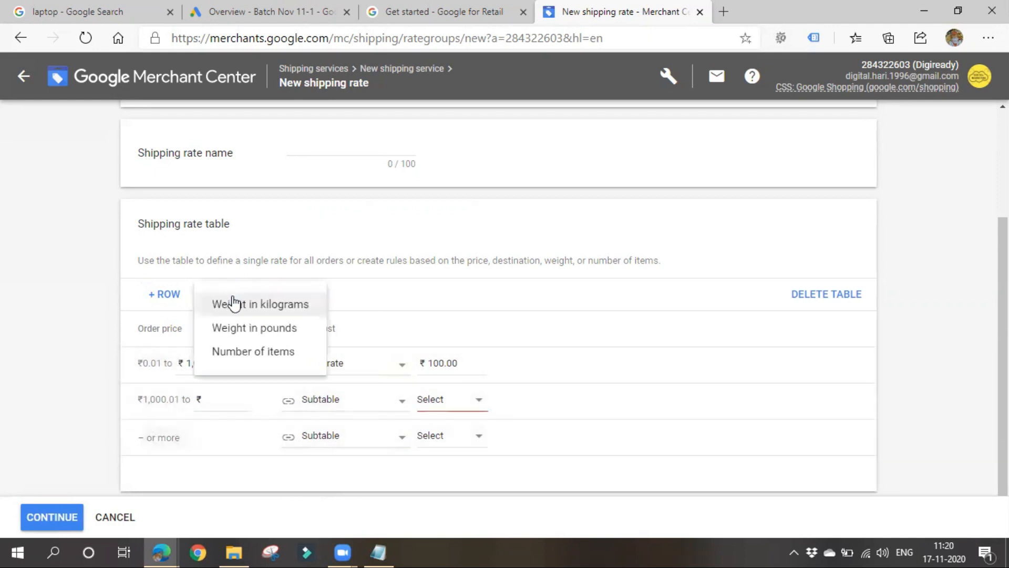
{"action": "left_click", "coordinate": [288, 306]}
{"action": "scroll", "coordinate": [305, 457], "scroll_direction": "down", "scroll_amount": 2}
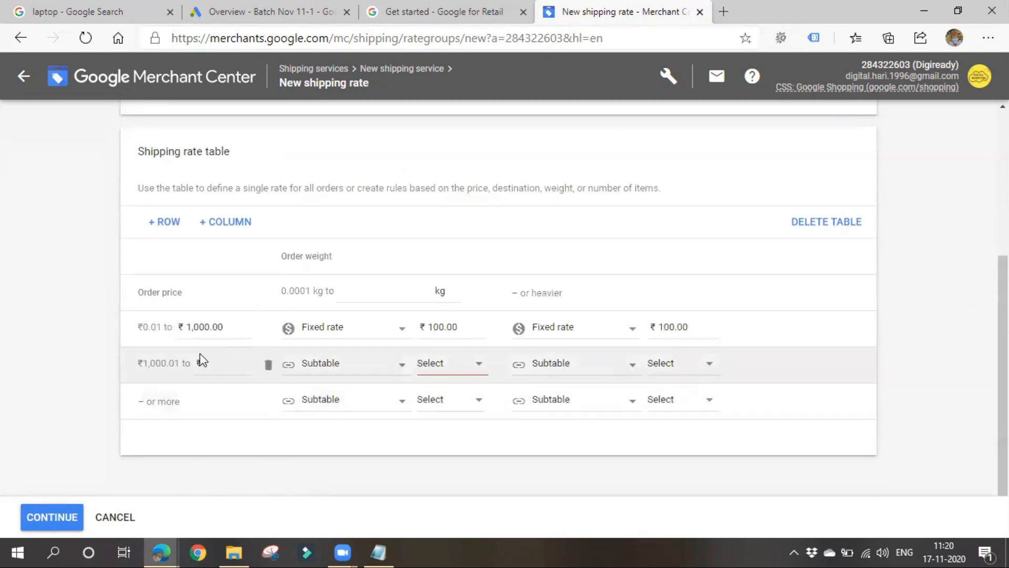
{"action": "scroll", "coordinate": [478, 422], "scroll_direction": "up", "scroll_amount": 3}
{"action": "scroll", "coordinate": [430, 413], "scroll_direction": "down", "scroll_amount": 3}
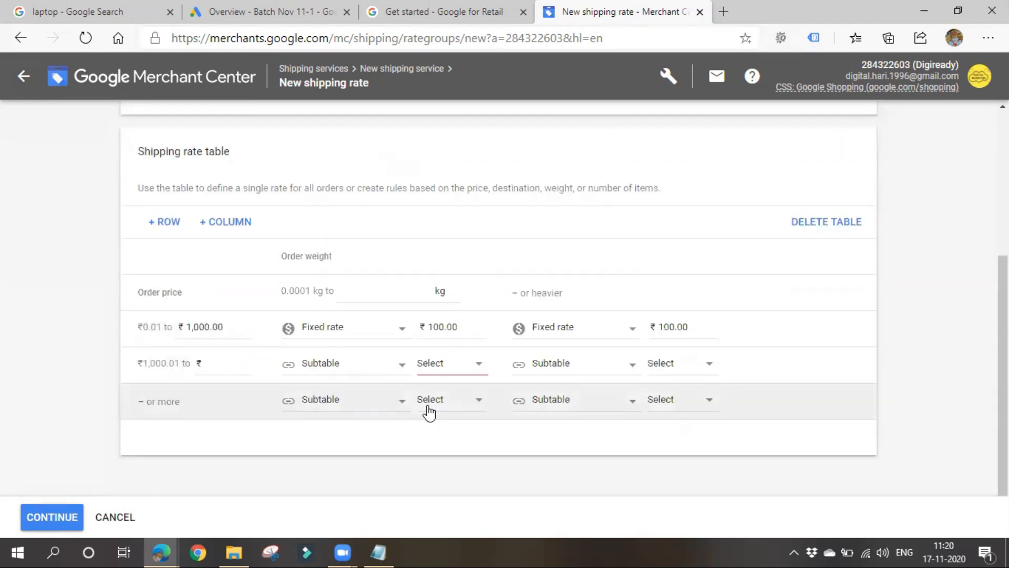
- Delete the shipping rate table and start a new one based on order weight in kilograms
{"action": "left_click", "coordinate": [826, 221]}
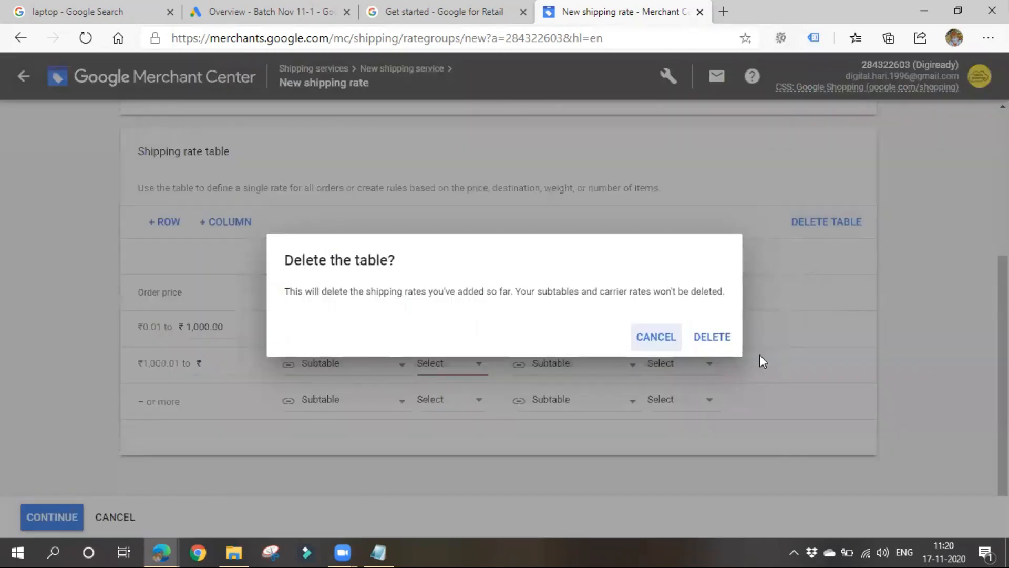
{"action": "left_click", "coordinate": [725, 336]}
{"action": "left_click", "coordinate": [452, 387]}
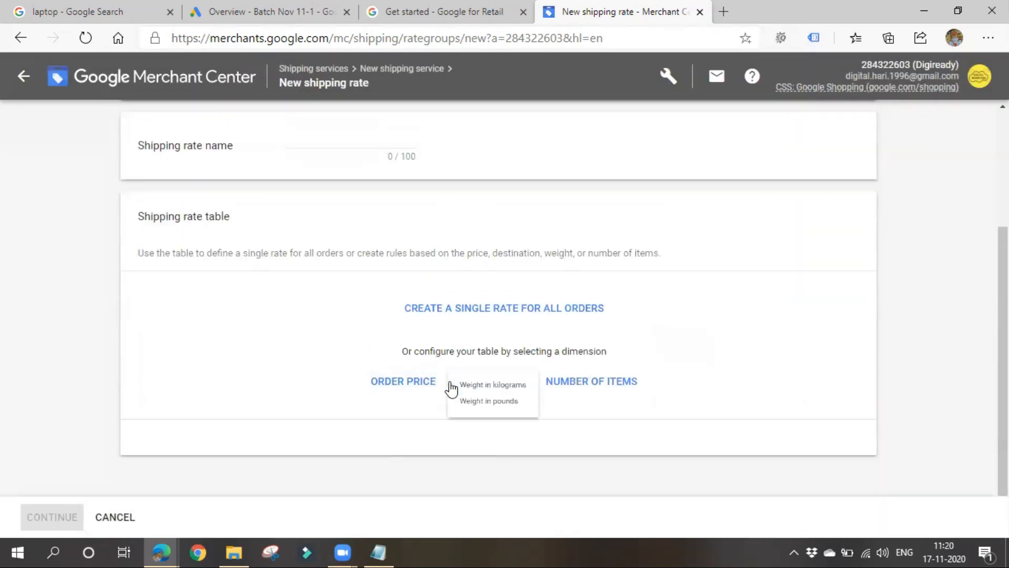
{"action": "left_click", "coordinate": [486, 393]}
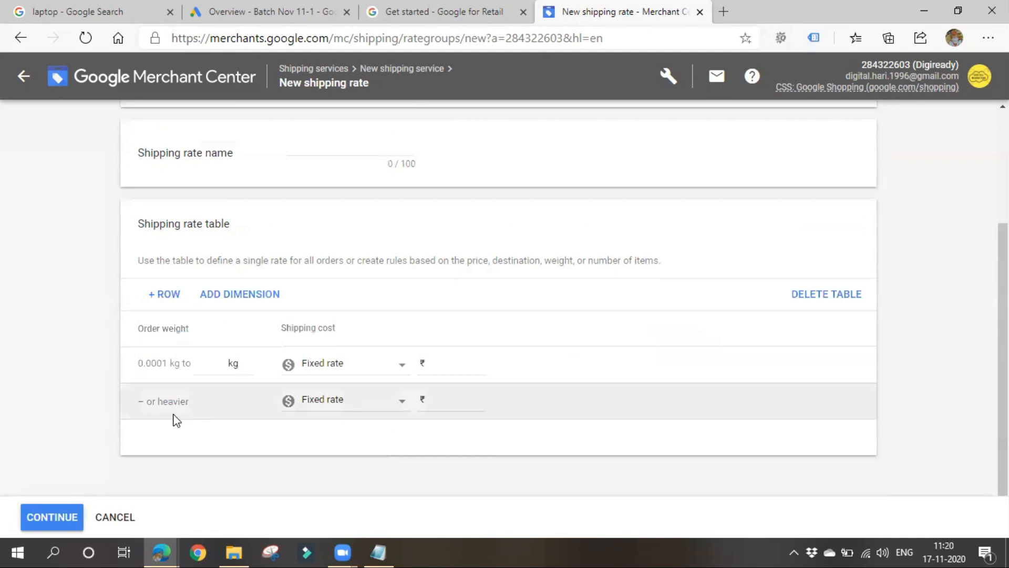
- Set a fixed shipping rate of ₹100 for orders weighing up to 3 kg
{"action": "left_click", "coordinate": [220, 363]}
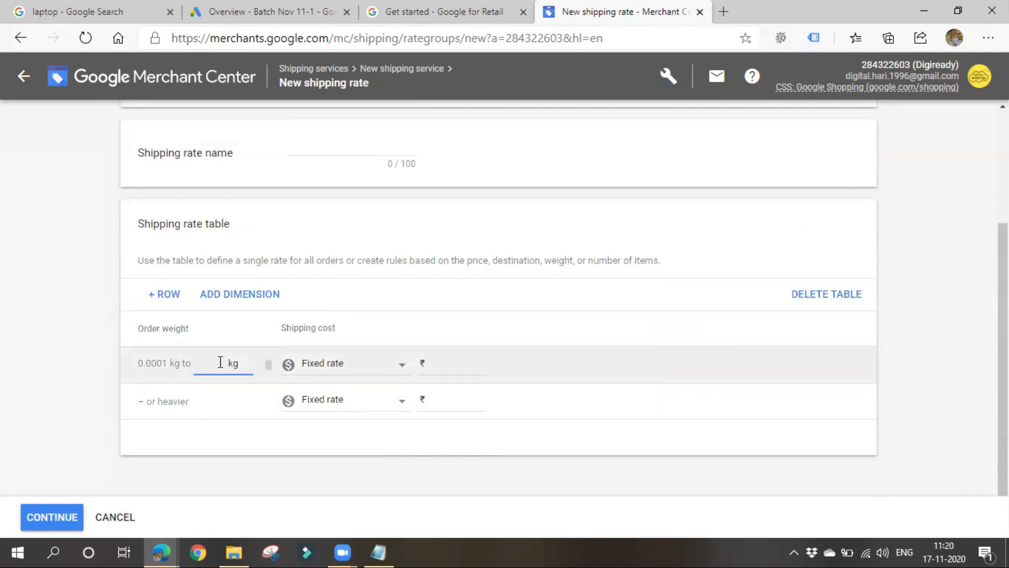
{"action": "type", "text": "3"}
{"action": "left_click", "coordinate": [440, 363]}
{"action": "type", "text": "1"}
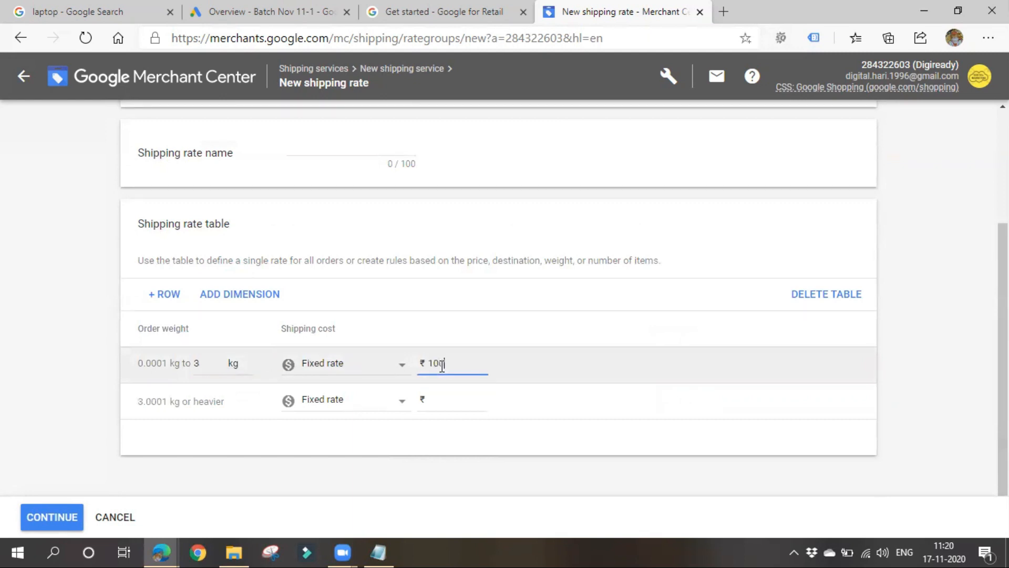
{"action": "type", "text": "00"}
{"action": "left_click", "coordinate": [581, 398]}
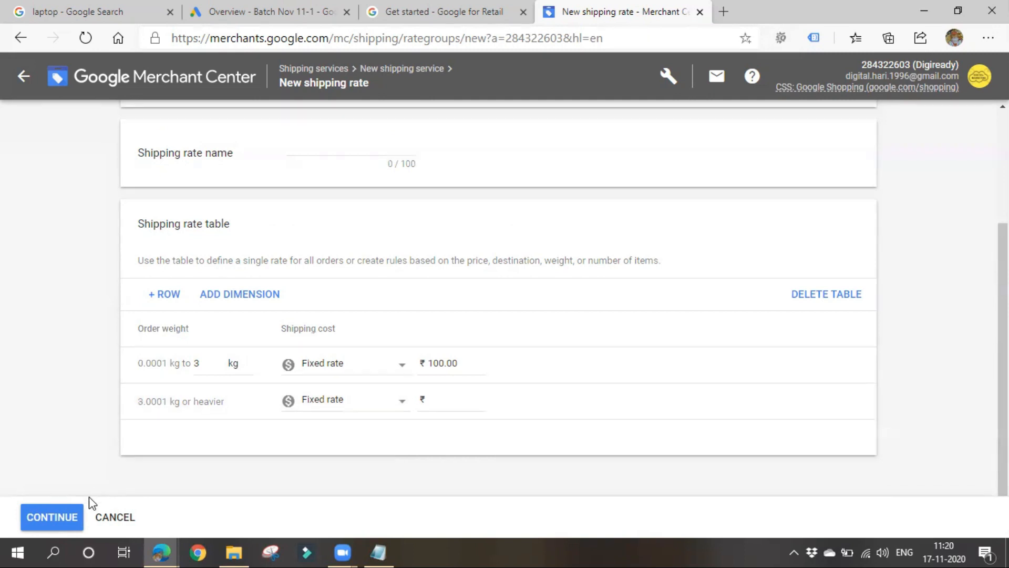
- Set a fixed rate of ₹150 for orders heavier than 3 kg and save the completed shipping service
{"action": "left_click", "coordinate": [78, 521]}
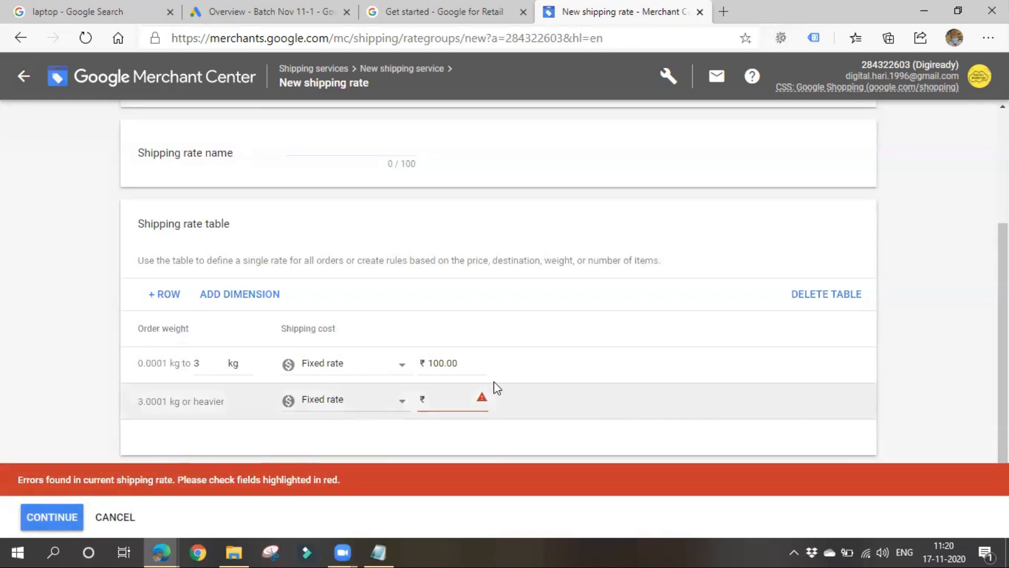
{"action": "left_click", "coordinate": [460, 401]}
{"action": "type", "text": "150"}
{"action": "left_click", "coordinate": [510, 424]}
{"action": "left_click", "coordinate": [62, 526]}
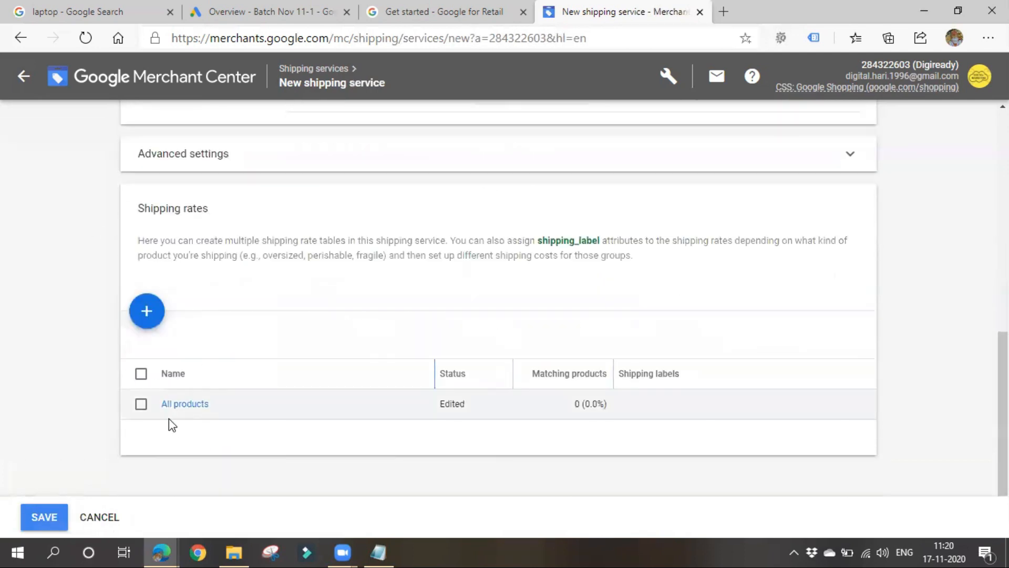
{"action": "scroll", "coordinate": [395, 426], "scroll_direction": "up", "scroll_amount": 7}
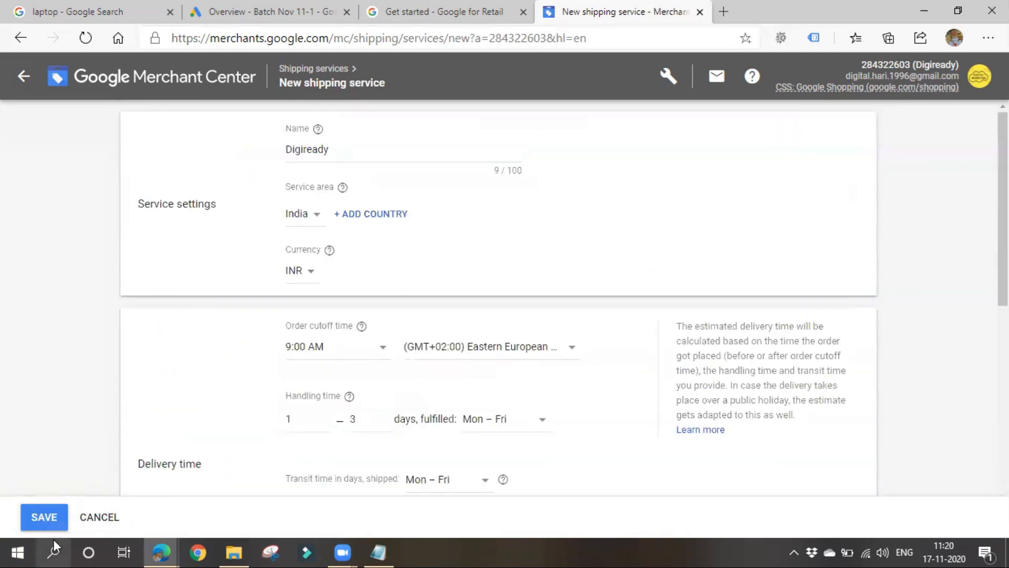
{"action": "left_click", "coordinate": [55, 519]}
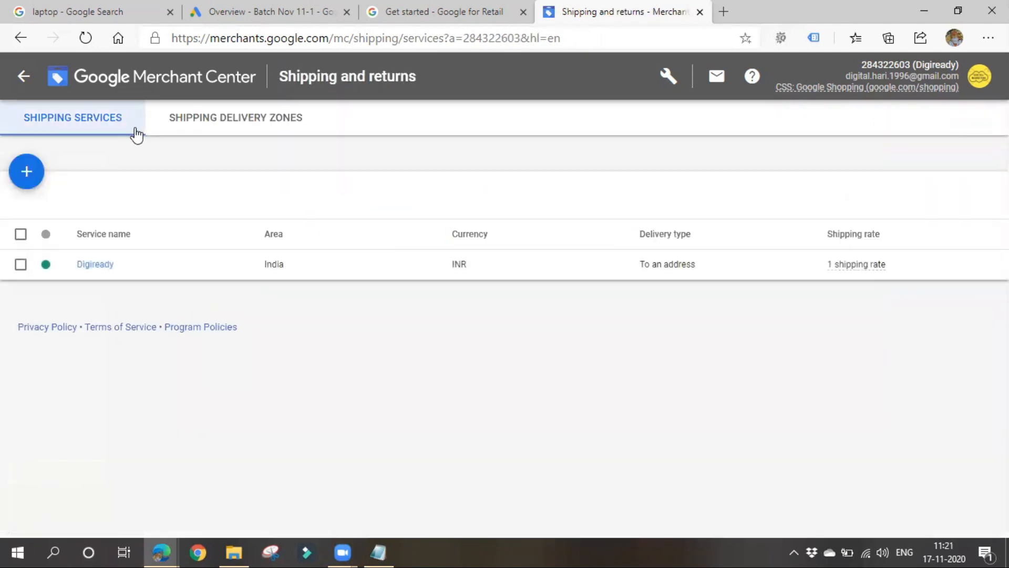
- Start a new shipping delivery zone and name it India
{"action": "left_click", "coordinate": [202, 131]}
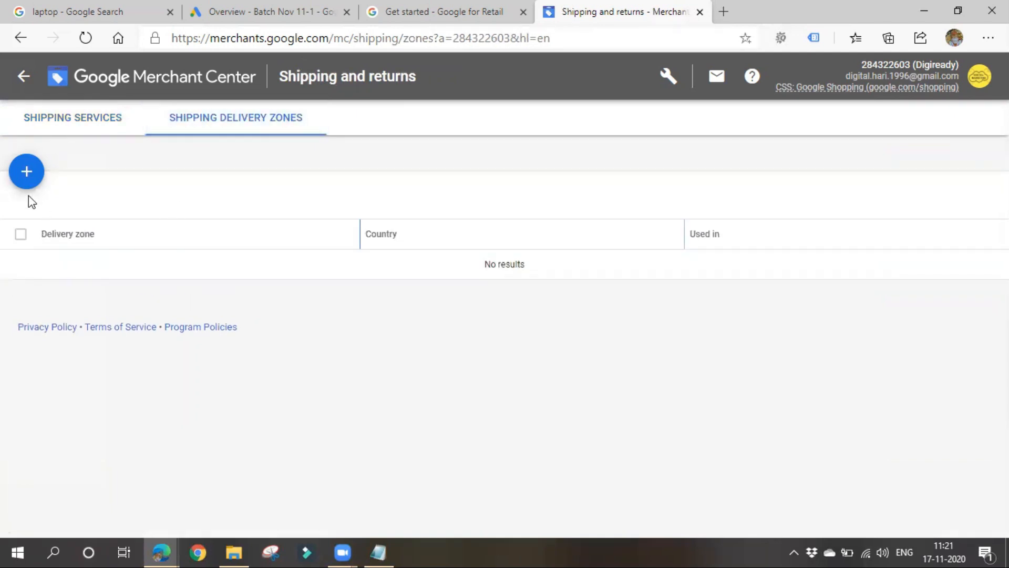
{"action": "left_click", "coordinate": [26, 178]}
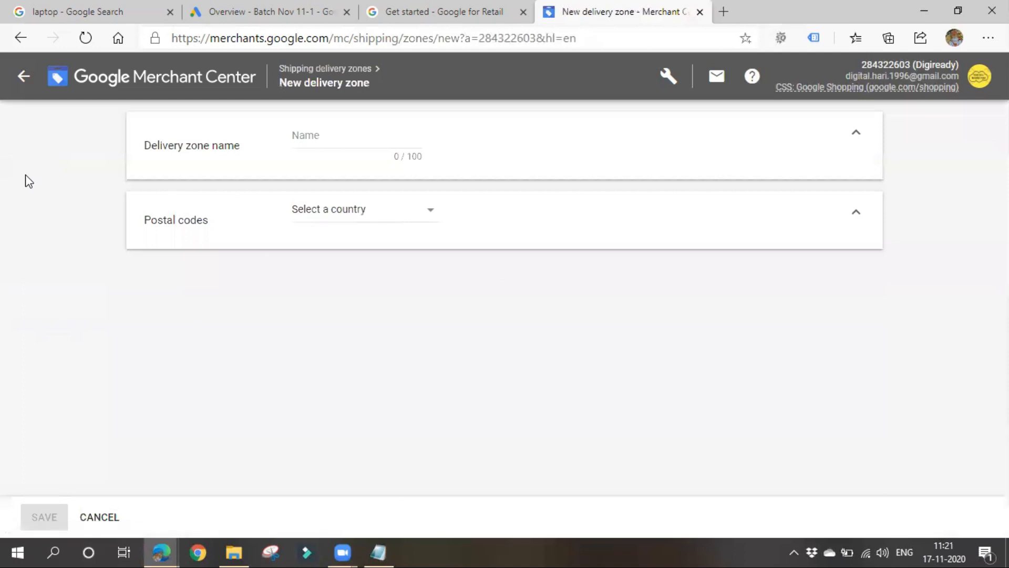
{"action": "left_click", "coordinate": [348, 136]}
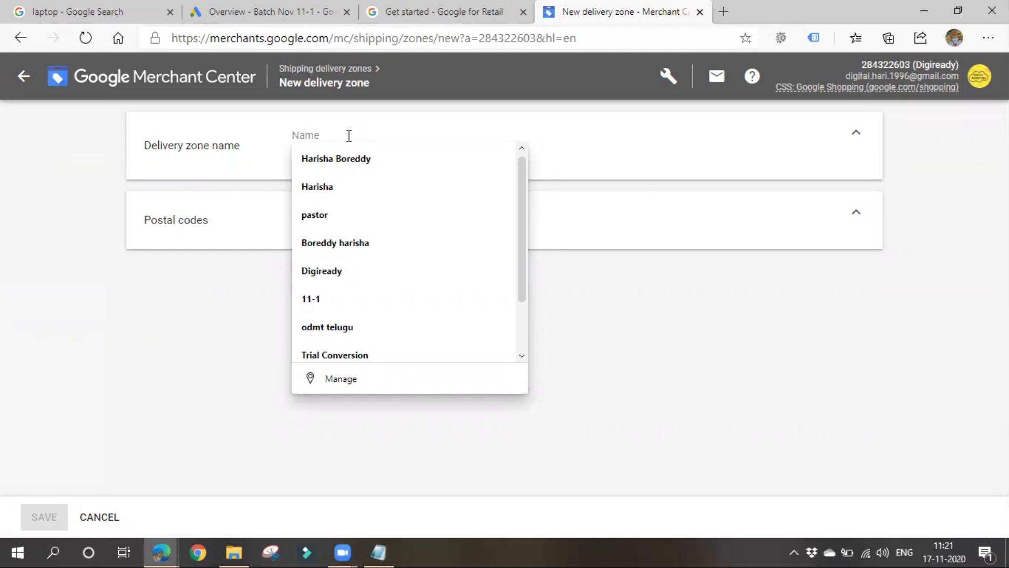
{"action": "type", "text": "l"}
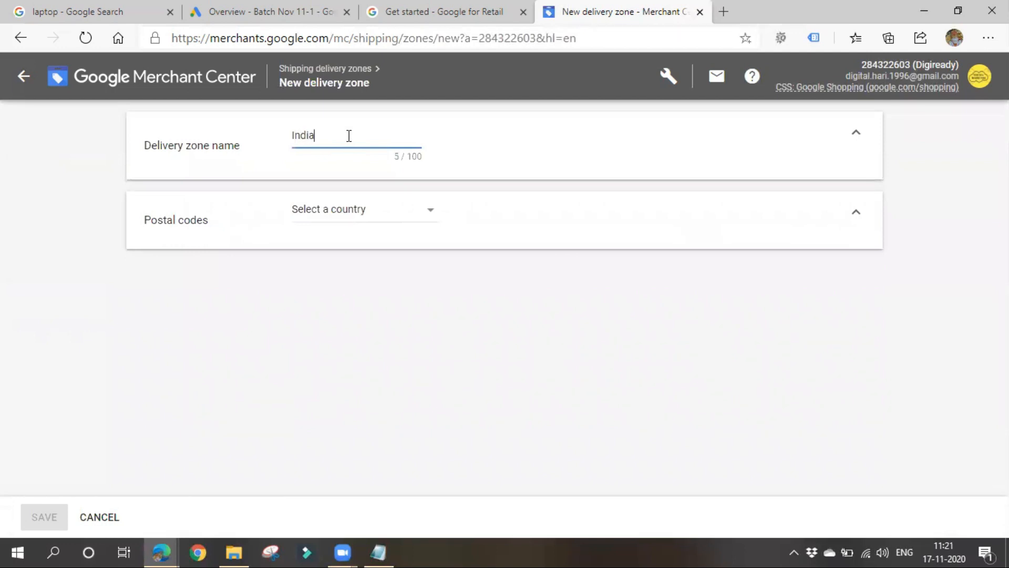
- Check which countries are offered for the delivery zone's postal codes and cancel the new zone
{"action": "left_click", "coordinate": [352, 223]}
{"action": "left_click", "coordinate": [302, 355]}
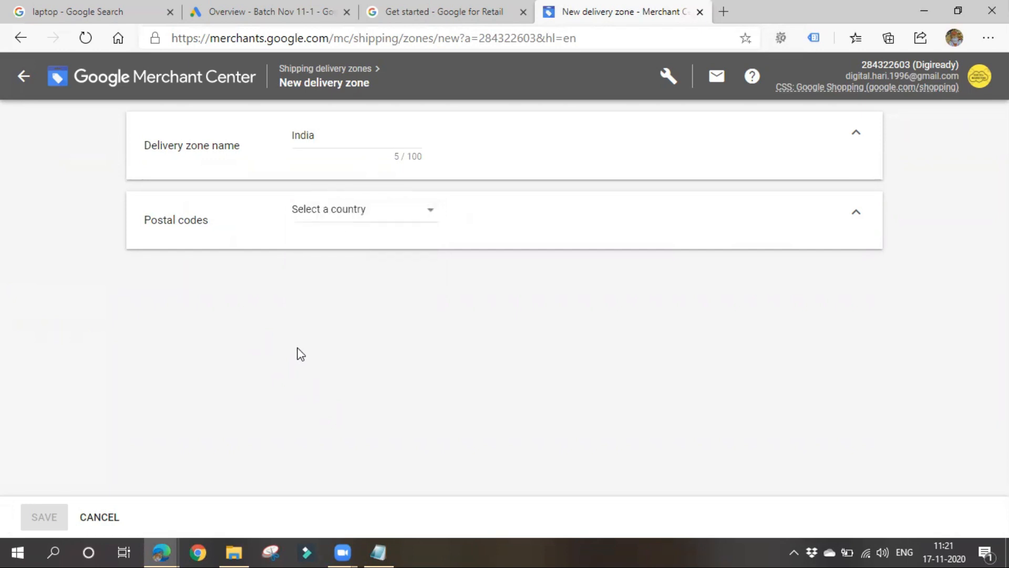
{"action": "left_click", "coordinate": [338, 226]}
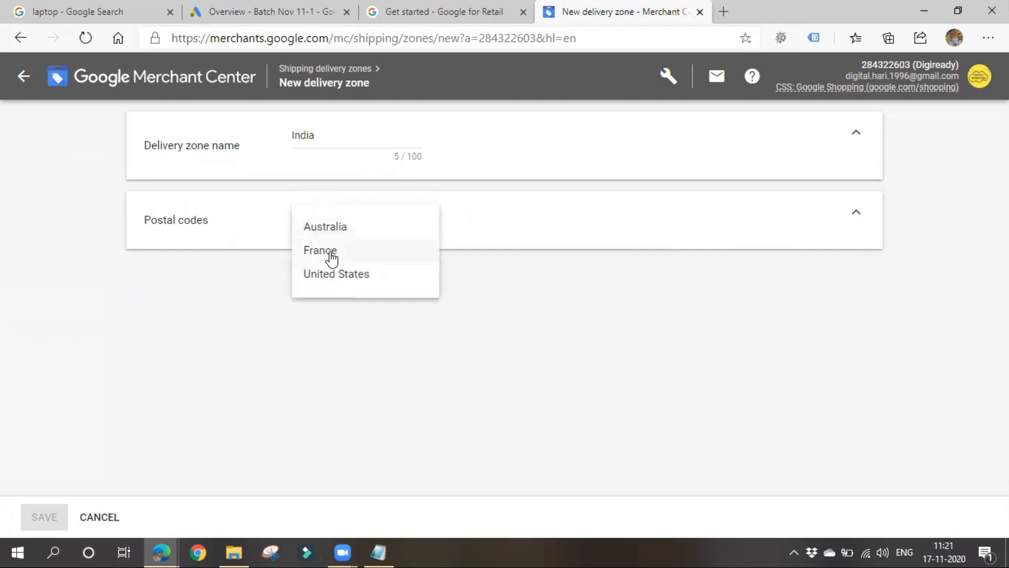
{"action": "left_click", "coordinate": [318, 351]}
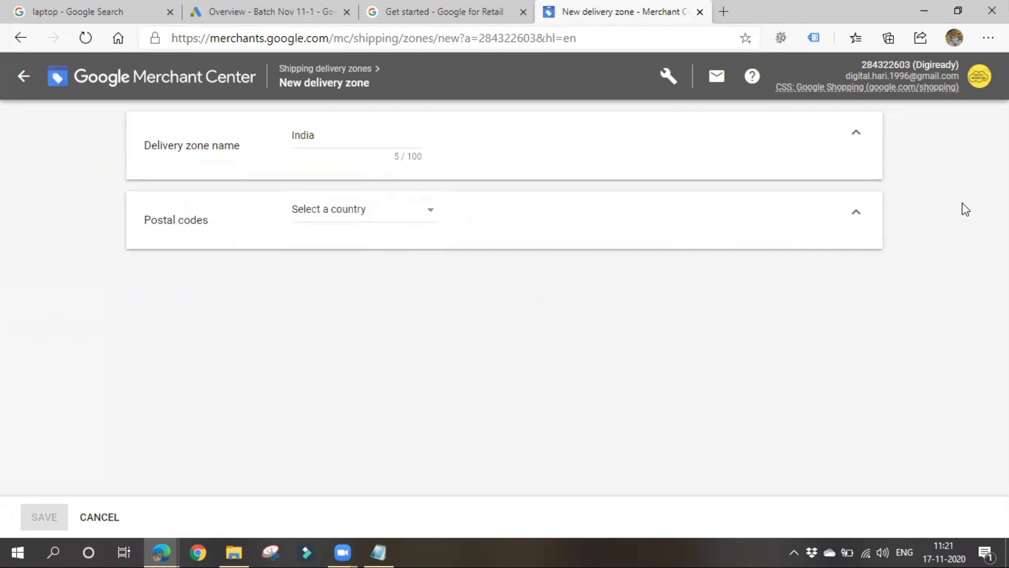
{"action": "left_click", "coordinate": [857, 212]}
{"action": "left_click", "coordinate": [860, 217]}
{"action": "left_click", "coordinate": [112, 524]}
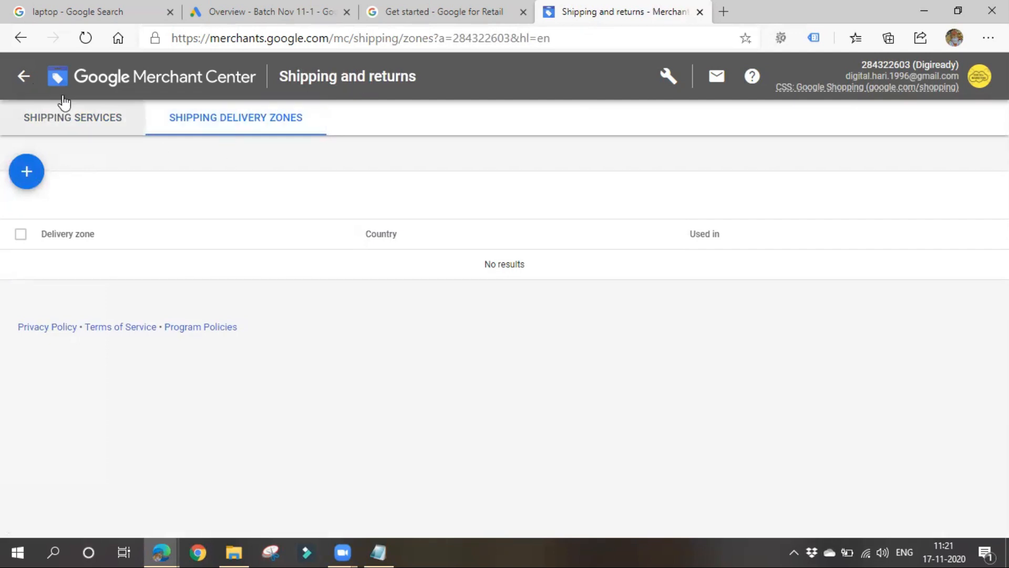
- Leave the shipping settings, review the Sales tax setup and open its tax categories
{"action": "left_click", "coordinate": [25, 78]}
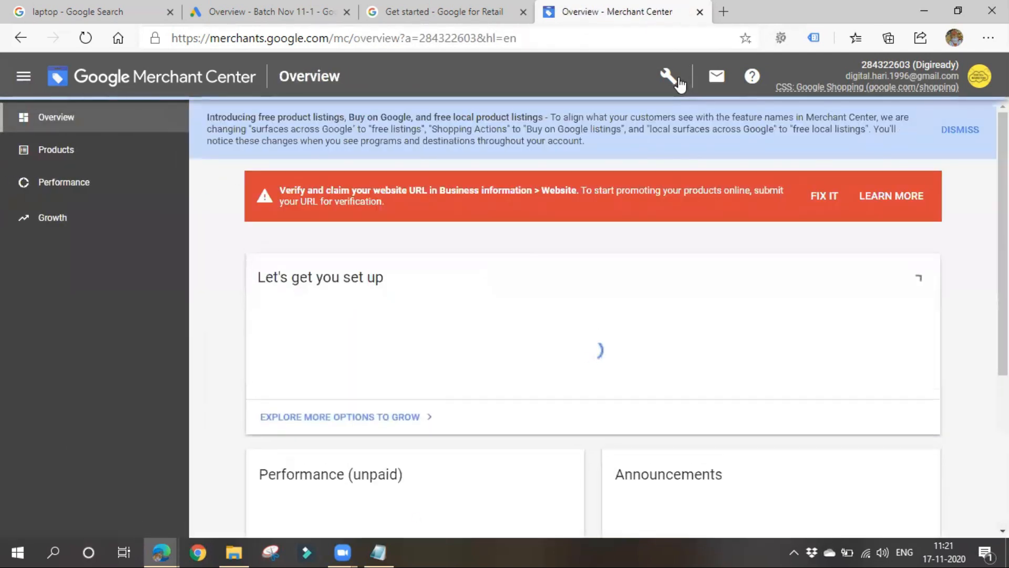
{"action": "left_click", "coordinate": [675, 81]}
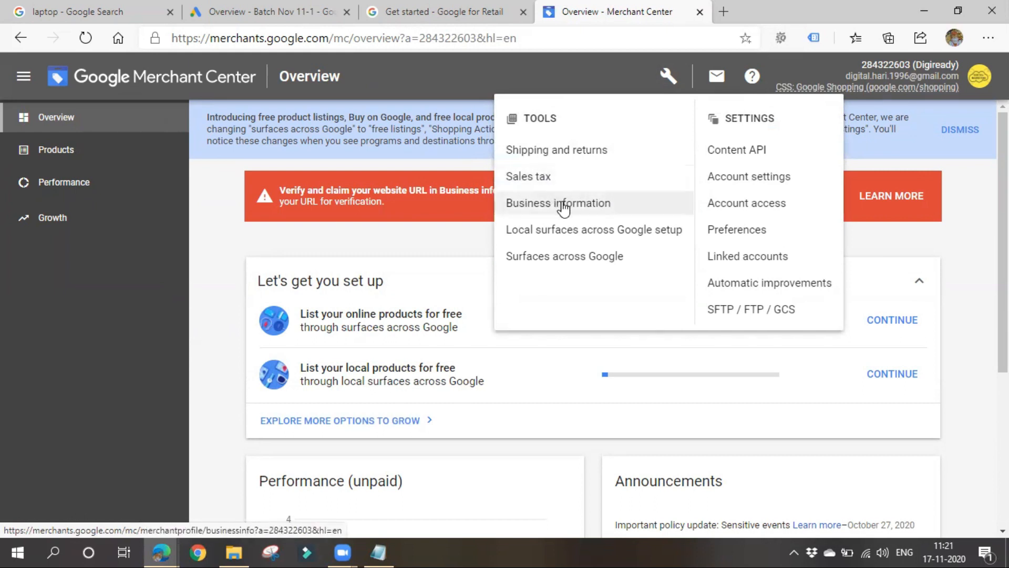
{"action": "left_click", "coordinate": [561, 179]}
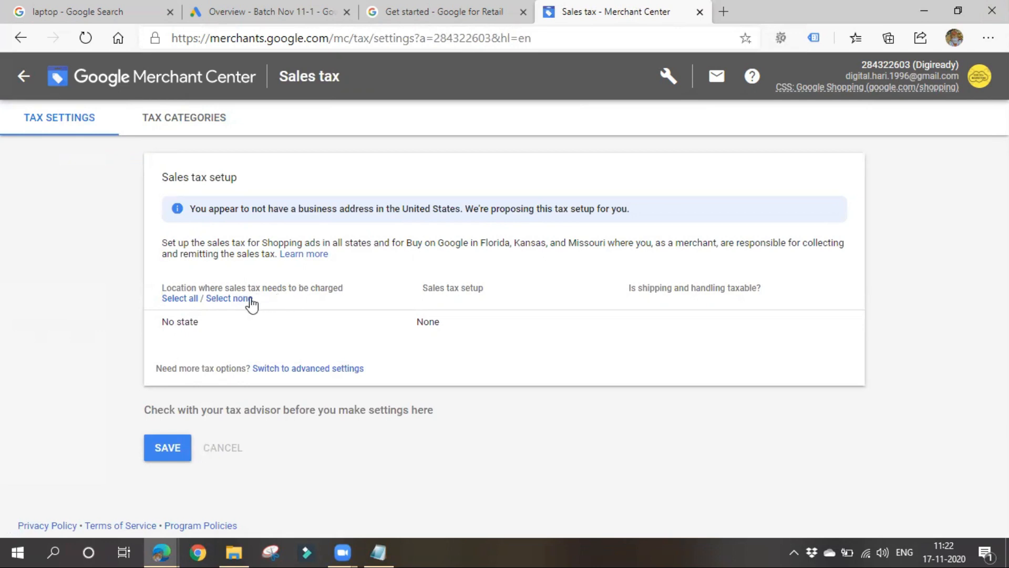
{"action": "left_click", "coordinate": [168, 126]}
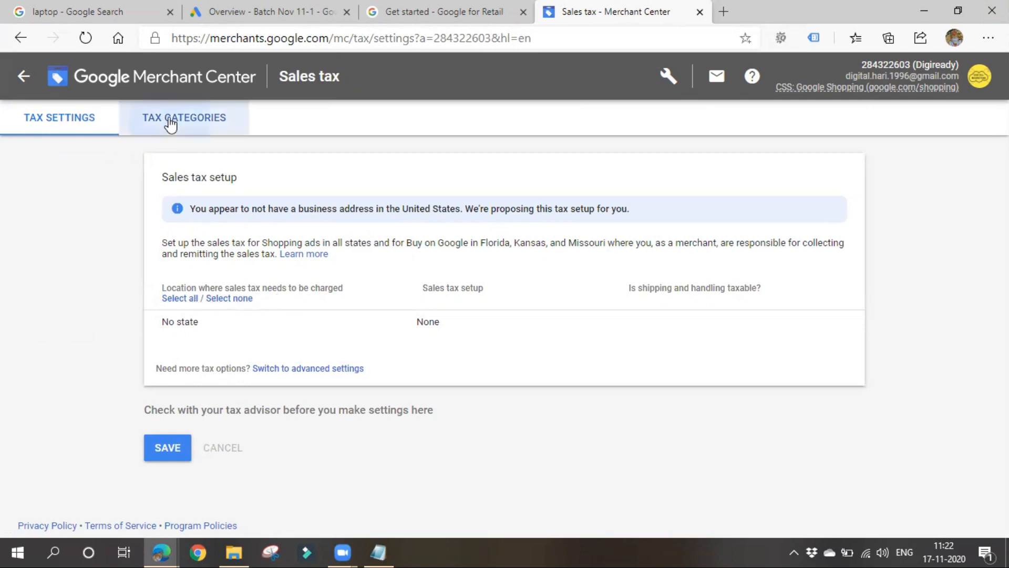
- Switch the sales tax setup to advanced settings and examine the list of US states where sales tax can be charged
{"action": "left_click", "coordinate": [369, 278]}
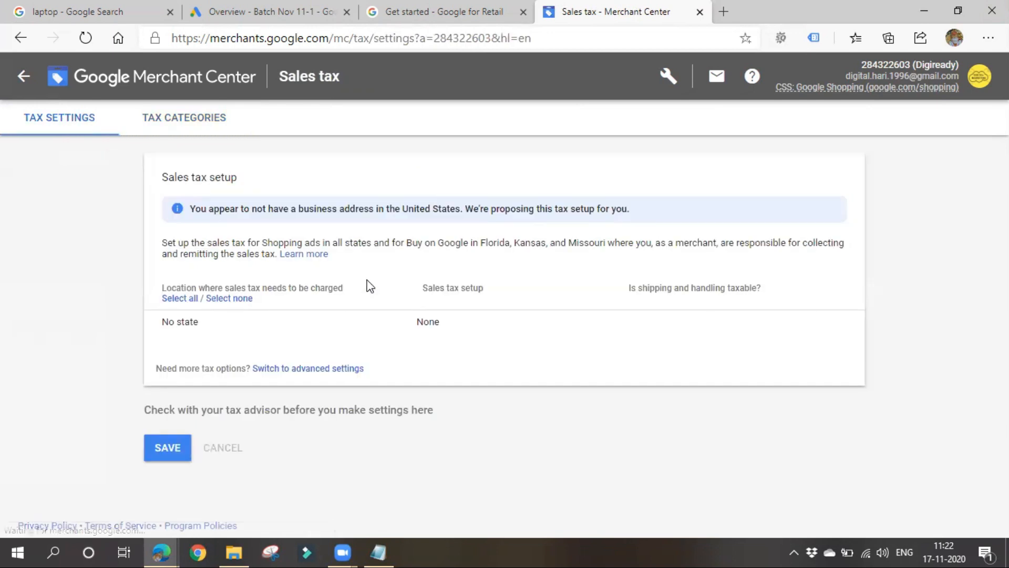
{"action": "left_click", "coordinate": [302, 368]}
{"action": "scroll", "coordinate": [299, 363], "scroll_direction": "down", "scroll_amount": 3}
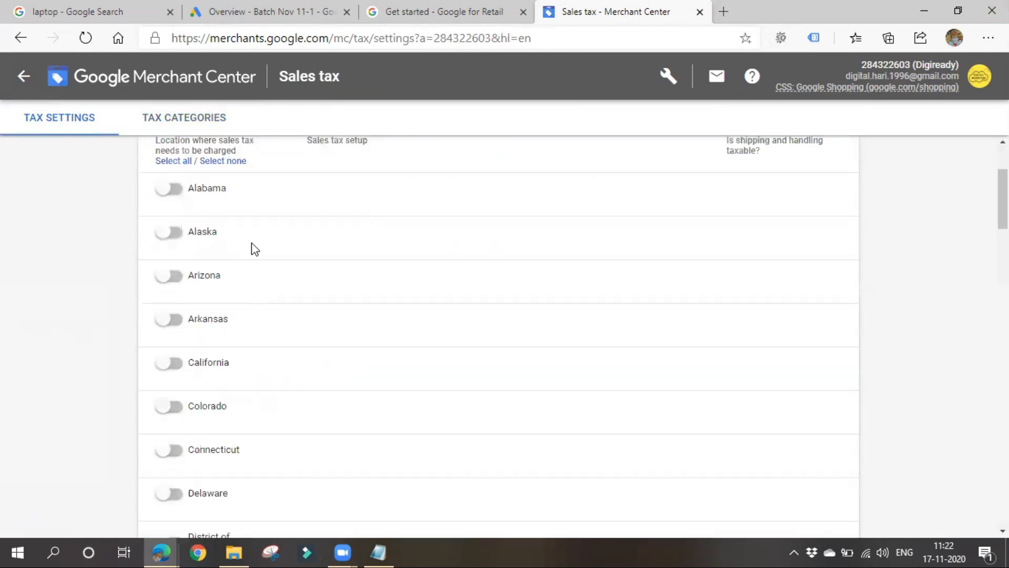
{"action": "scroll", "coordinate": [313, 347], "scroll_direction": "up", "scroll_amount": 3}
{"action": "scroll", "coordinate": [326, 370], "scroll_direction": "down", "scroll_amount": 20}
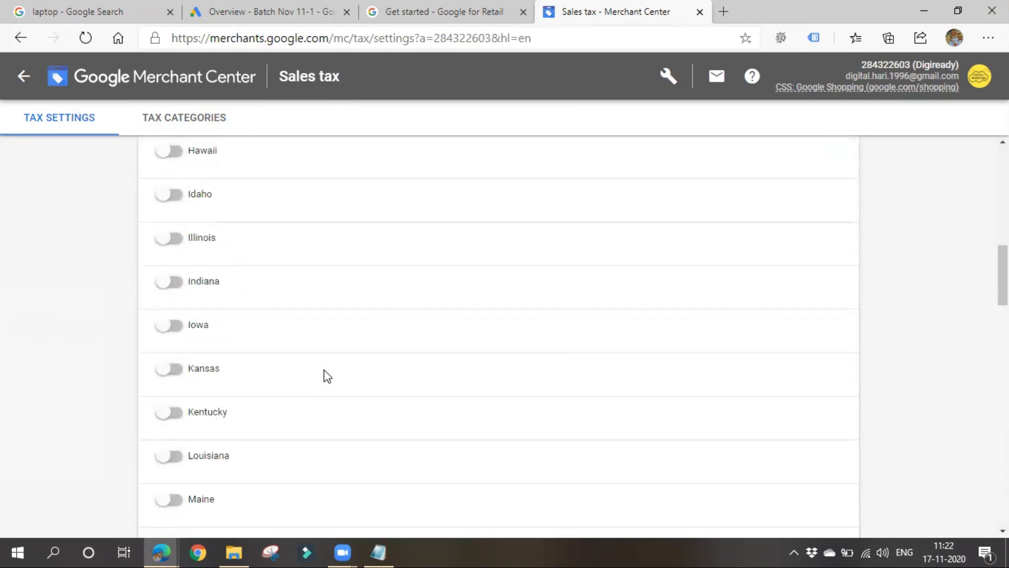
{"action": "scroll", "coordinate": [326, 377], "scroll_direction": "down", "scroll_amount": 15}
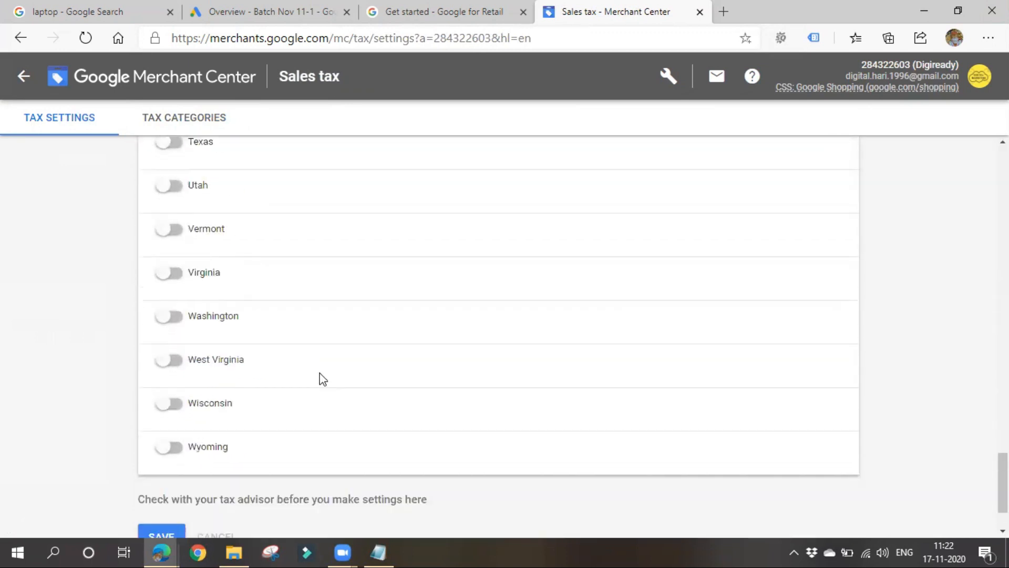
{"action": "scroll", "coordinate": [323, 381], "scroll_direction": "up", "scroll_amount": 10}
{"action": "scroll", "coordinate": [323, 383], "scroll_direction": "up", "scroll_amount": 20}
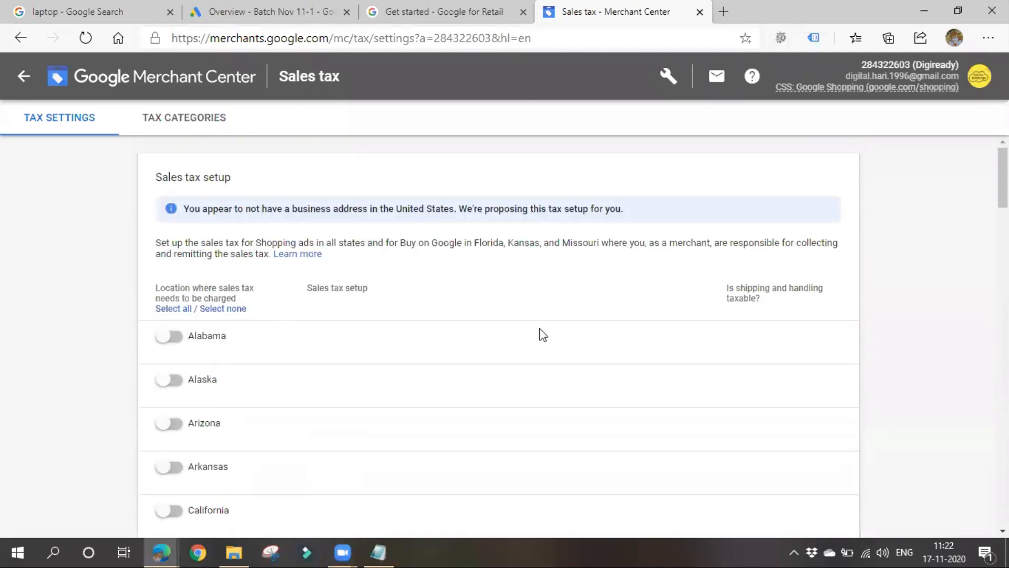
{"action": "scroll", "coordinate": [405, 368], "scroll_direction": "down", "scroll_amount": 20}
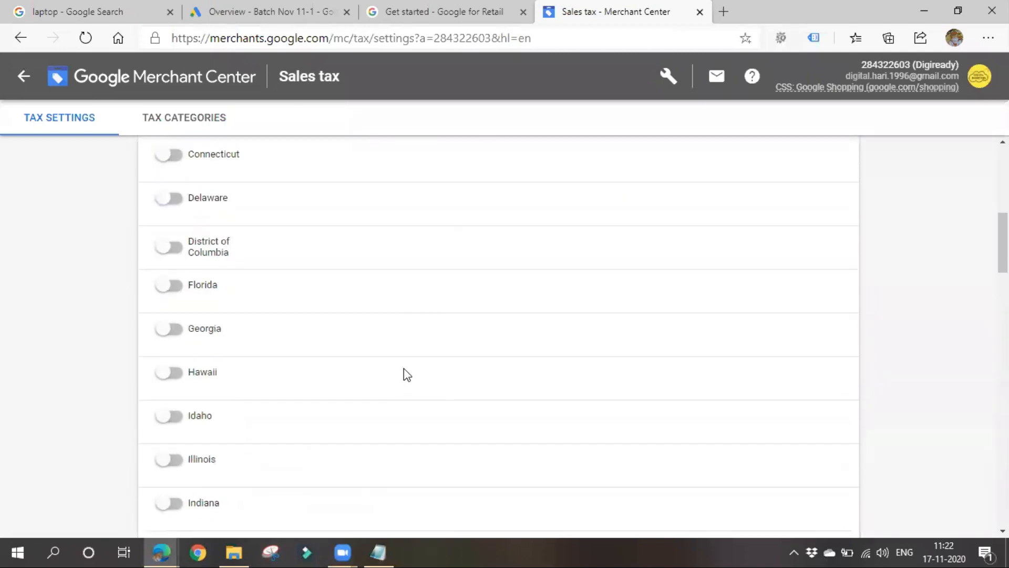
{"action": "scroll", "coordinate": [368, 398], "scroll_direction": "down", "scroll_amount": 3}
{"action": "scroll", "coordinate": [349, 390], "scroll_direction": "up", "scroll_amount": 18}
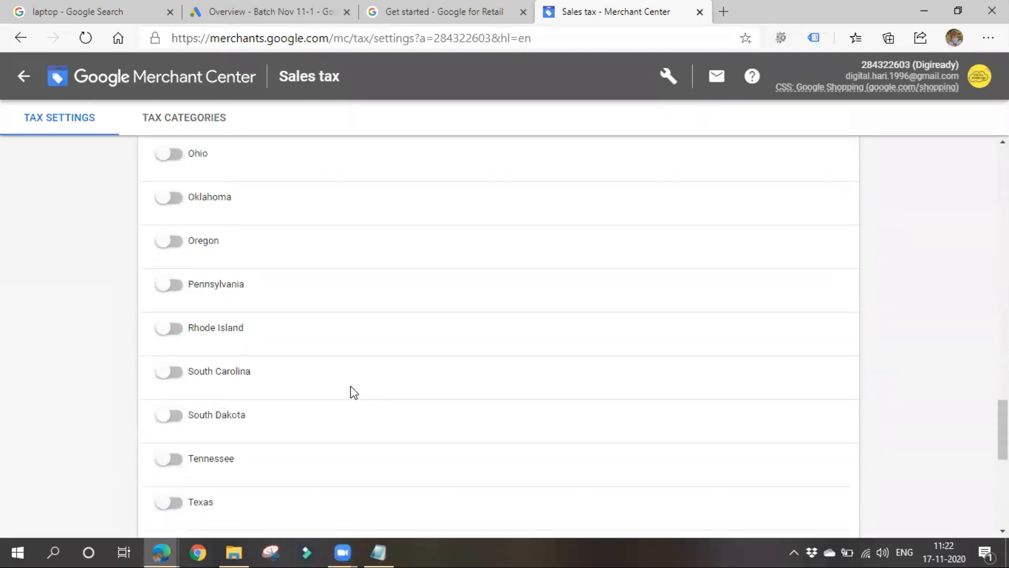
- Review the conditions for adding tax categories and leave the sales tax settings
{"action": "left_click", "coordinate": [202, 141]}
{"action": "left_click", "coordinate": [193, 145]}
{"action": "left_click", "coordinate": [205, 129]}
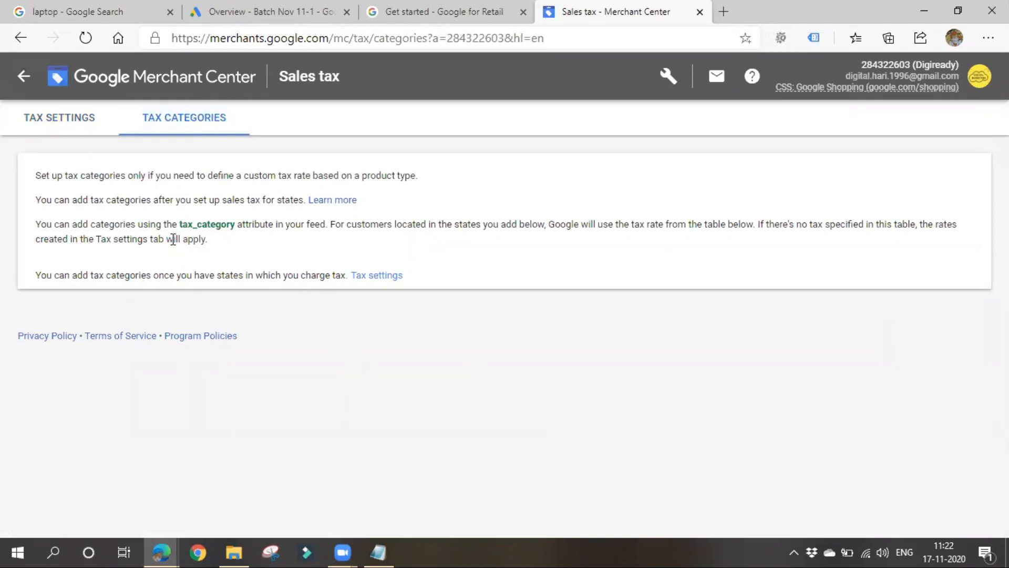
{"action": "left_click", "coordinate": [23, 76]}
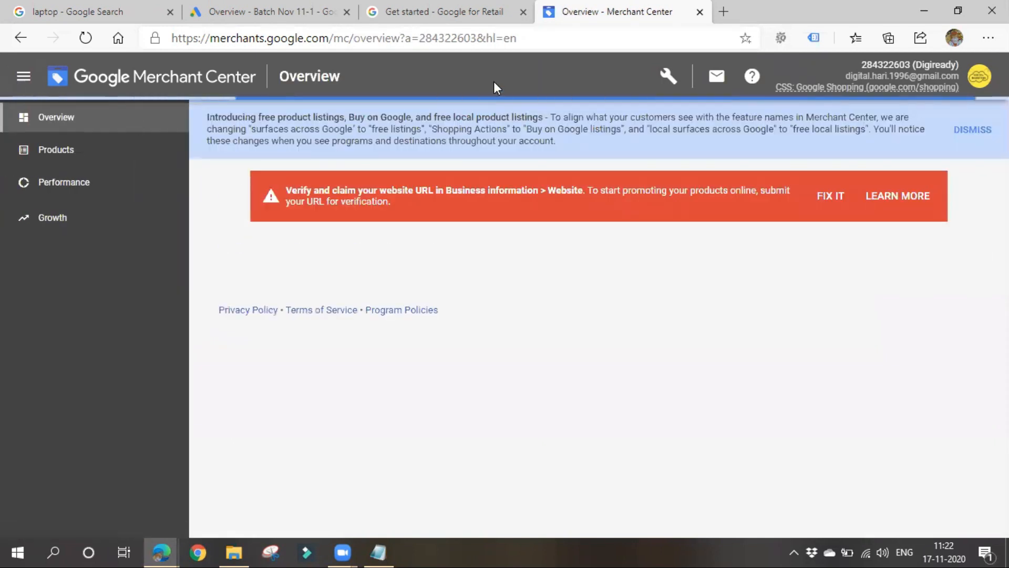
- Open the business information and fill in the business address and phone number from the first saved address suggestion
{"action": "left_click", "coordinate": [668, 77]}
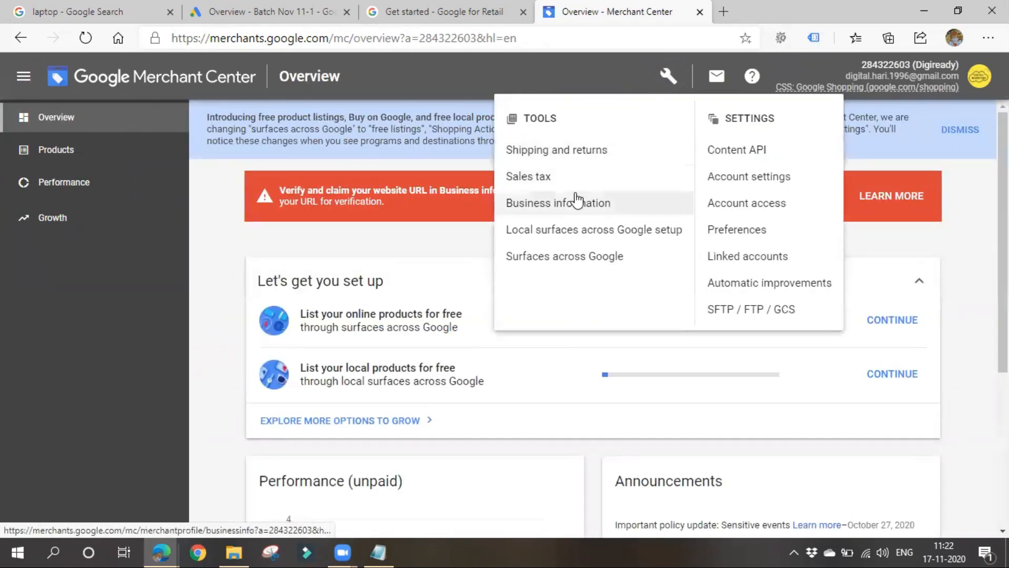
{"action": "left_click", "coordinate": [577, 199]}
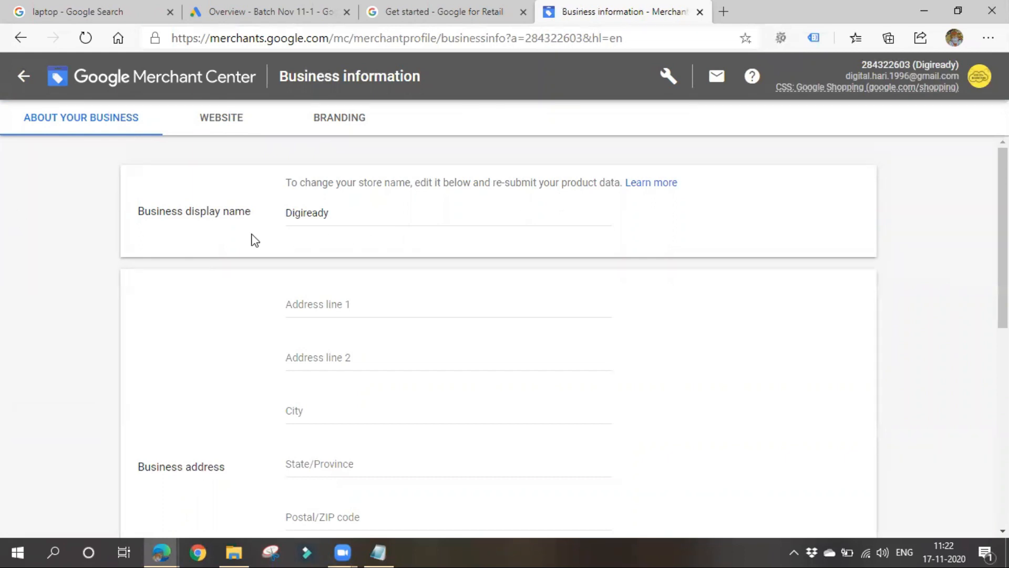
{"action": "scroll", "coordinate": [338, 343], "scroll_direction": "down", "scroll_amount": 3}
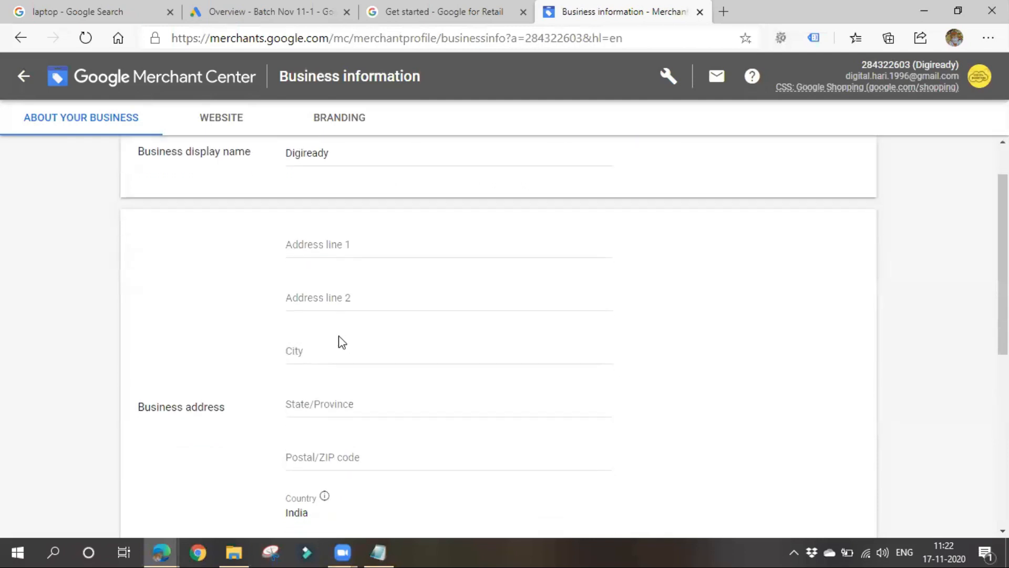
{"action": "left_click", "coordinate": [345, 185]}
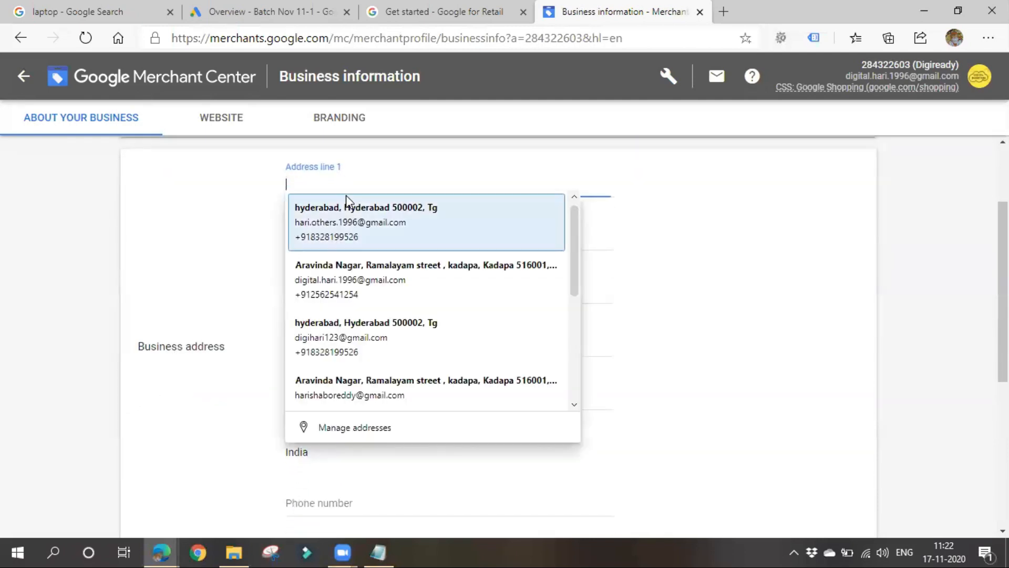
{"action": "left_click", "coordinate": [357, 225]}
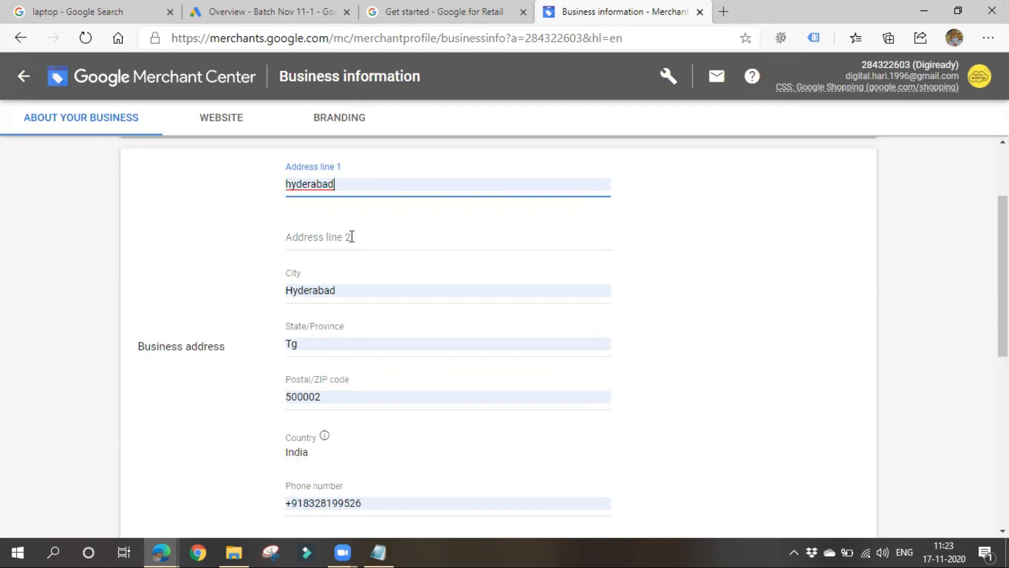
- Check the filled-in business address and open the URL of the customer service contact for Shopping ads for editing
{"action": "scroll", "coordinate": [361, 316], "scroll_direction": "down", "scroll_amount": 2}
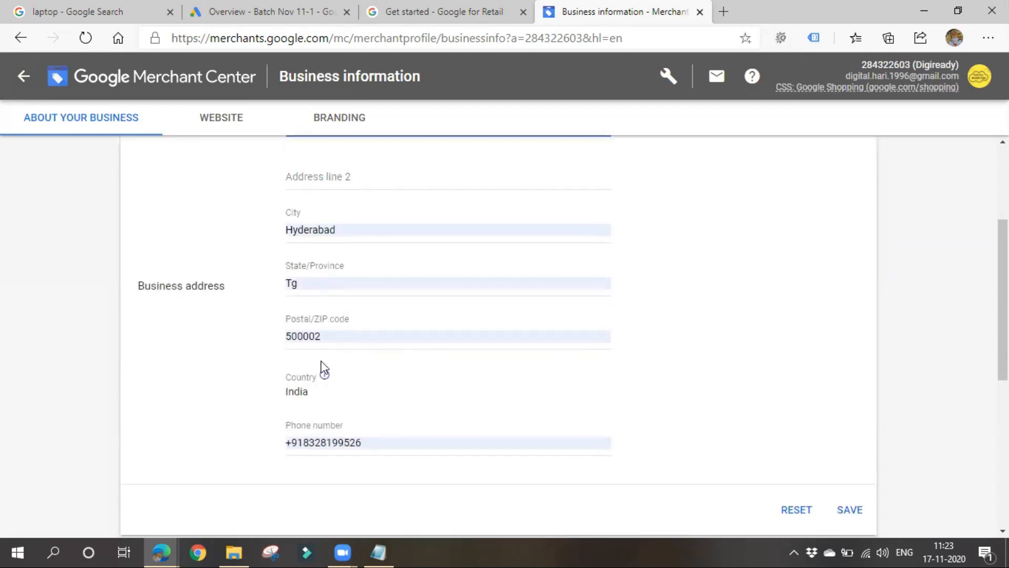
{"action": "scroll", "coordinate": [373, 465], "scroll_direction": "down", "scroll_amount": 2}
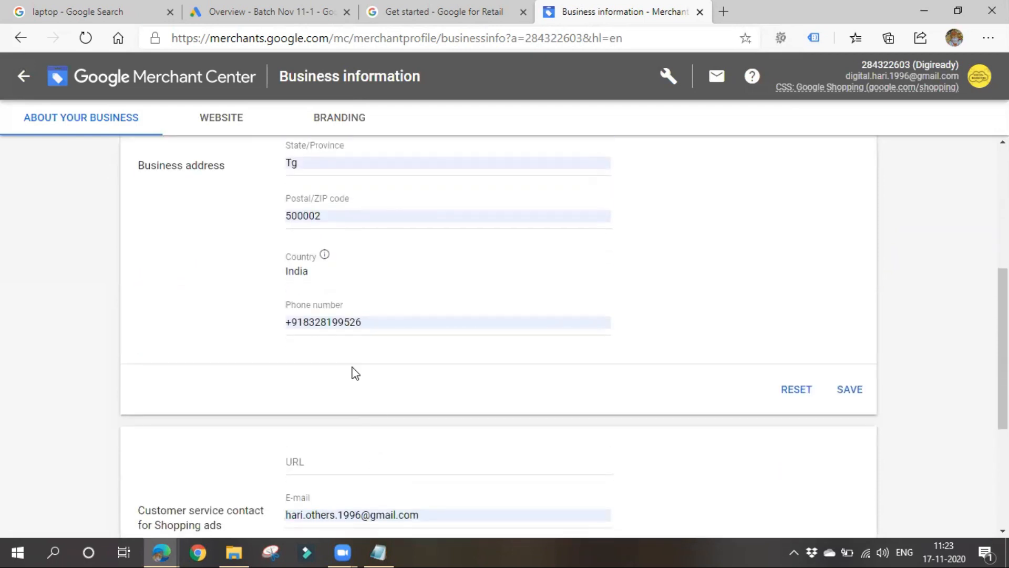
{"action": "scroll", "coordinate": [347, 401], "scroll_direction": "down", "scroll_amount": 2}
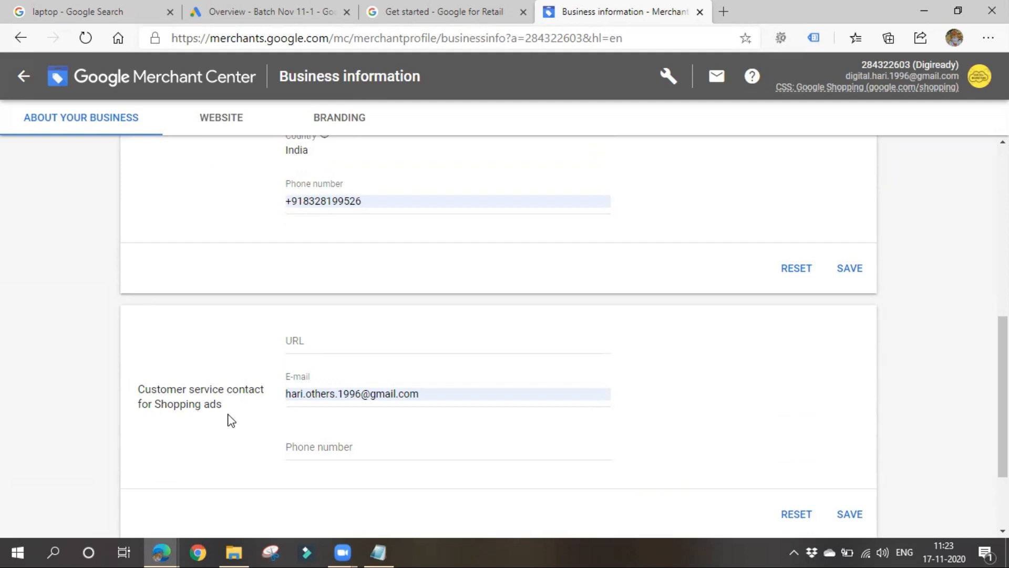
{"action": "left_click", "coordinate": [351, 337]}
{"action": "scroll", "coordinate": [350, 336], "scroll_direction": "down", "scroll_amount": 1}
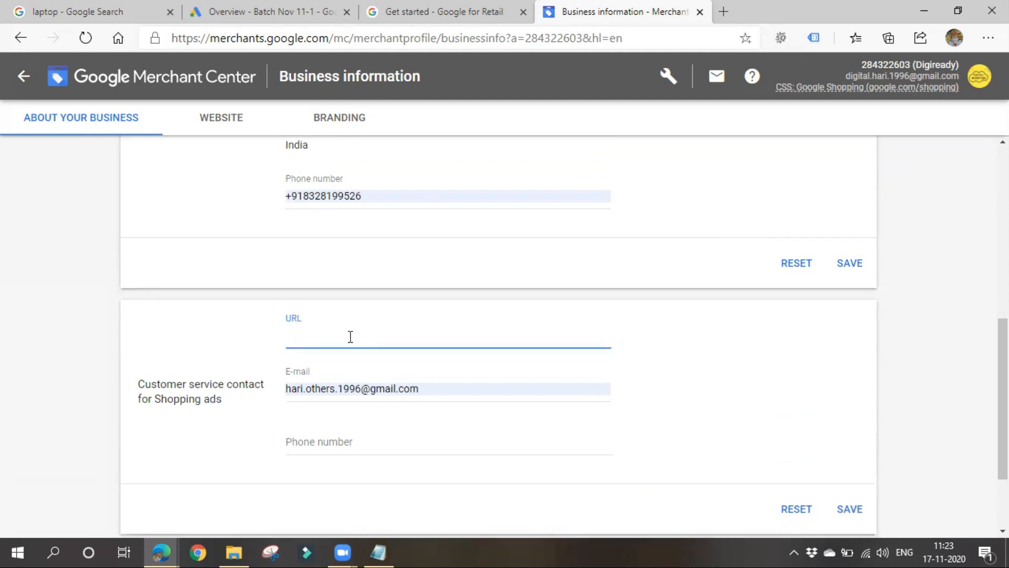